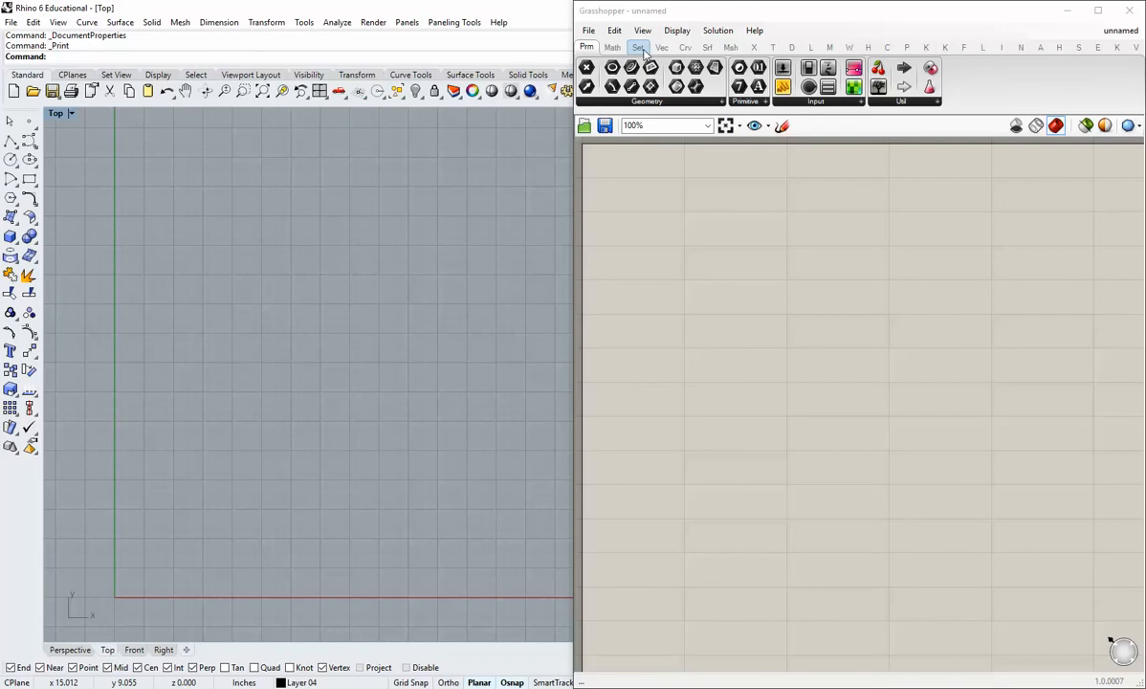
Step: Place a square grid component on the empty canvas
{"action": "left_click", "coordinate": [639, 48]}
{"action": "left_click", "coordinate": [661, 48]}
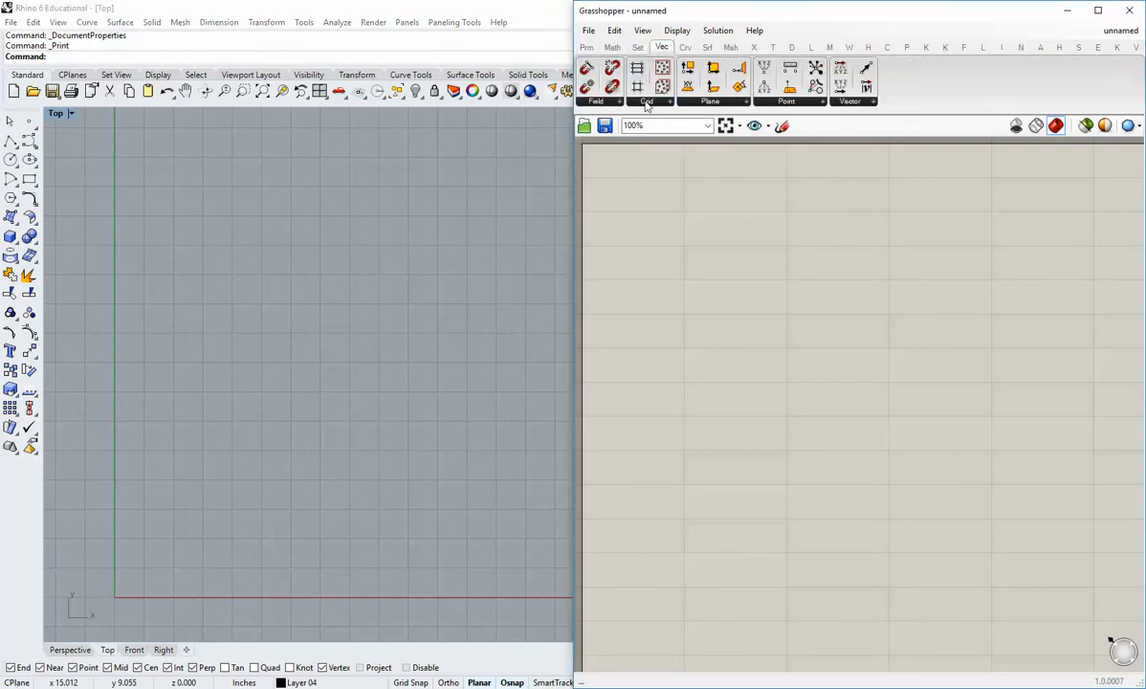
{"action": "left_click", "coordinate": [647, 101]}
{"action": "left_click", "coordinate": [663, 180]}
{"action": "left_click", "coordinate": [742, 248]}
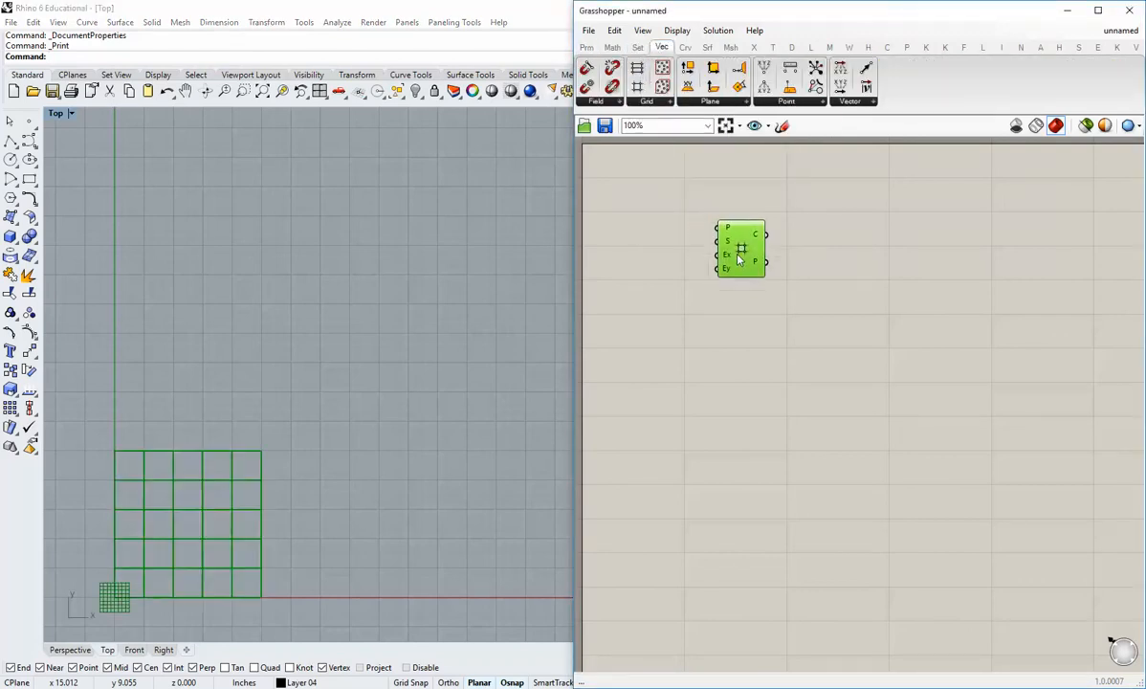
{"action": "left_click", "coordinate": [673, 320]}
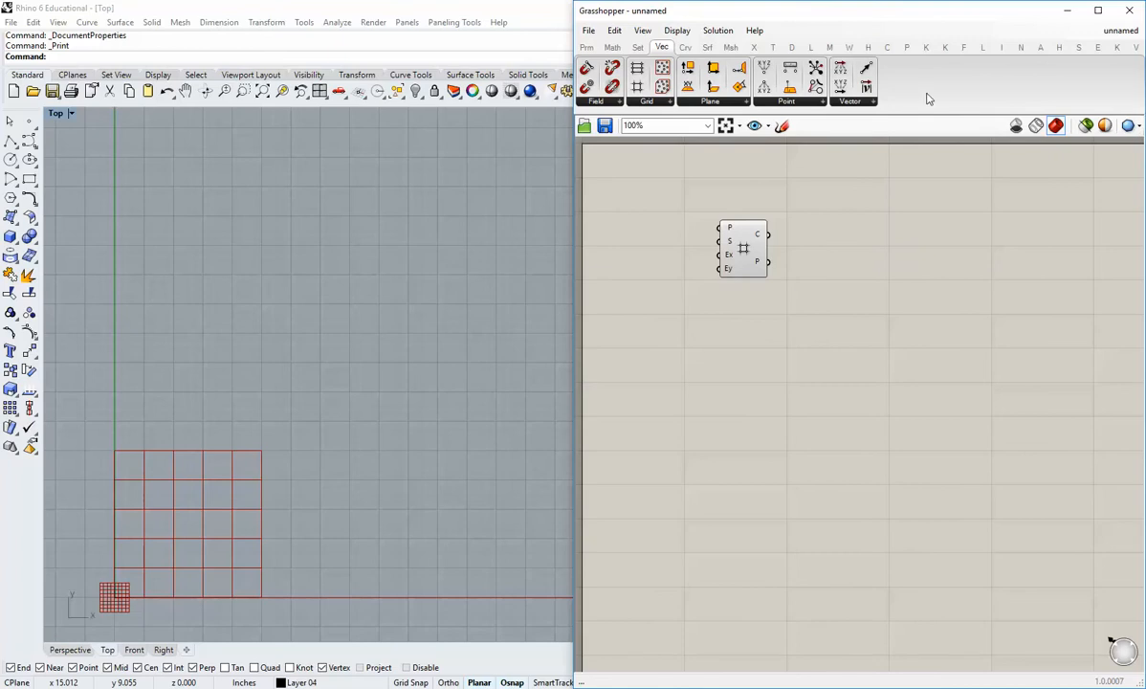
Step: Add a number slider wired to the grid's cell size input and set it to 0.5
{"action": "left_click", "coordinate": [588, 48]}
{"action": "left_click", "coordinate": [783, 71]}
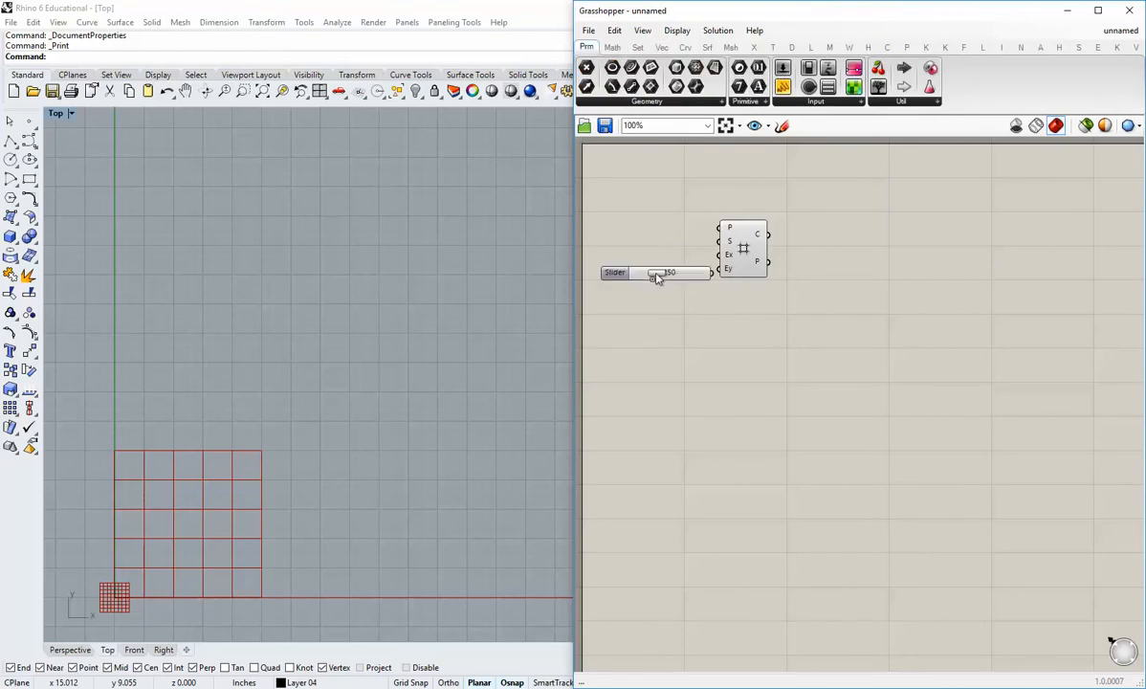
{"action": "left_click", "coordinate": [656, 277]}
{"action": "mouse_move", "coordinate": [731, 249]}
{"action": "left_mouse_down"}
{"action": "mouse_move", "coordinate": [763, 250]}
{"action": "mouse_move", "coordinate": [752, 242]}
{"action": "left_mouse_up"}
{"action": "left_click", "coordinate": [684, 302]}
{"action": "left_click_drag", "start_coordinate": [691, 277], "coordinate": [707, 257]}
{"action": "scroll", "coordinate": [685, 263], "scroll_direction": "up", "scroll_amount": 3}
{"action": "double_click", "coordinate": [724, 256]}
{"action": "type", "text": "5"}
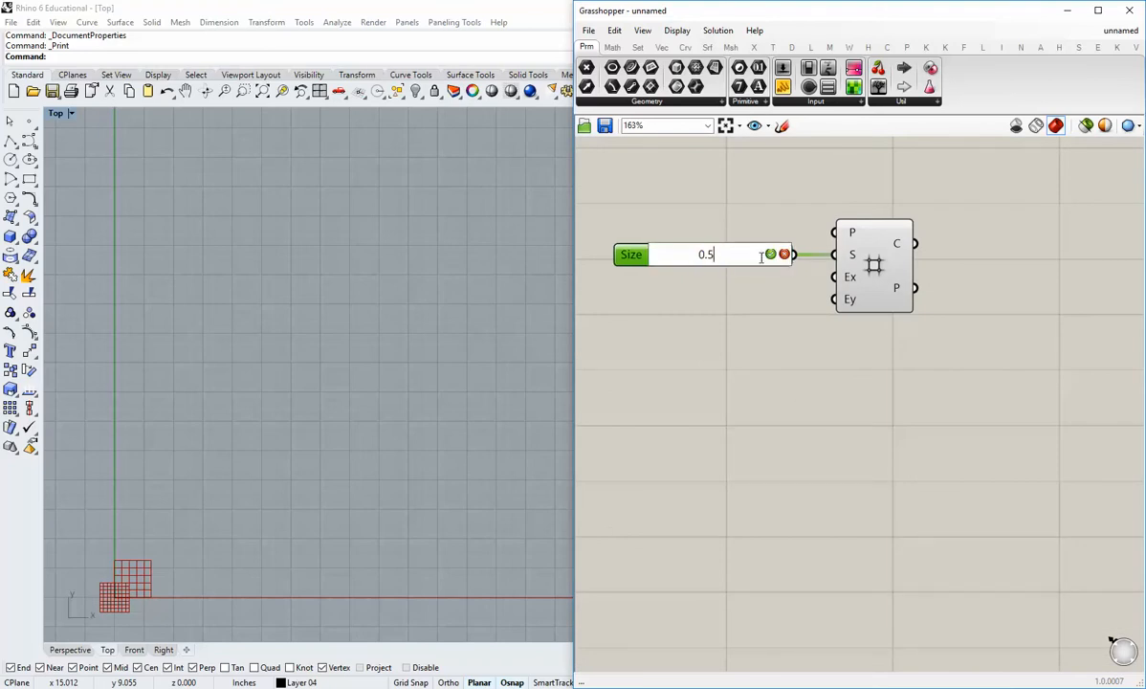
{"action": "key", "text": "Return"}
Step: Feed both grid extents, Ex and Ey, from a panel containing 20, and shrink and align it beneath the size slider
{"action": "left_click_drag", "start_coordinate": [779, 88], "coordinate": [680, 385]}
{"action": "type", "text": "20"}
{"action": "left_click_drag", "start_coordinate": [768, 386], "coordinate": [835, 299]}
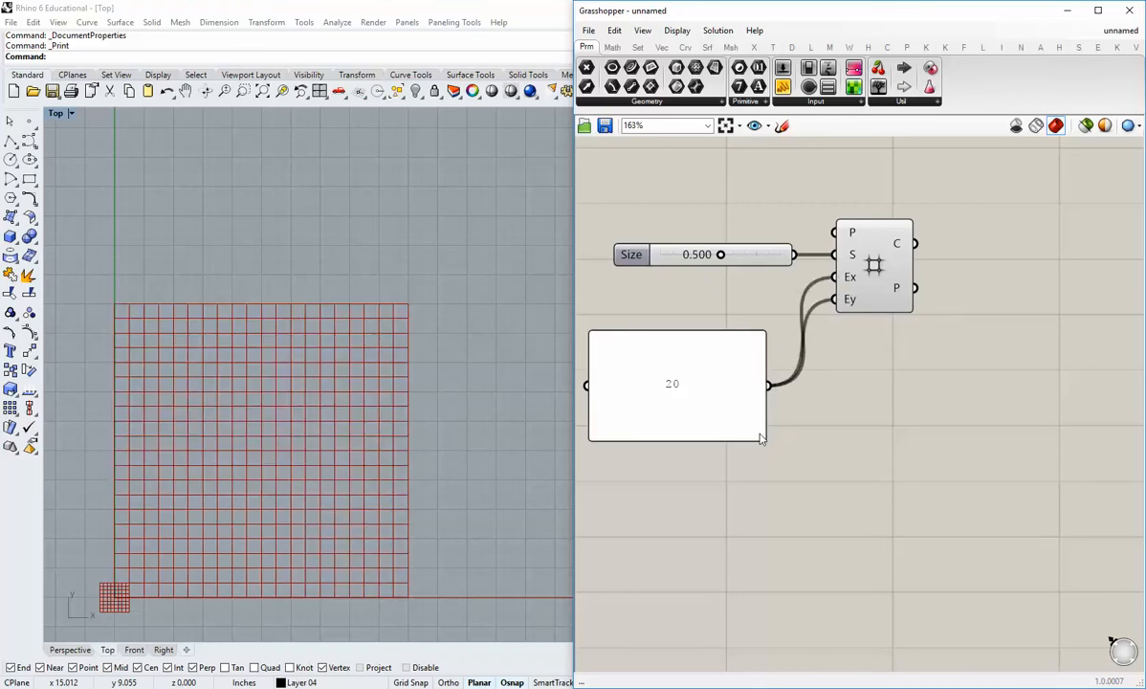
{"action": "left_click_drag", "start_coordinate": [759, 434], "coordinate": [775, 299]}
{"action": "left_click_drag", "start_coordinate": [778, 364], "coordinate": [740, 248]}
{"action": "left_click", "coordinate": [712, 234]}
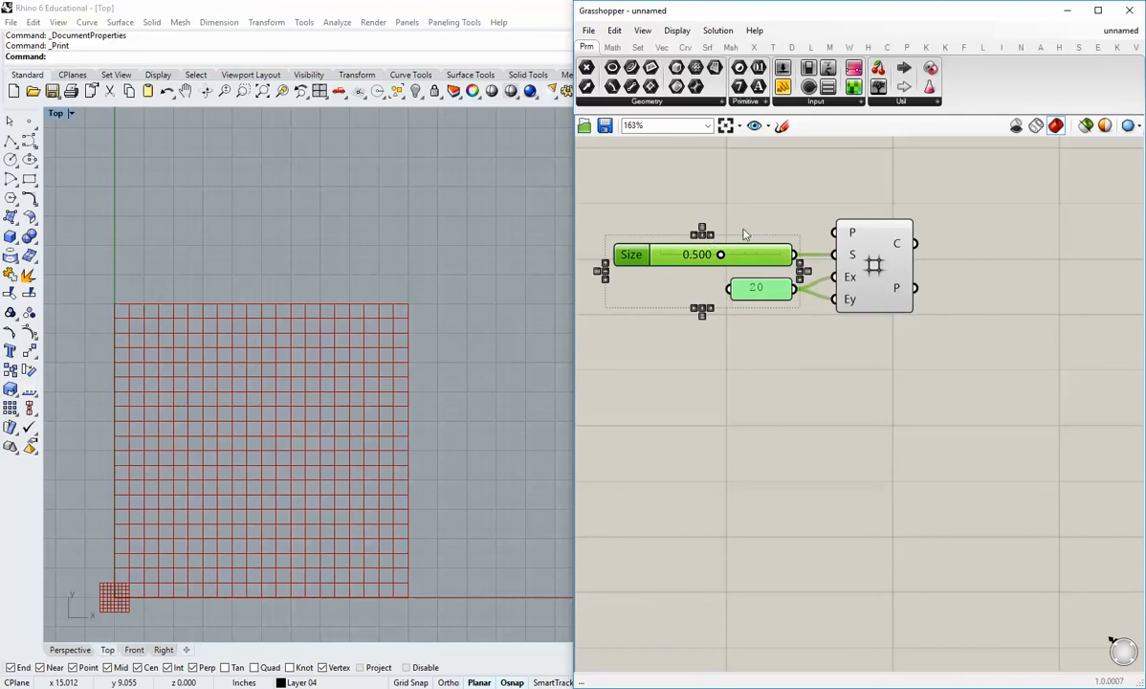
{"action": "left_click", "coordinate": [744, 233]}
Step: Turn off the preview of the square grid component
{"action": "right_click_drag", "start_coordinate": [351, 443], "coordinate": [337, 406]}
{"action": "scroll", "coordinate": [340, 432], "scroll_direction": "up", "scroll_amount": 4}
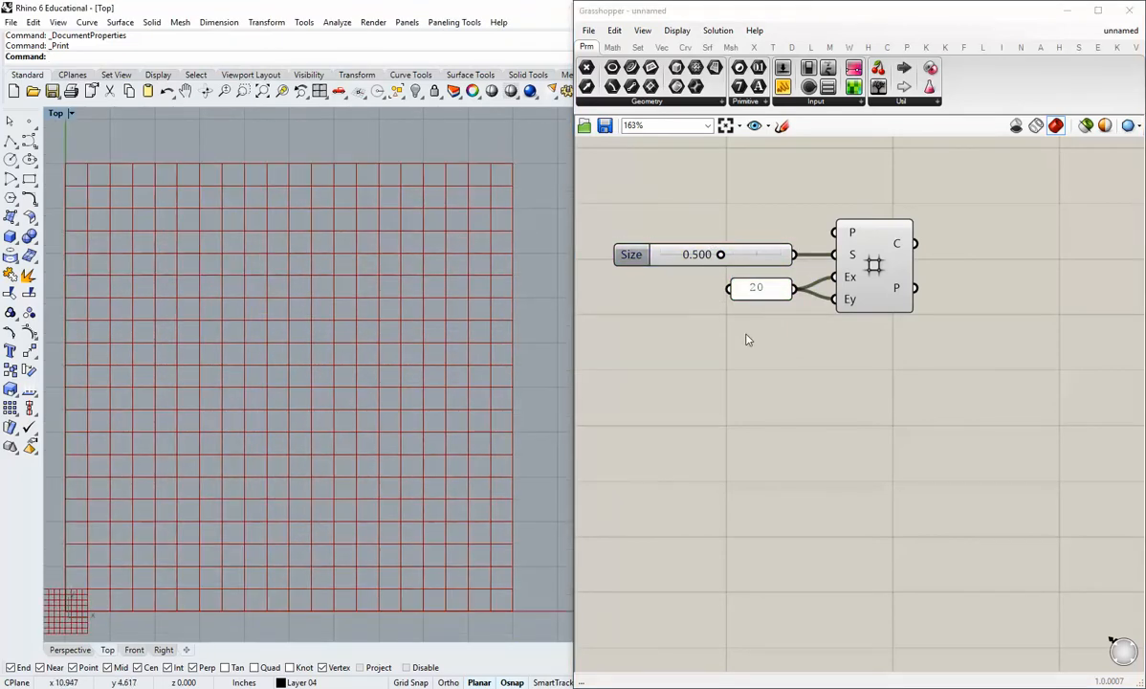
{"action": "scroll", "coordinate": [862, 334], "scroll_direction": "down", "scroll_amount": 1}
{"action": "right_click_drag", "start_coordinate": [869, 334], "coordinate": [774, 328]}
{"action": "right_click", "coordinate": [757, 268]}
{"action": "left_click", "coordinate": [781, 300]}
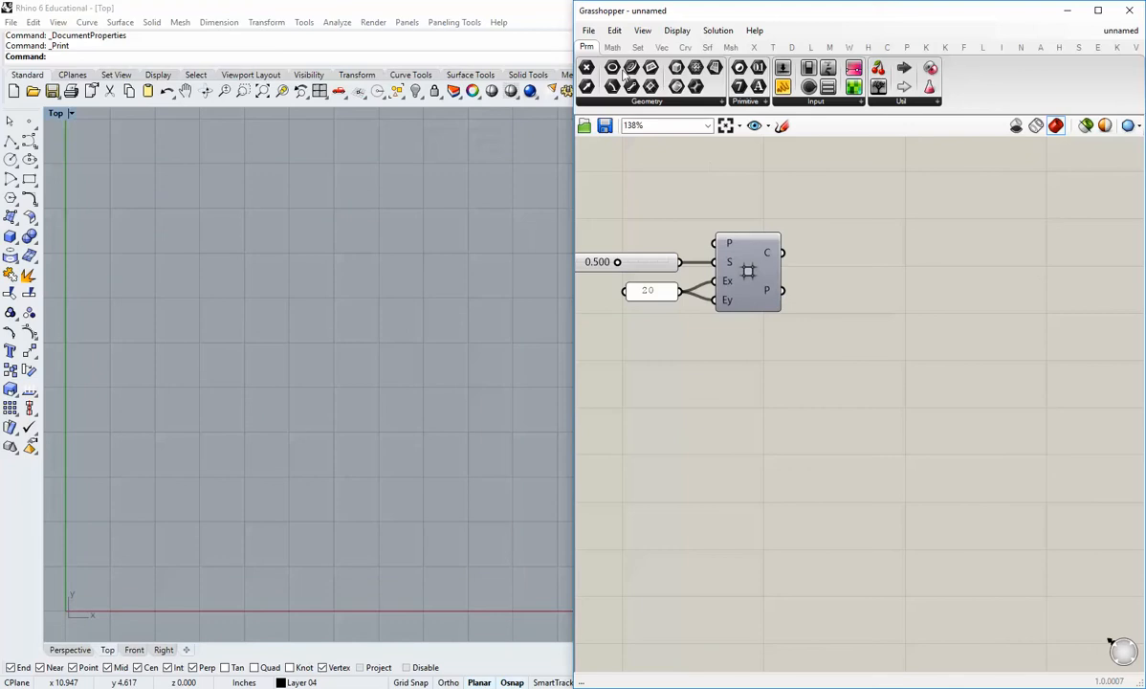
Step: Add a Point parameter beside the grid and wire the grid's point output into it
{"action": "left_click_drag", "start_coordinate": [631, 69], "coordinate": [868, 285]}
{"action": "left_click_drag", "start_coordinate": [782, 290], "coordinate": [868, 291]}
{"action": "left_click", "coordinate": [782, 317]}
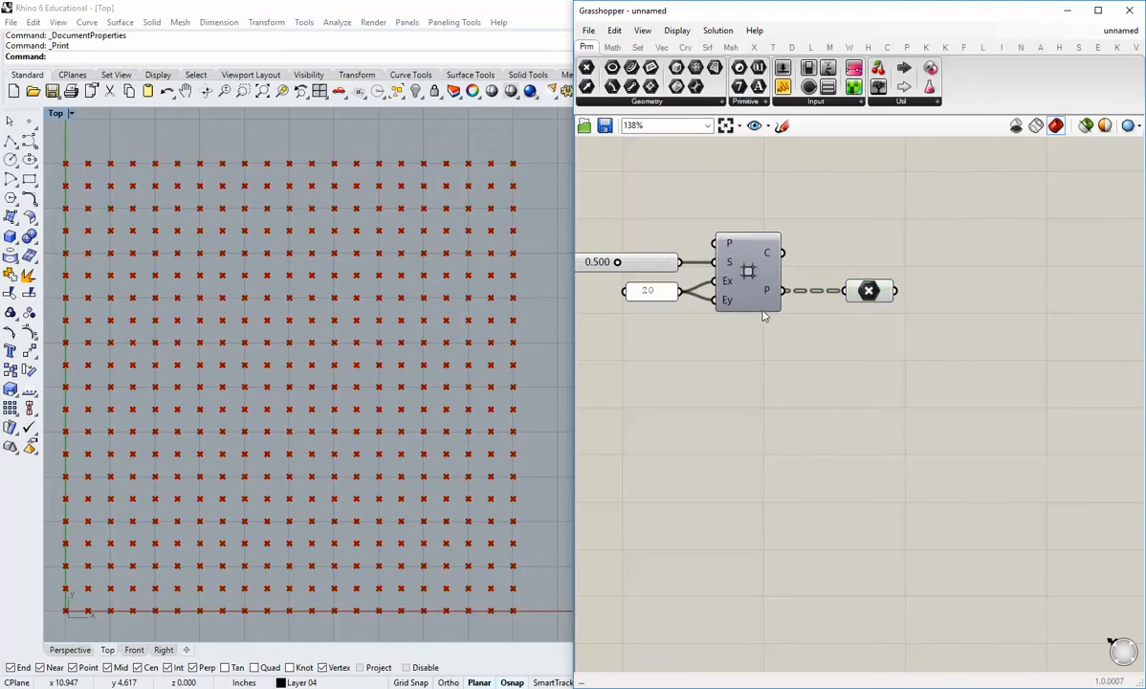
{"action": "mouse_move", "coordinate": [374, 356]}
{"action": "right_mouse_down"}
{"action": "mouse_move", "coordinate": [398, 364]}
{"action": "mouse_move", "coordinate": [379, 358]}
{"action": "right_mouse_up"}
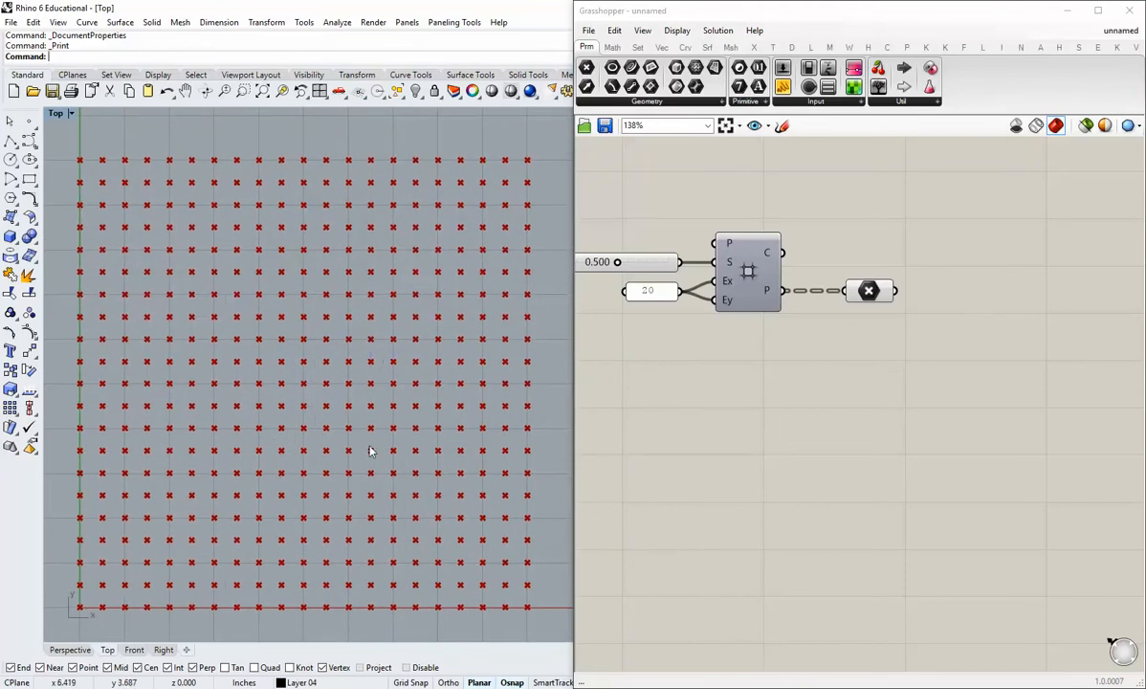
Step: Flatten the grid's point output so the Point parameter receives a single list
{"action": "right_click", "coordinate": [768, 293]}
{"action": "right_click", "coordinate": [869, 290]}
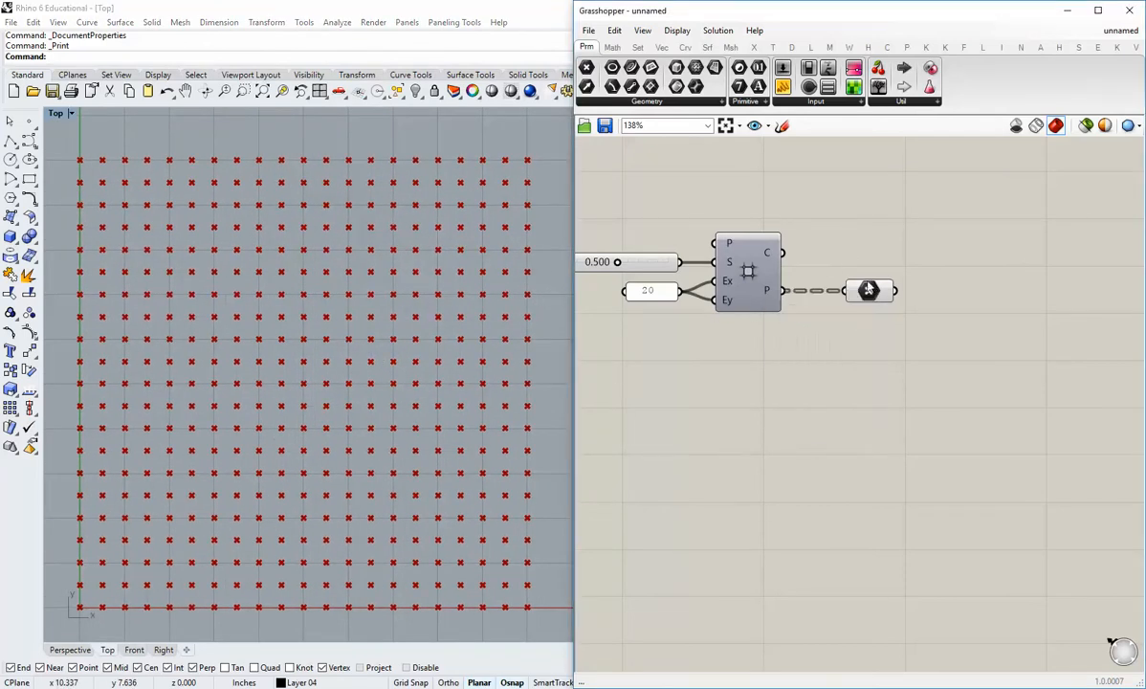
{"action": "right_click", "coordinate": [871, 289]}
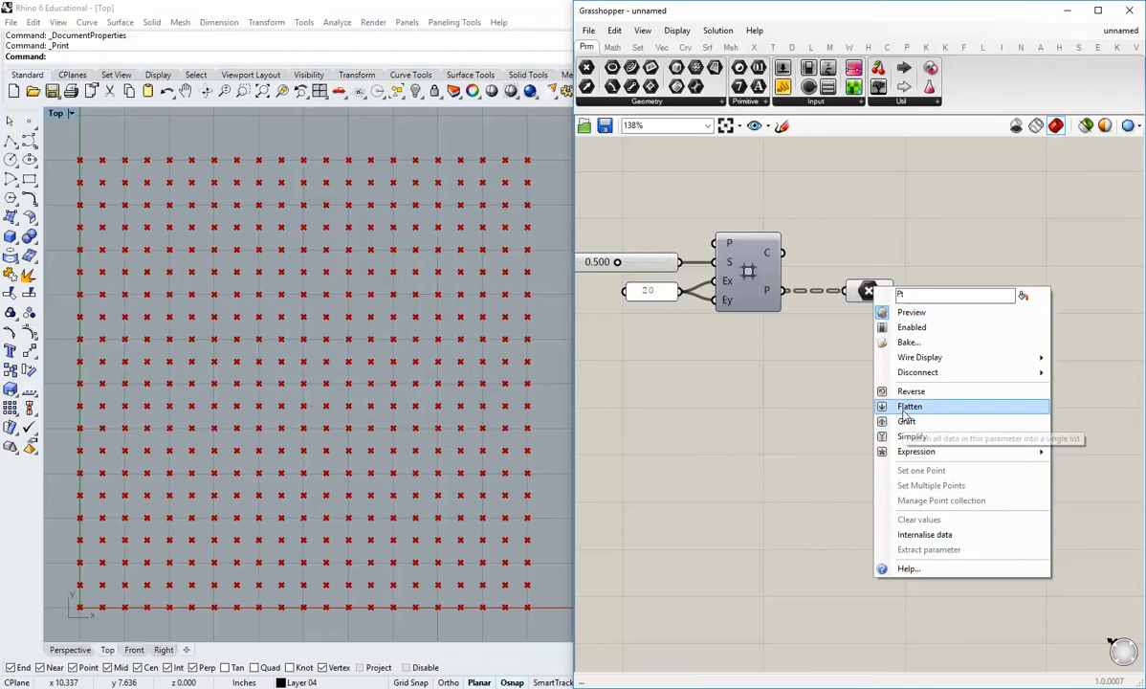
{"action": "left_click", "coordinate": [910, 275]}
{"action": "right_click", "coordinate": [768, 291]}
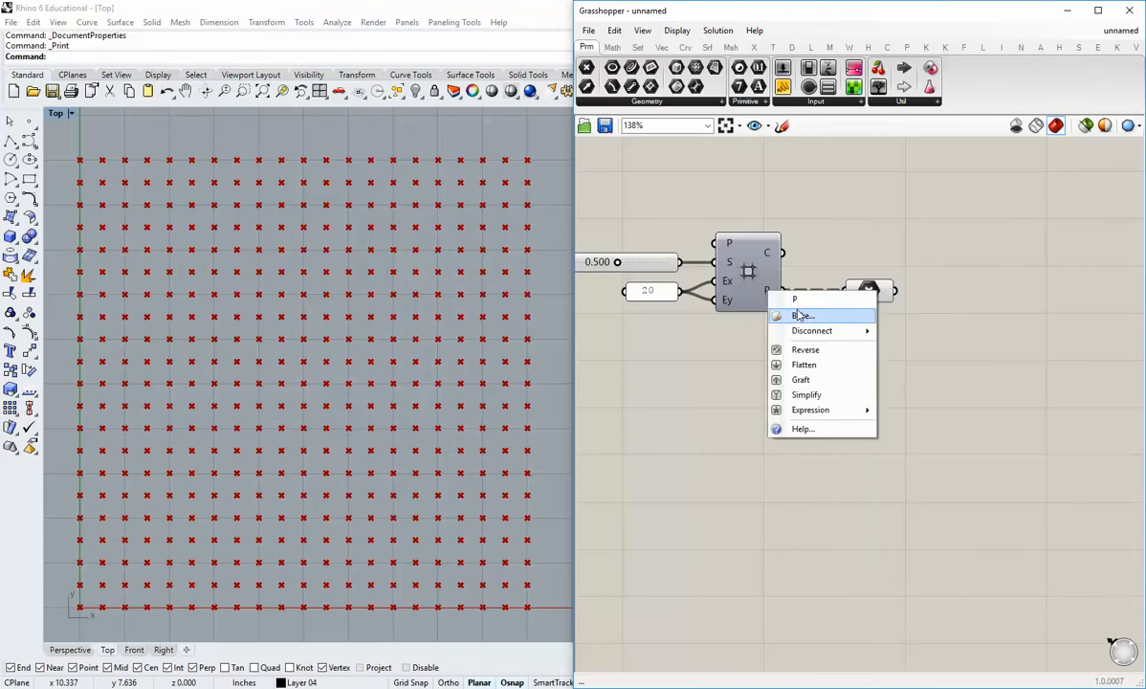
{"action": "left_click", "coordinate": [802, 365]}
{"action": "left_click", "coordinate": [867, 348]}
{"action": "right_click_drag", "start_coordinate": [830, 381], "coordinate": [748, 372]}
{"action": "mouse_move", "coordinate": [804, 286]}
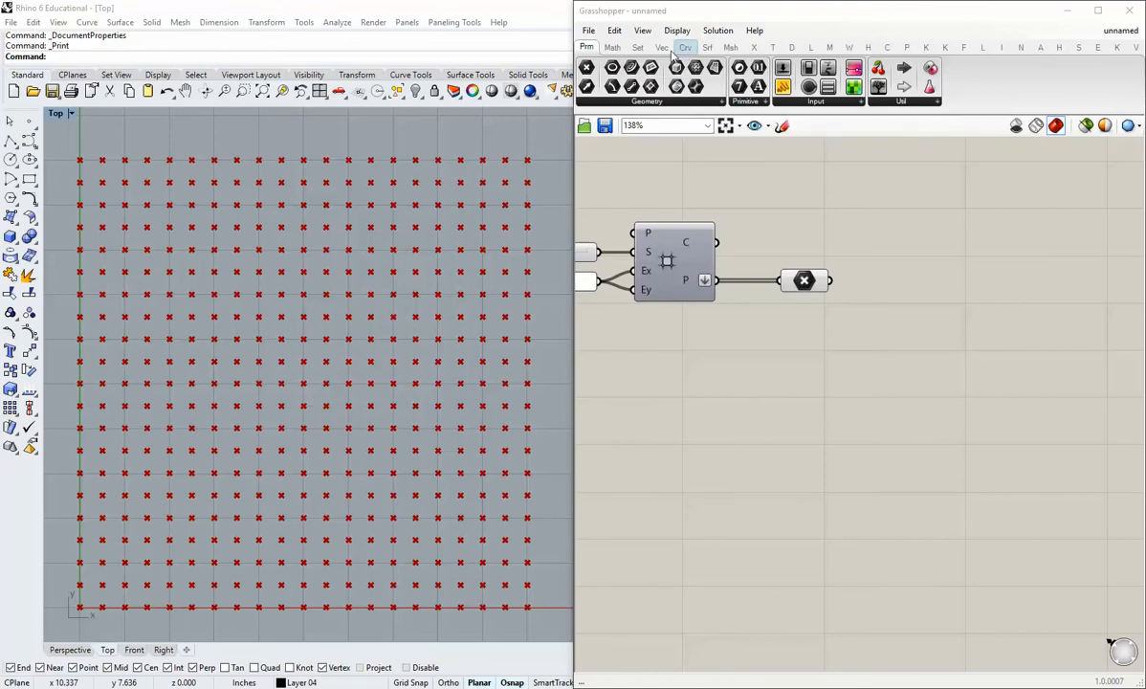
Step: Place a Rectangle component on the canvas below and beyond the Point parameter
{"action": "left_click", "coordinate": [645, 48]}
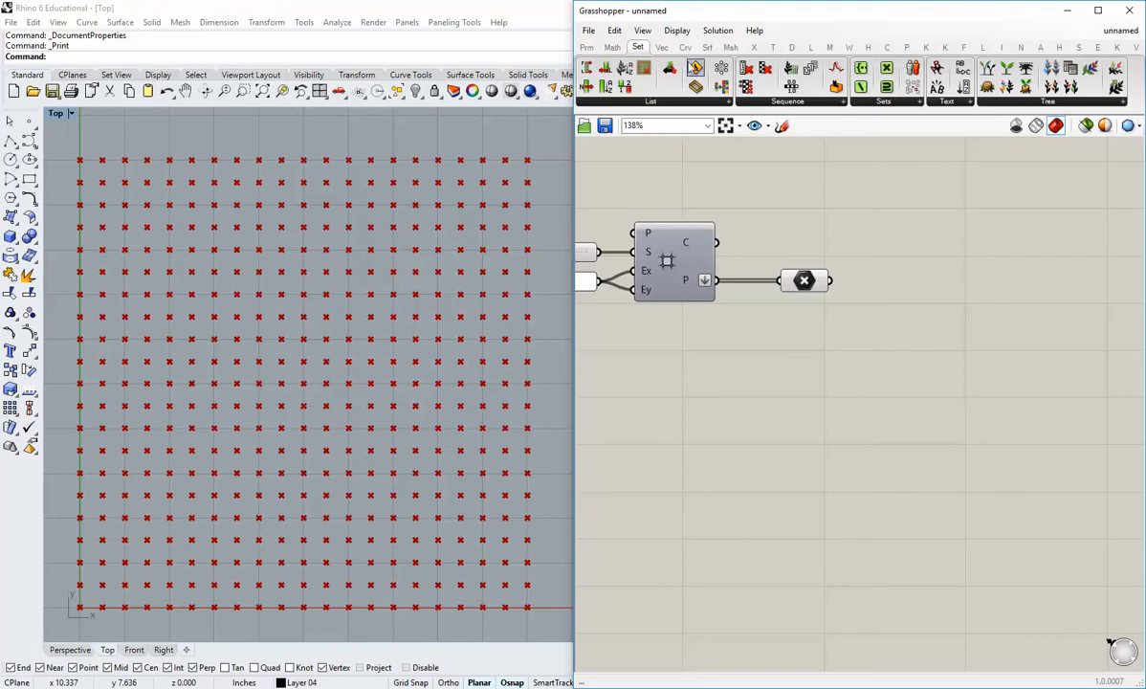
{"action": "left_click", "coordinate": [685, 48]}
{"action": "left_click", "coordinate": [785, 101]}
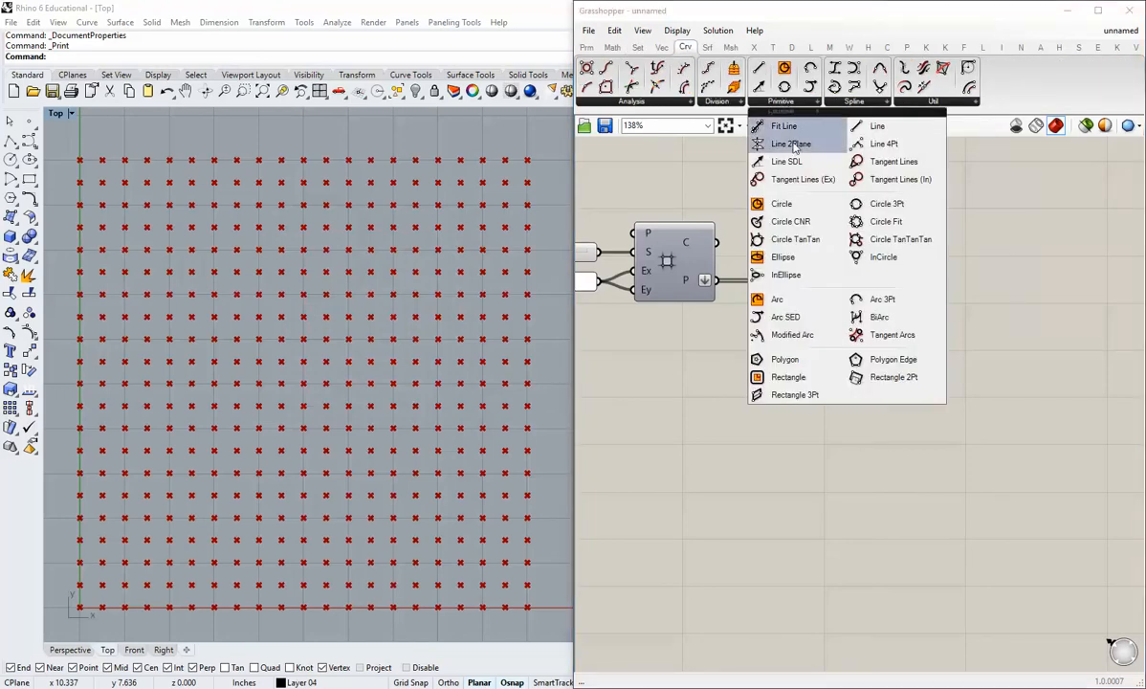
{"action": "left_click_drag", "start_coordinate": [785, 378], "coordinate": [941, 391]}
{"action": "left_click", "coordinate": [791, 389]}
{"action": "left_click", "coordinate": [847, 368]}
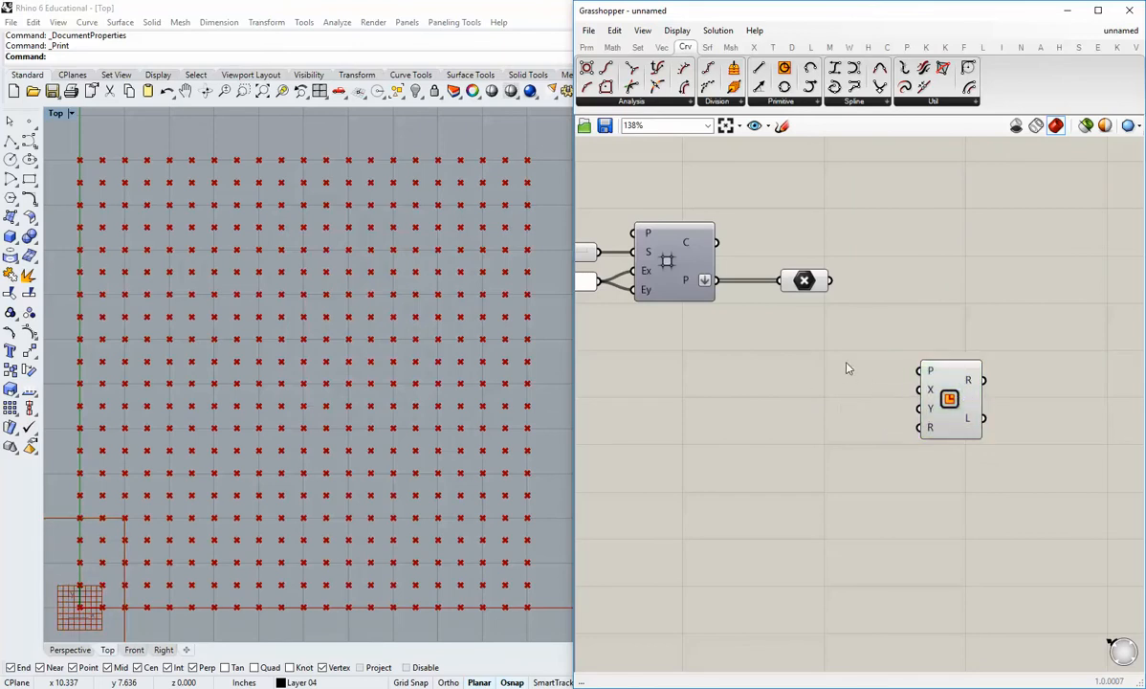
Step: Wire the Point parameter into the Rectangle's plane input and turn off the point preview
{"action": "left_click_drag", "start_coordinate": [829, 282], "coordinate": [919, 369]}
{"action": "left_click_drag", "start_coordinate": [956, 401], "coordinate": [978, 392]}
{"action": "left_click", "coordinate": [828, 301]}
{"action": "right_click", "coordinate": [805, 285]}
{"action": "left_click", "coordinate": [826, 310]}
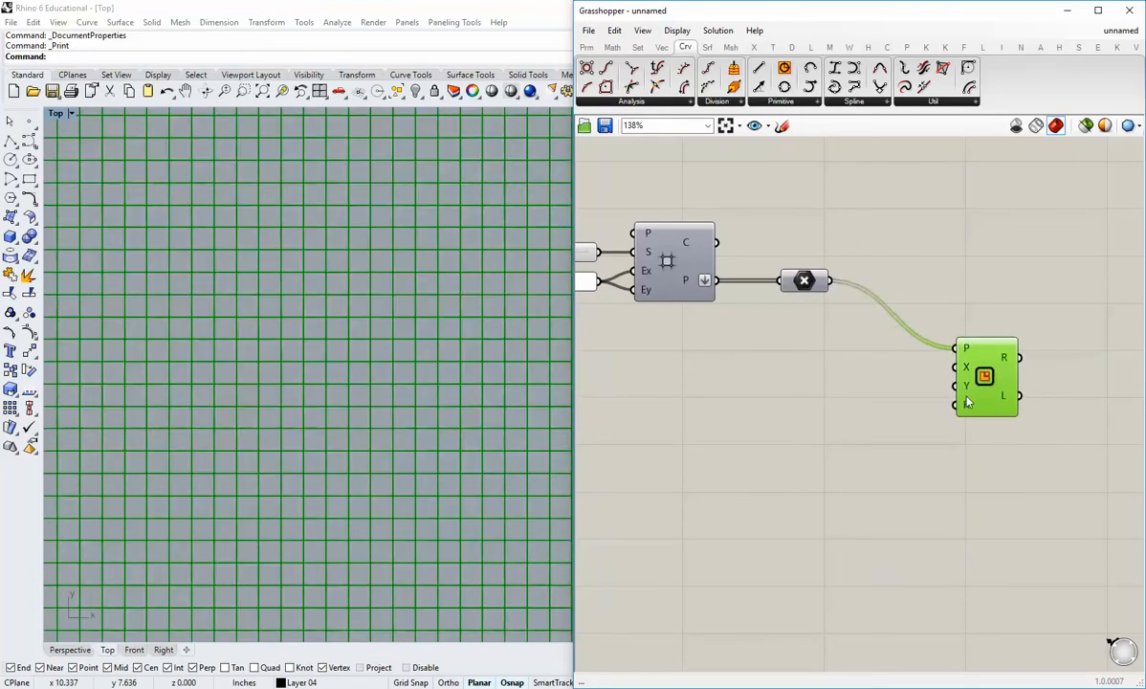
{"action": "left_click", "coordinate": [903, 418]}
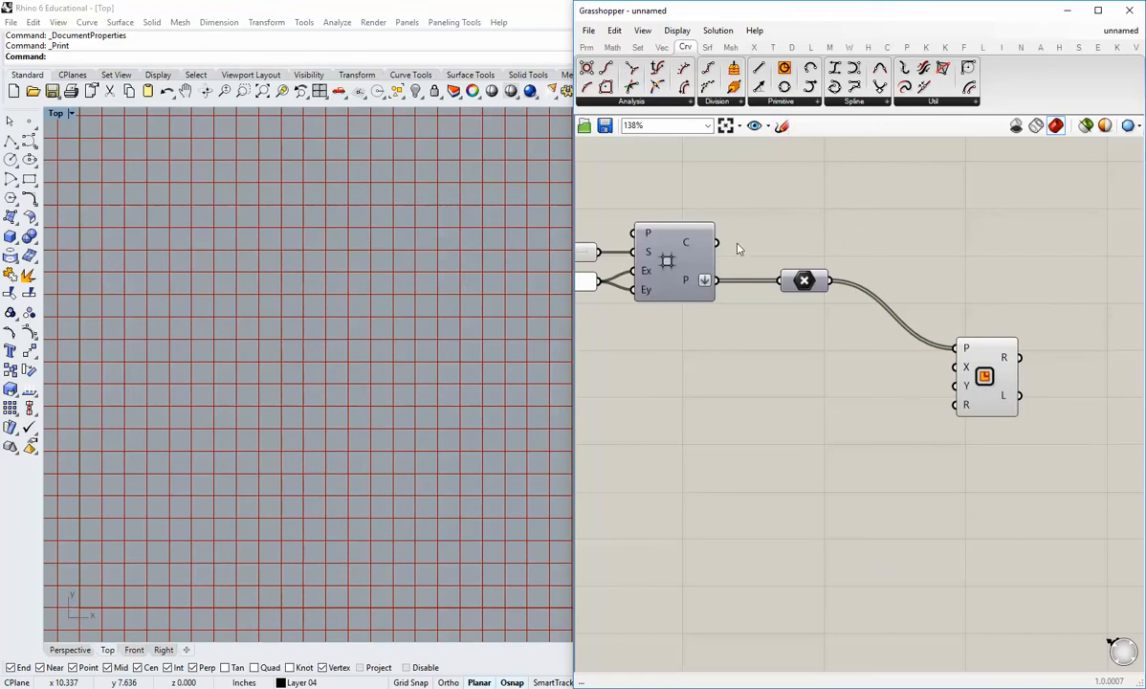
Step: Place two Construct Domain components before the Rectangle and align them one above the other
{"action": "left_click", "coordinate": [613, 47]}
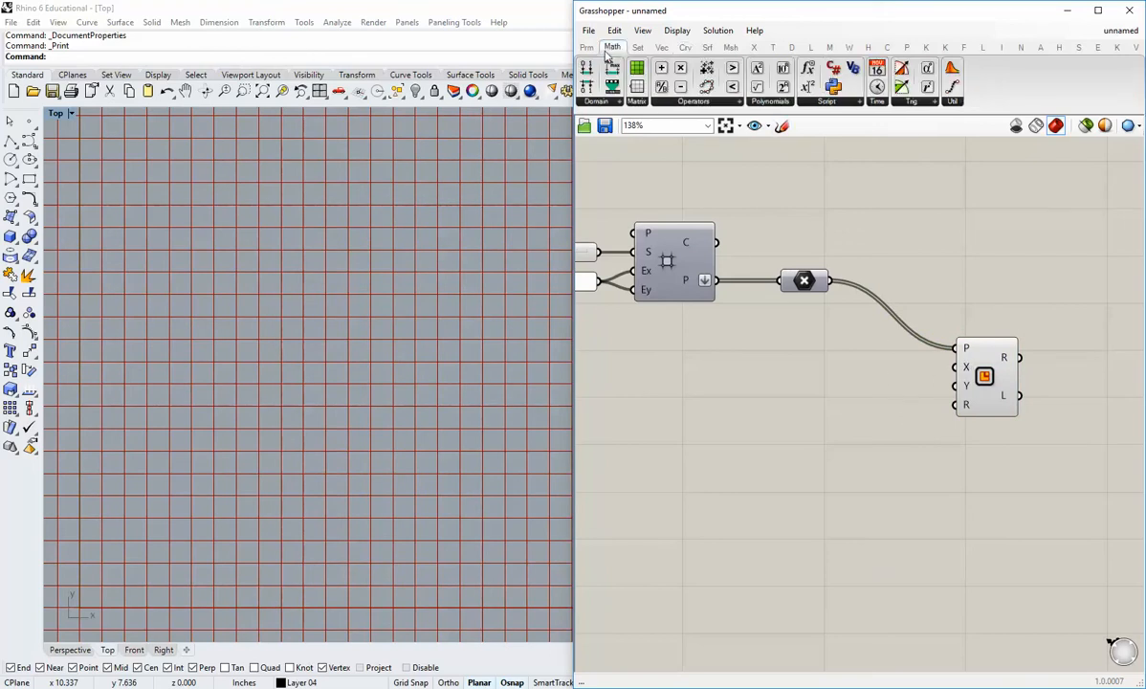
{"action": "left_click_drag", "start_coordinate": [590, 71], "coordinate": [833, 432]}
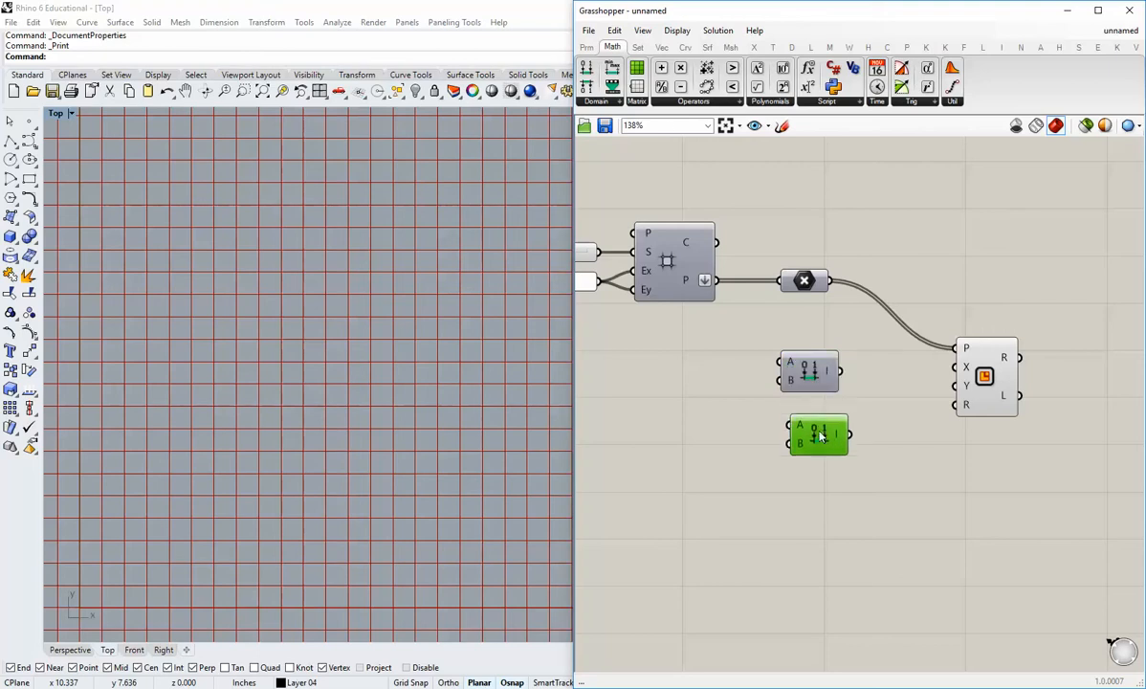
{"action": "left_click", "coordinate": [591, 100]}
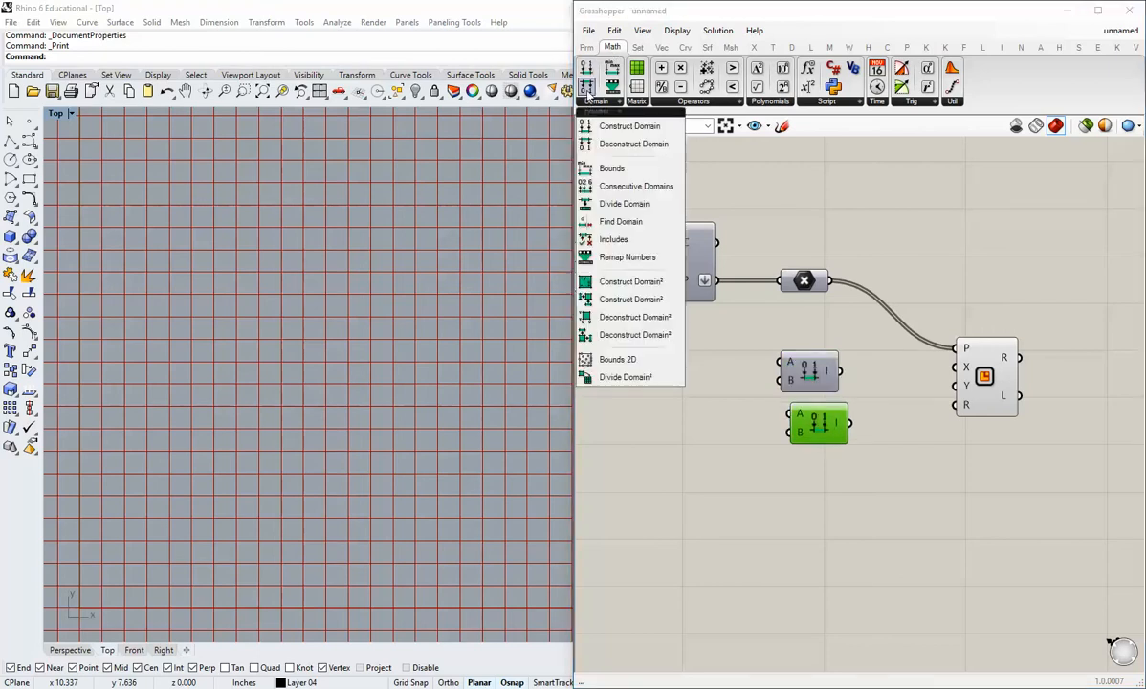
{"action": "left_click_drag", "start_coordinate": [839, 486], "coordinate": [842, 400]}
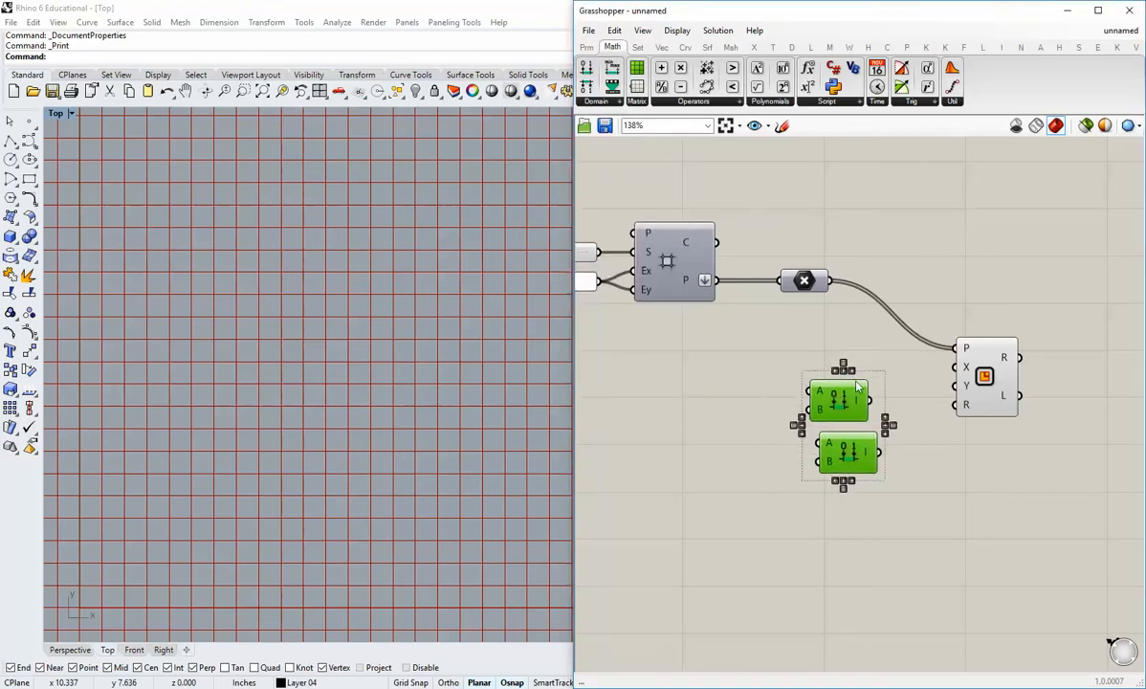
{"action": "left_click", "coordinate": [852, 371]}
{"action": "left_click", "coordinate": [757, 379]}
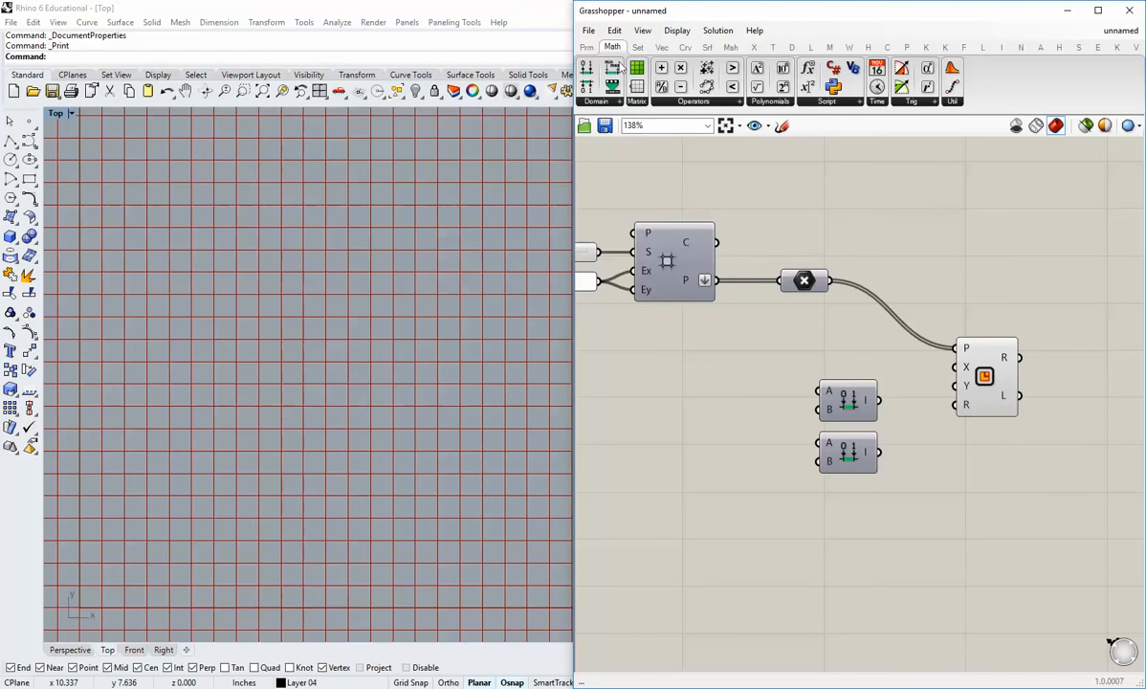
Step: Drive both the start and end of each domain from its own number slider, duplicating the first slider for the second domain
{"action": "left_click", "coordinate": [587, 47]}
{"action": "left_click_drag", "start_coordinate": [733, 72], "coordinate": [817, 462]}
{"action": "key", "text": "ctrl+c"}
{"action": "key", "text": "ctrl+v"}
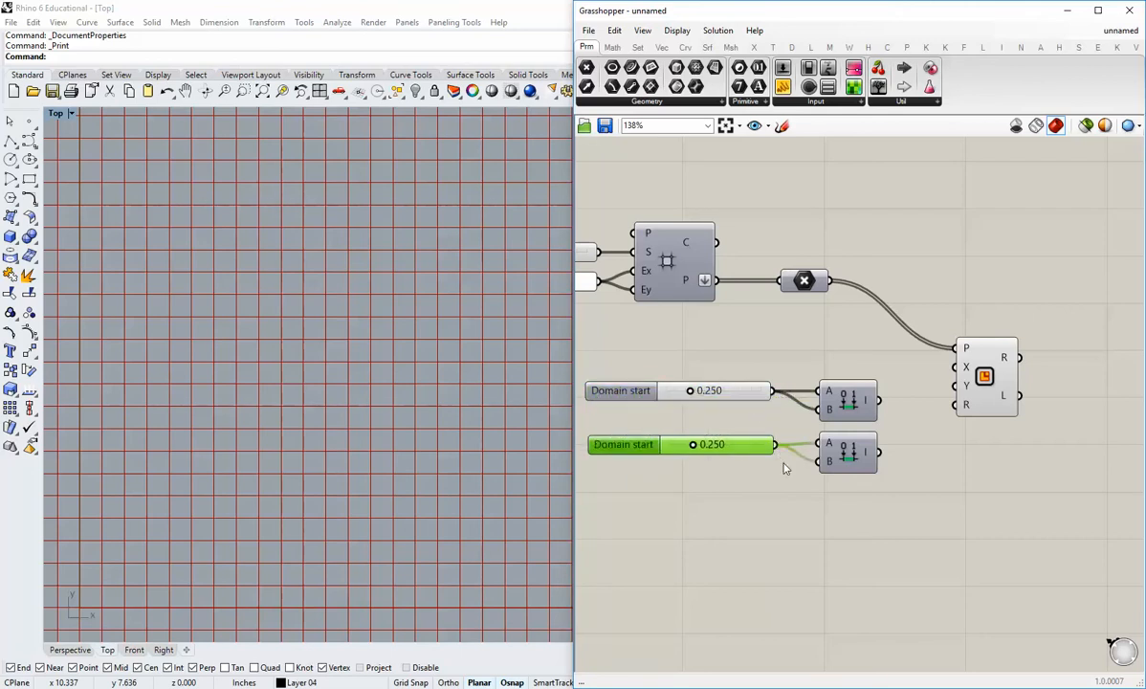
Step: Align the lower domain slider under the upper one and set its value to 0.5
{"action": "left_click_drag", "start_coordinate": [749, 452], "coordinate": [701, 443]}
{"action": "double_click", "coordinate": [733, 445]}
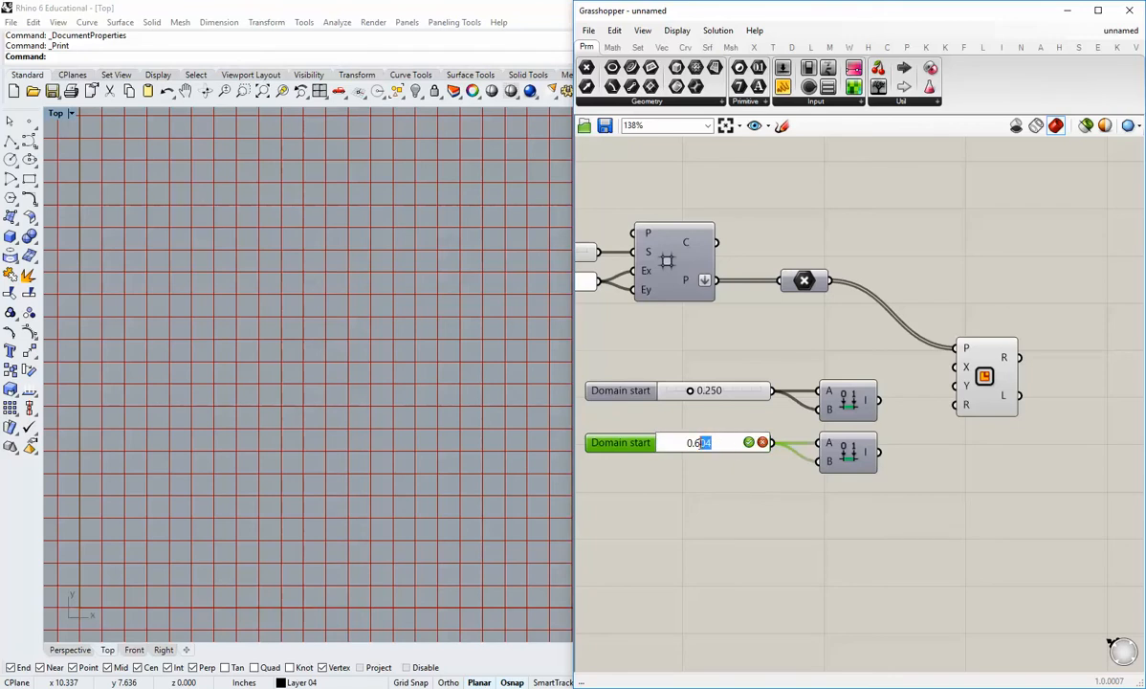
{"action": "type", "text": "5"}
{"action": "key", "text": "Return"}
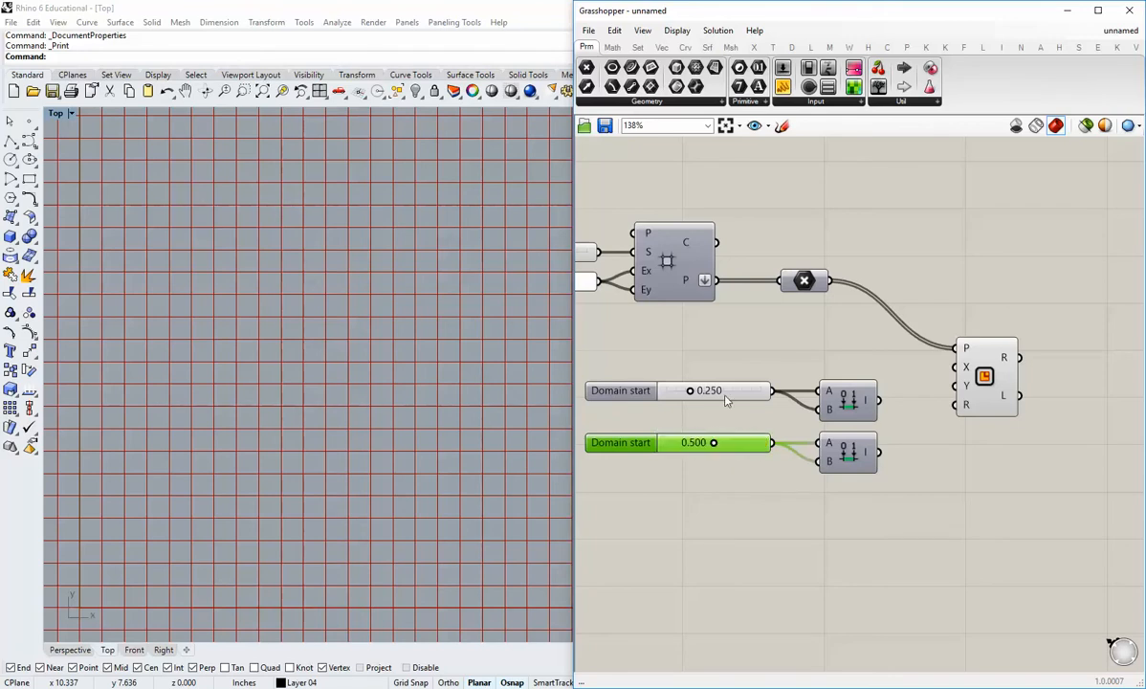
Step: Reduce the upper domain slider to about 0.098
{"action": "left_click", "coordinate": [726, 393]}
{"action": "double_click", "coordinate": [724, 393]}
{"action": "left_click", "coordinate": [711, 410]}
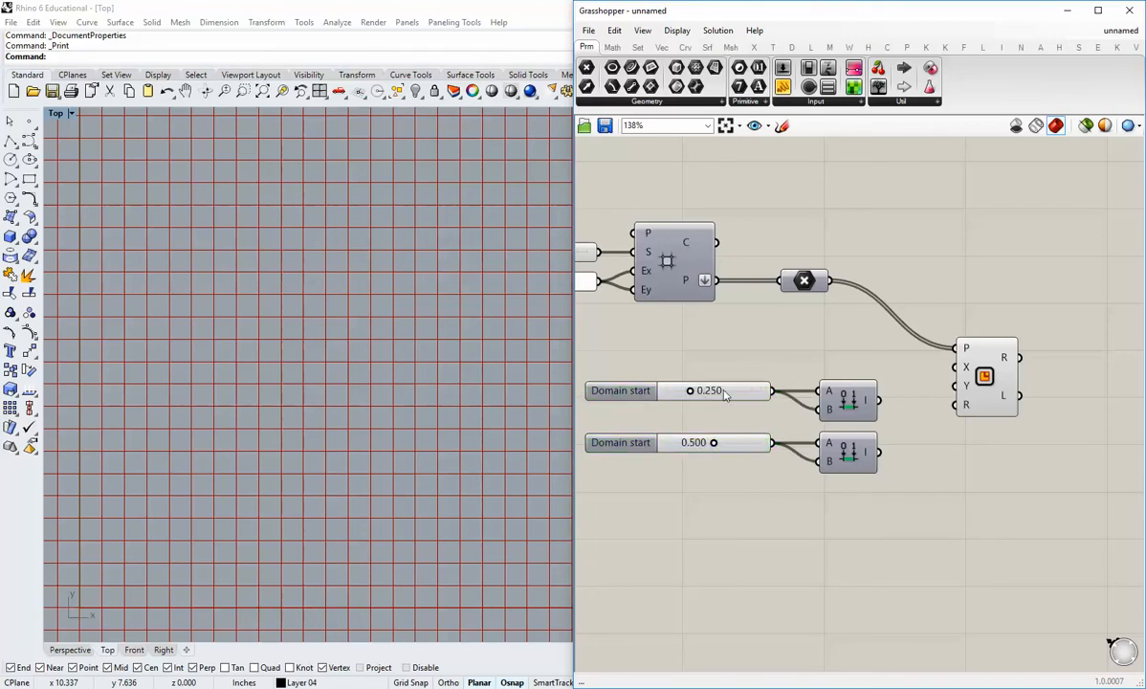
{"action": "left_click_drag", "start_coordinate": [692, 393], "coordinate": [683, 395]}
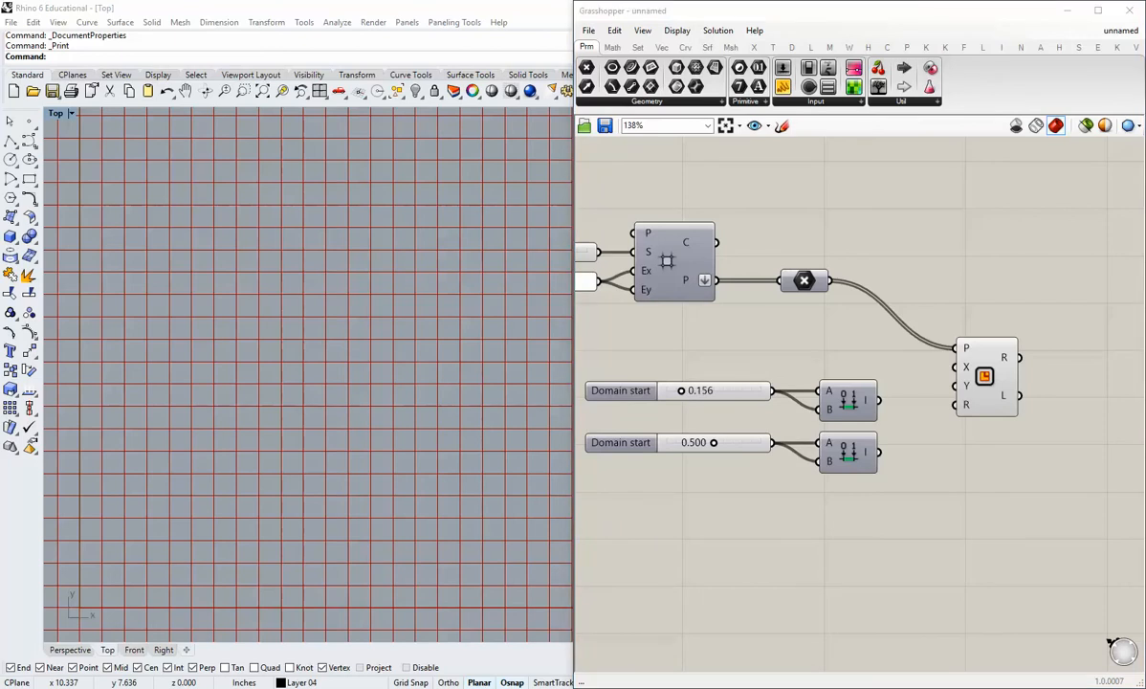
{"action": "left_click_drag", "start_coordinate": [681, 392], "coordinate": [676, 393]}
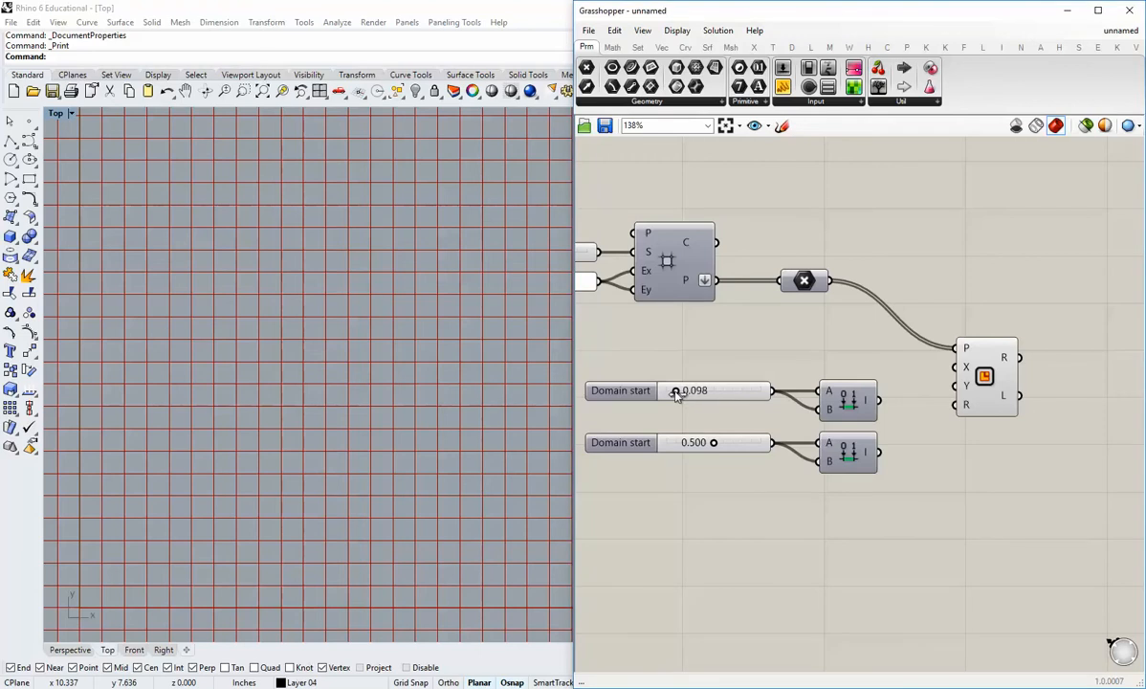
Step: Give the start input (A) of the upper Construct Domain the expression -x
{"action": "right_click_drag", "start_coordinate": [883, 425], "coordinate": [797, 423]}
{"action": "mouse_move", "coordinate": [798, 406]}
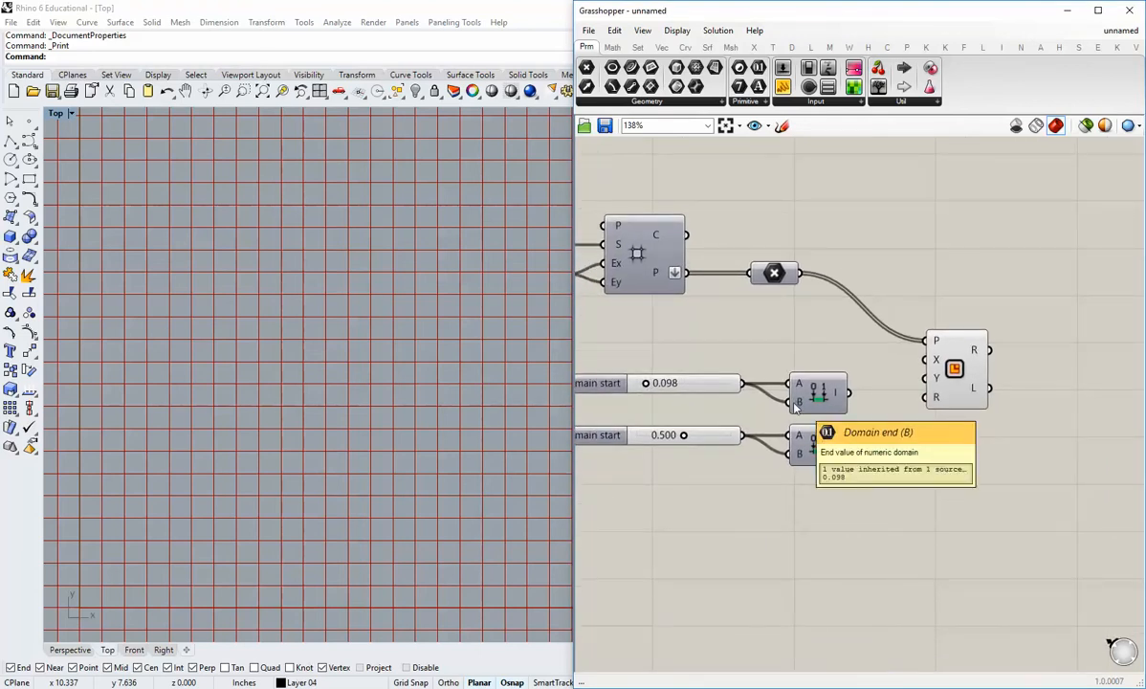
{"action": "scroll", "coordinate": [766, 394], "scroll_direction": "up", "scroll_amount": 2}
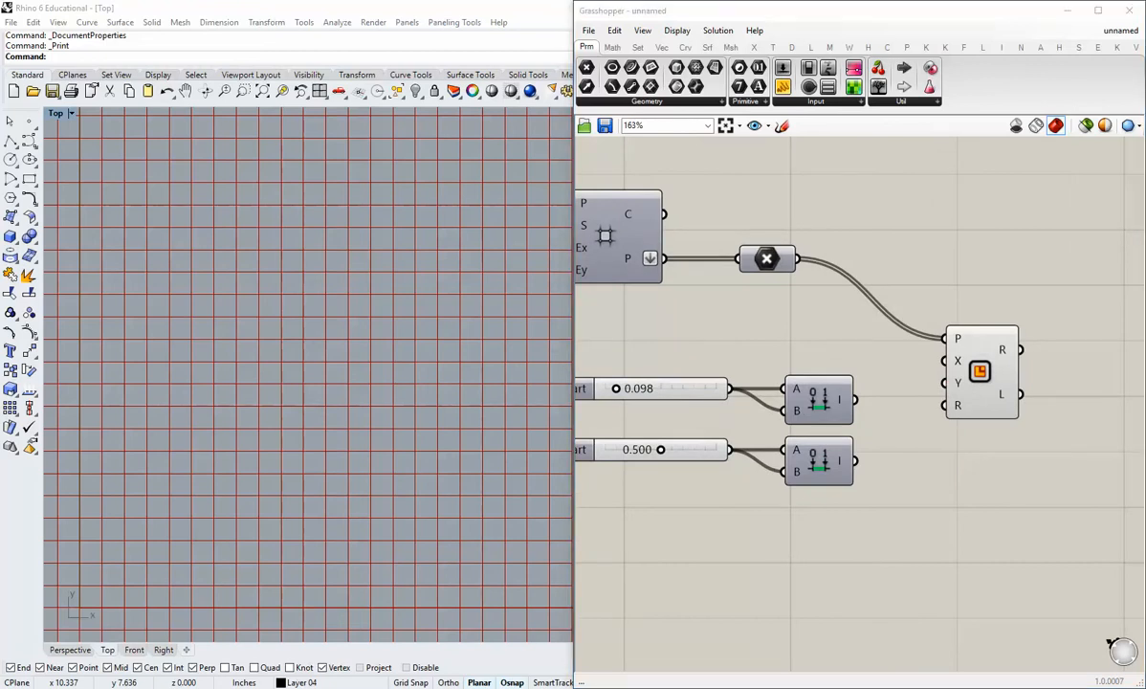
{"action": "right_click", "coordinate": [799, 393]}
{"action": "mouse_move", "coordinate": [849, 525]}
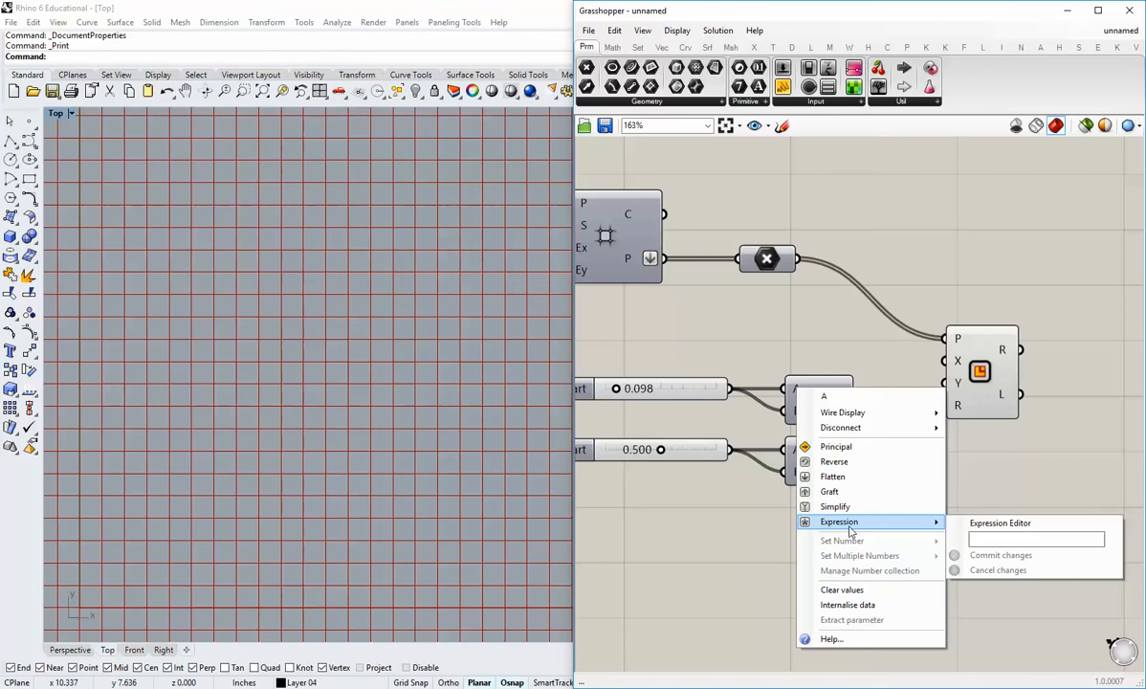
{"action": "left_click", "coordinate": [995, 538]}
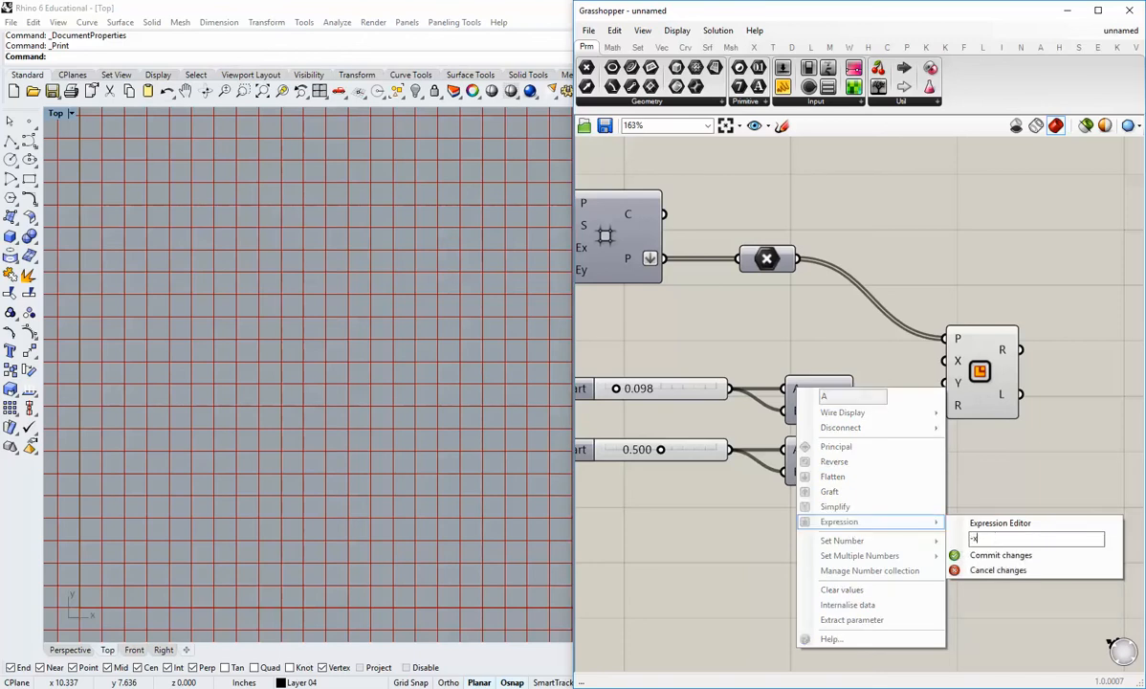
{"action": "left_click", "coordinate": [995, 555]}
{"action": "left_click", "coordinate": [823, 402]}
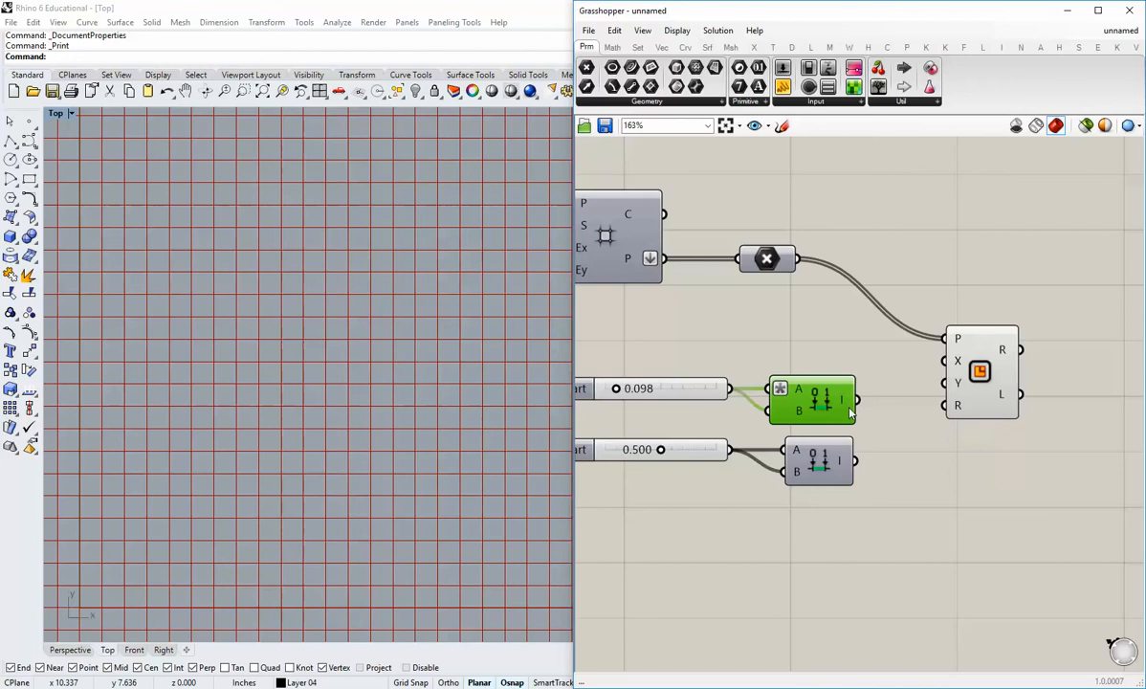
{"action": "mouse_move", "coordinate": [850, 404]}
Step: Give the lower Construct Domain's start input (A) the expression -x and align the two domain components
{"action": "right_click", "coordinate": [795, 461]}
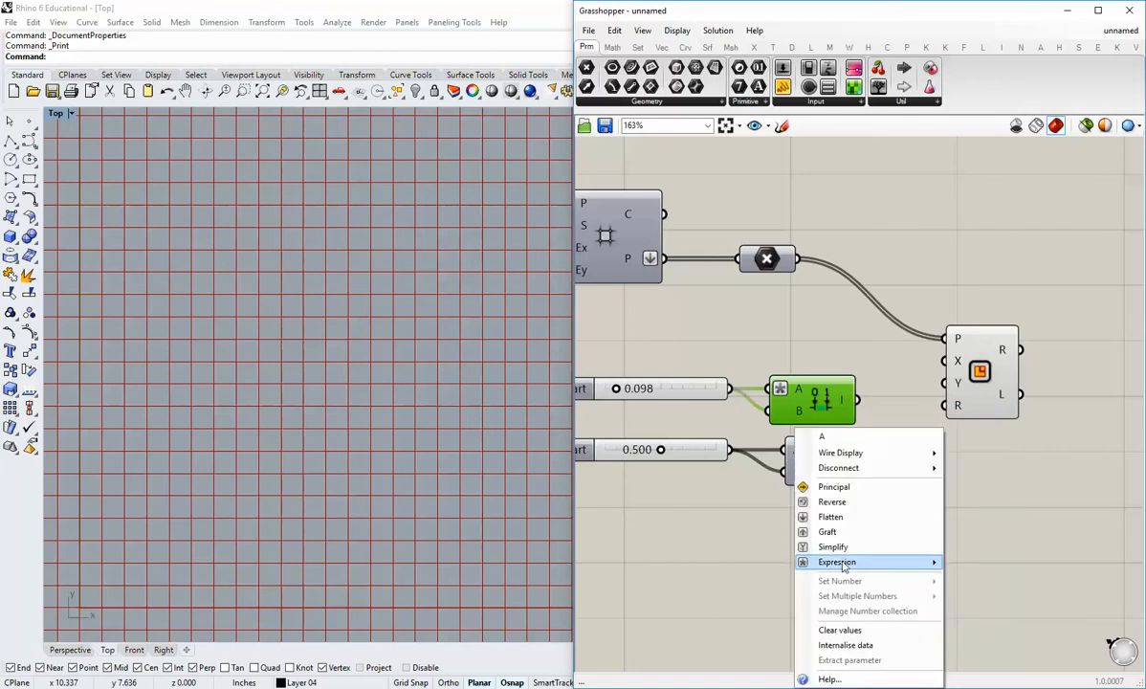
{"action": "mouse_move", "coordinate": [918, 561]}
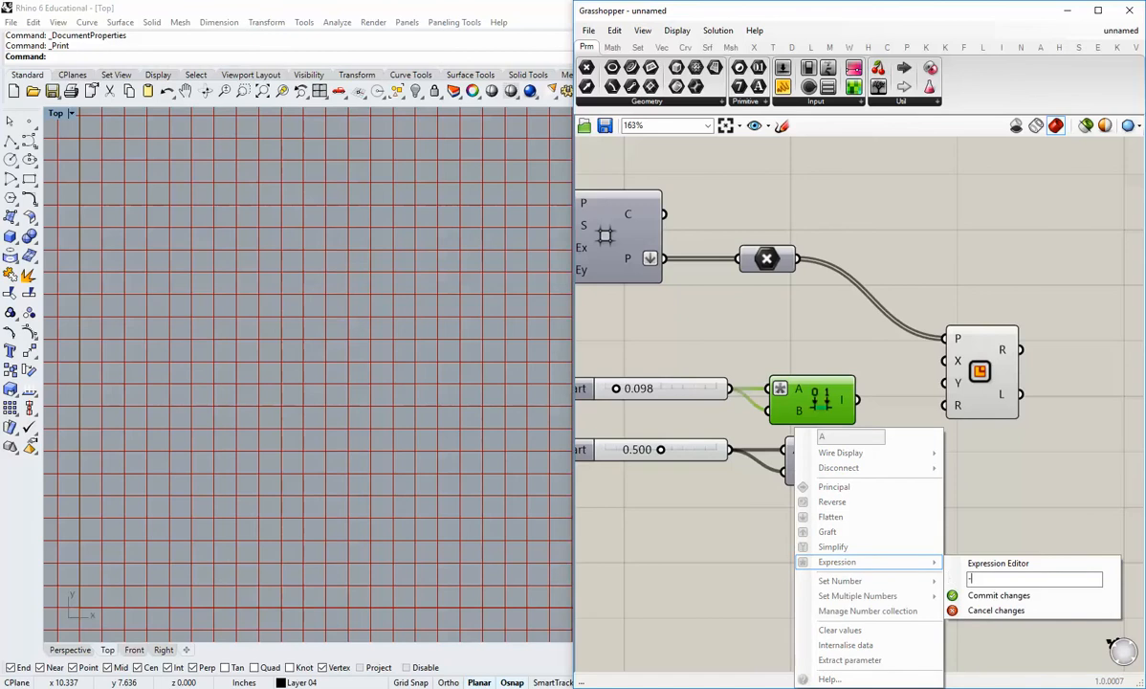
{"action": "left_click", "coordinate": [952, 596]}
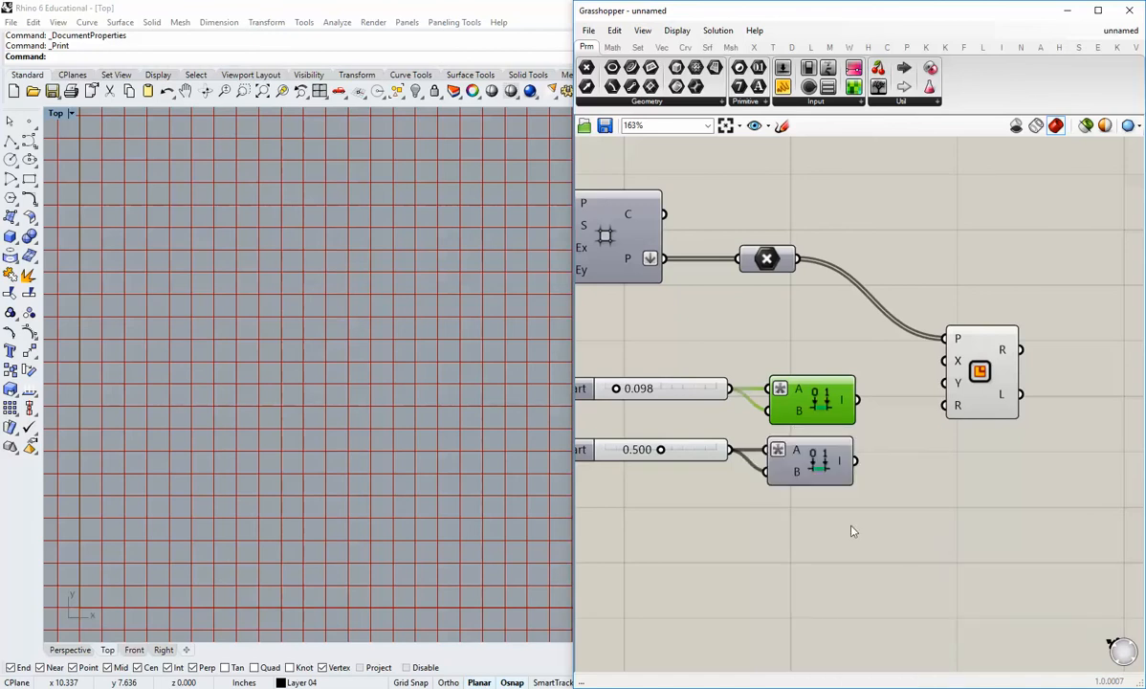
{"action": "left_click_drag", "start_coordinate": [854, 531], "coordinate": [780, 404]}
{"action": "left_click", "coordinate": [813, 366]}
{"action": "left_click", "coordinate": [853, 353]}
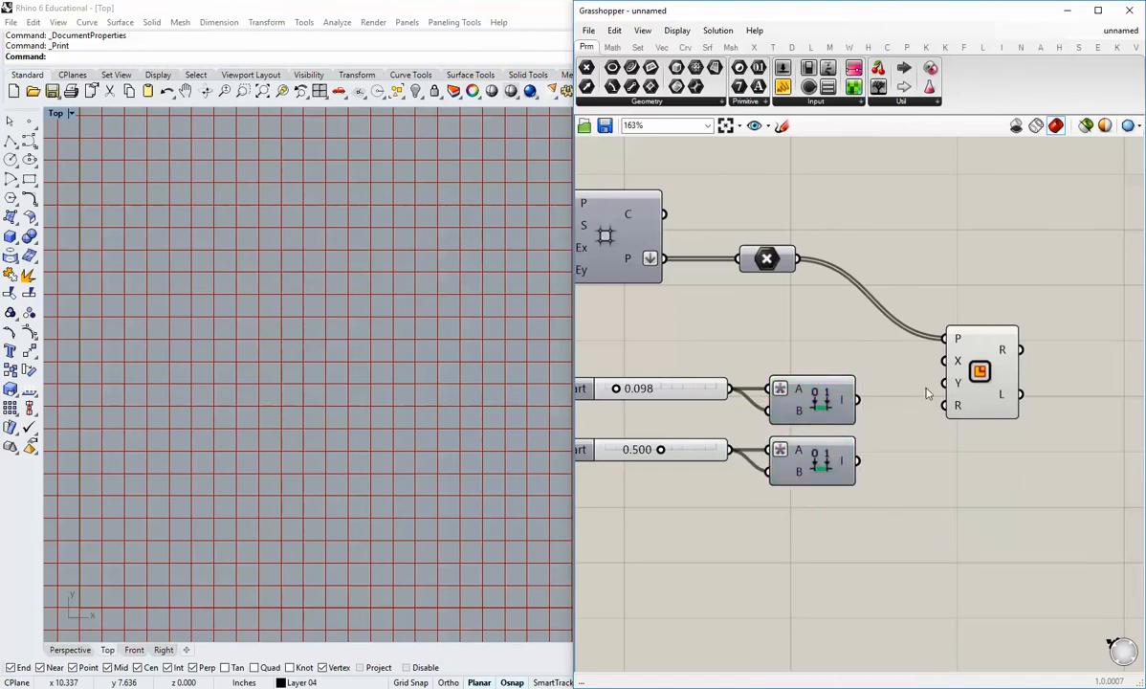
Step: Connect the upper domain to the Rectangle's X size input and the lower domain to its Y size input
{"action": "left_click_drag", "start_coordinate": [858, 400], "coordinate": [947, 361]}
{"action": "left_click_drag", "start_coordinate": [858, 461], "coordinate": [948, 382]}
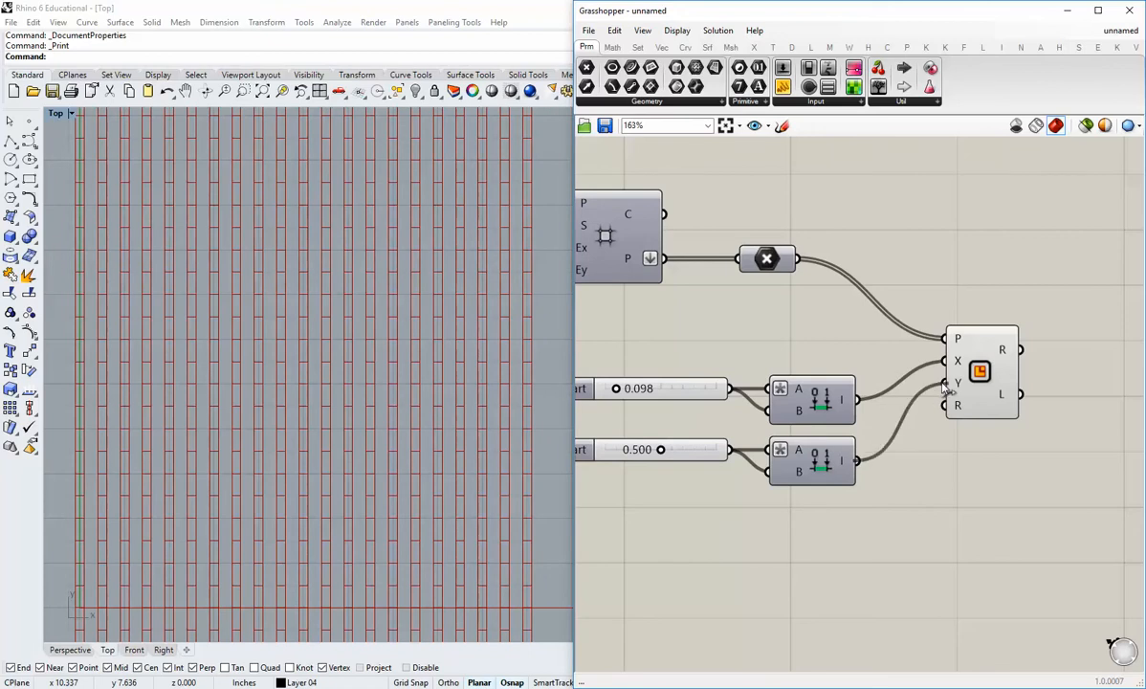
{"action": "right_click_drag", "start_coordinate": [273, 448], "coordinate": [294, 426]}
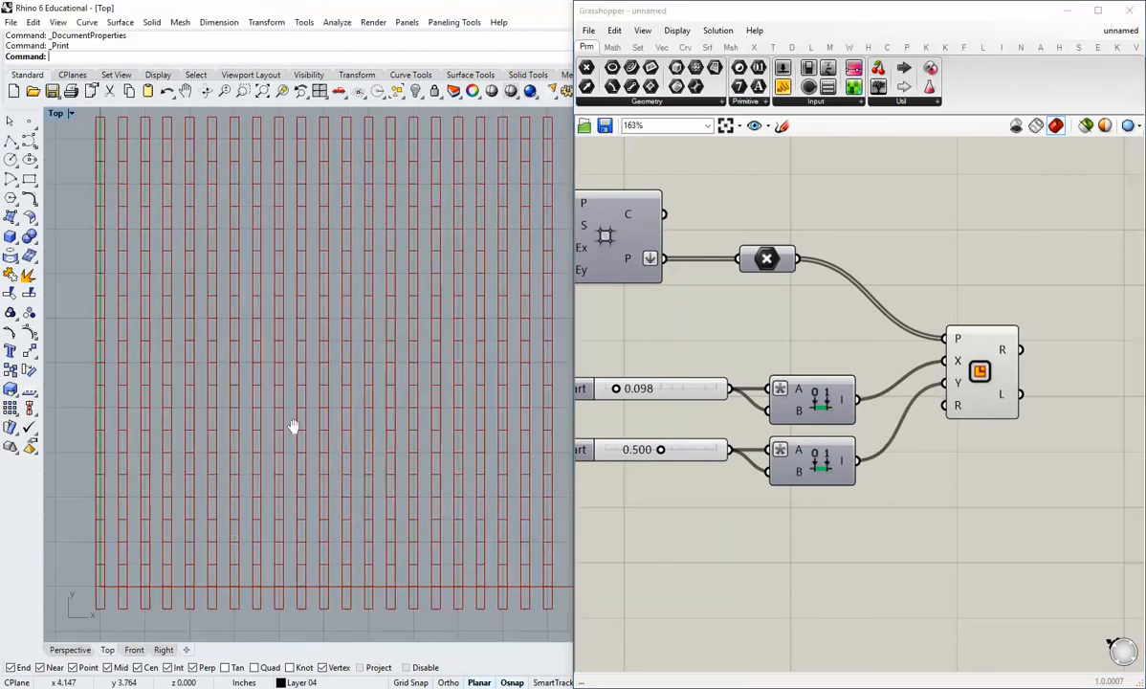
{"action": "left_click", "coordinate": [1014, 396]}
{"action": "left_click", "coordinate": [790, 619]}
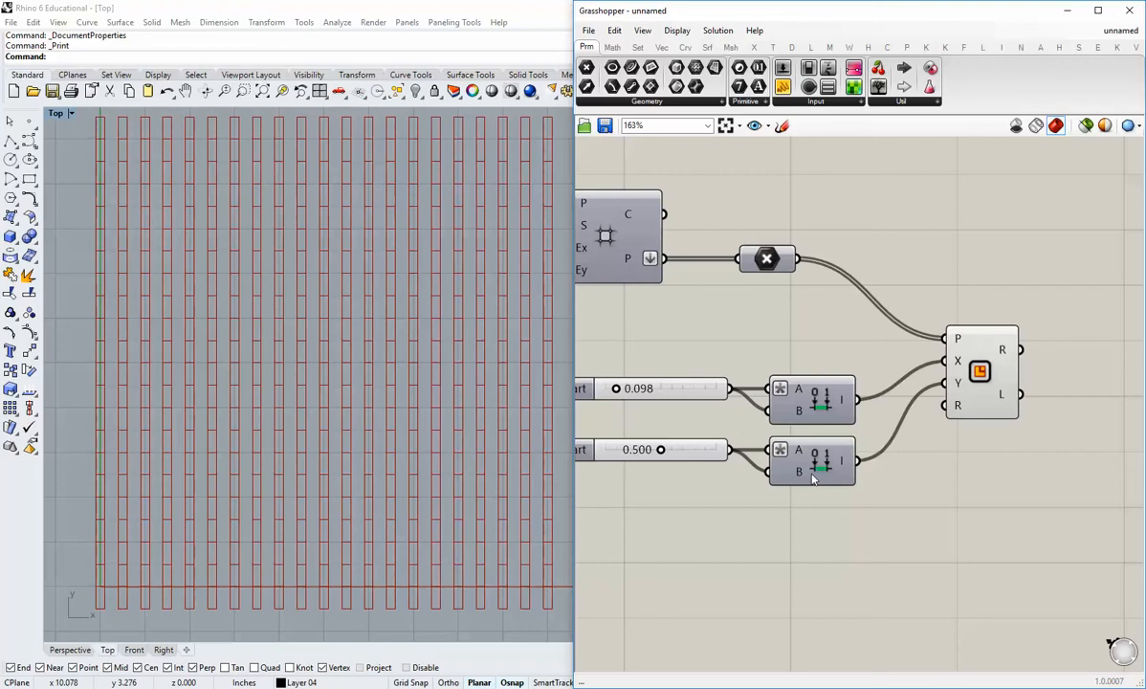
Step: Adjust the slider of the lower domain to 0.506
{"action": "right_click_drag", "start_coordinate": [800, 488], "coordinate": [737, 480]}
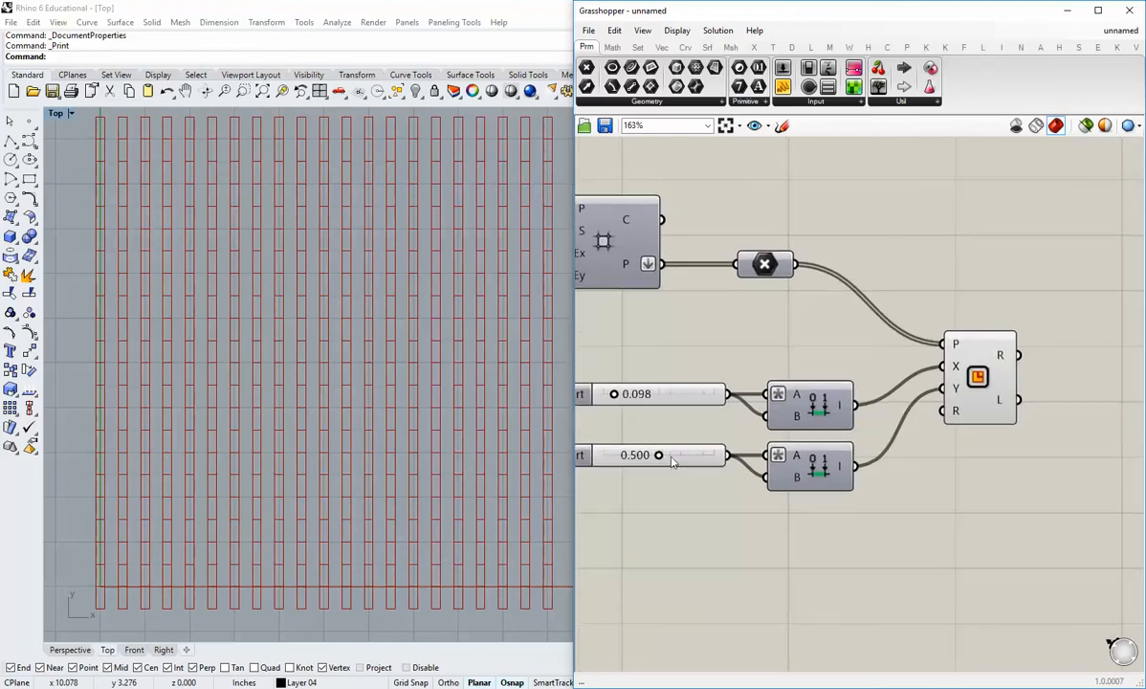
{"action": "mouse_move", "coordinate": [660, 457]}
{"action": "left_mouse_down"}
{"action": "mouse_move", "coordinate": [670, 456]}
{"action": "mouse_move", "coordinate": [612, 467]}
{"action": "mouse_move", "coordinate": [663, 471]}
{"action": "mouse_move", "coordinate": [660, 458]}
{"action": "left_mouse_up"}
{"action": "right_click_drag", "start_coordinate": [444, 428], "coordinate": [419, 429]}
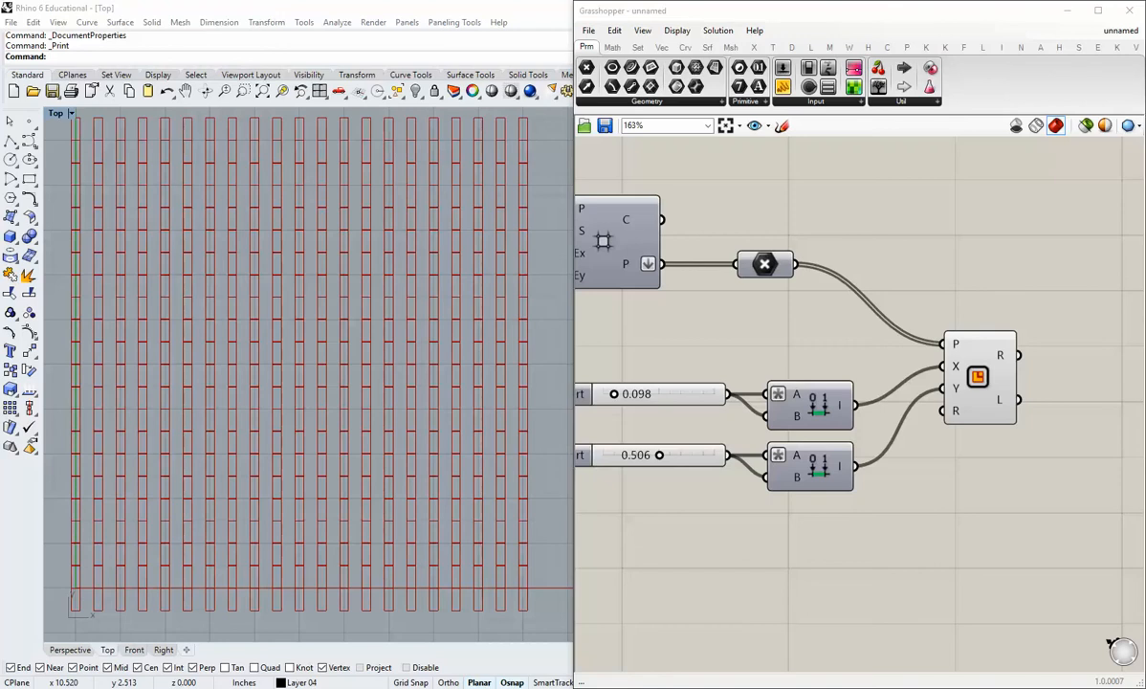
{"action": "scroll", "coordinate": [861, 412], "scroll_direction": "down", "scroll_amount": 2}
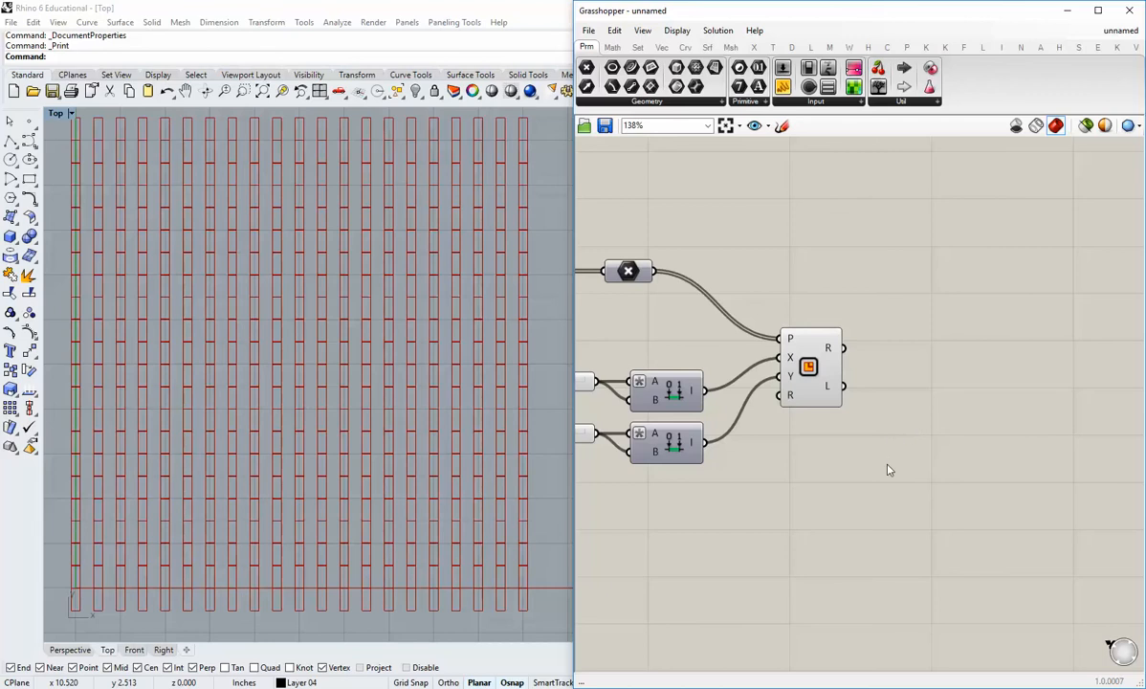
{"action": "right_click_drag", "start_coordinate": [888, 468], "coordinate": [876, 457]}
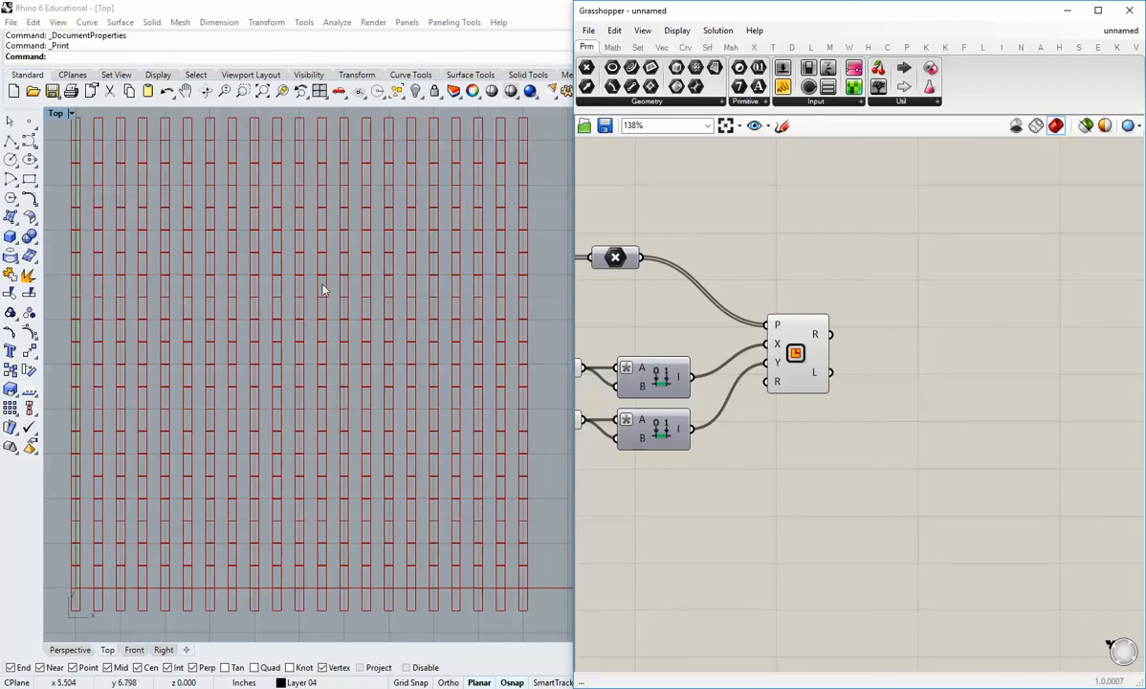
{"action": "mouse_move", "coordinate": [381, 376]}
{"action": "right_mouse_down"}
{"action": "mouse_move", "coordinate": [402, 392]}
{"action": "mouse_move", "coordinate": [389, 380]}
{"action": "right_mouse_up"}
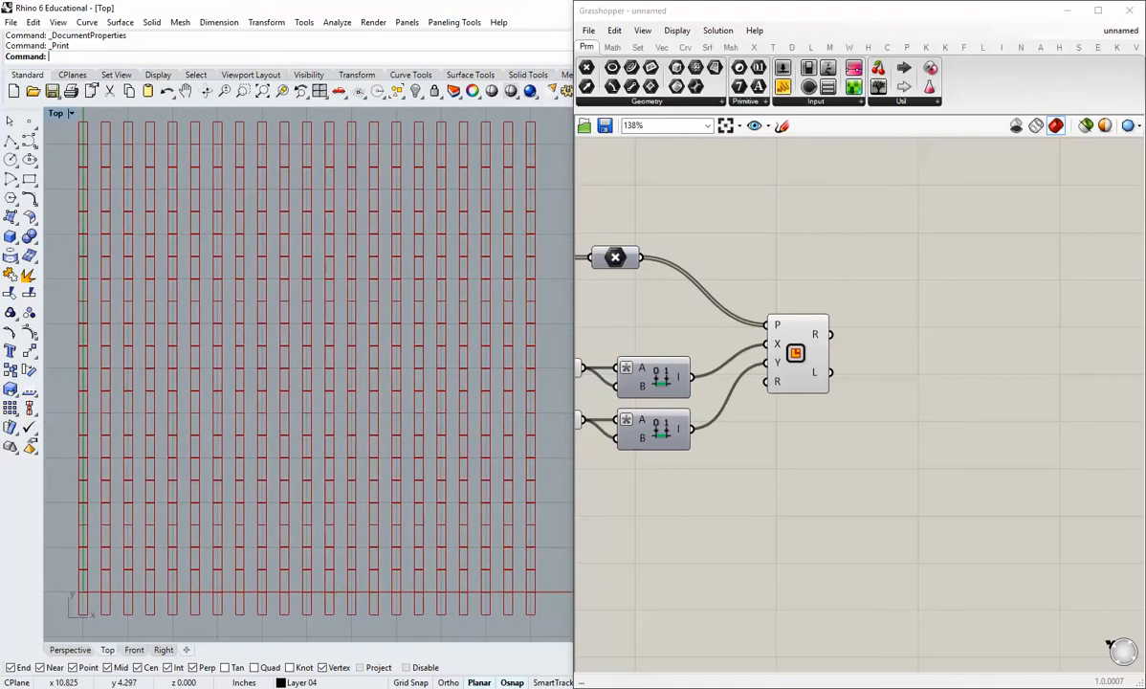
Step: Place a Move component after the Rectangle and connect the rectangle output (R) to its geometry input
{"action": "left_click", "coordinate": [773, 48]}
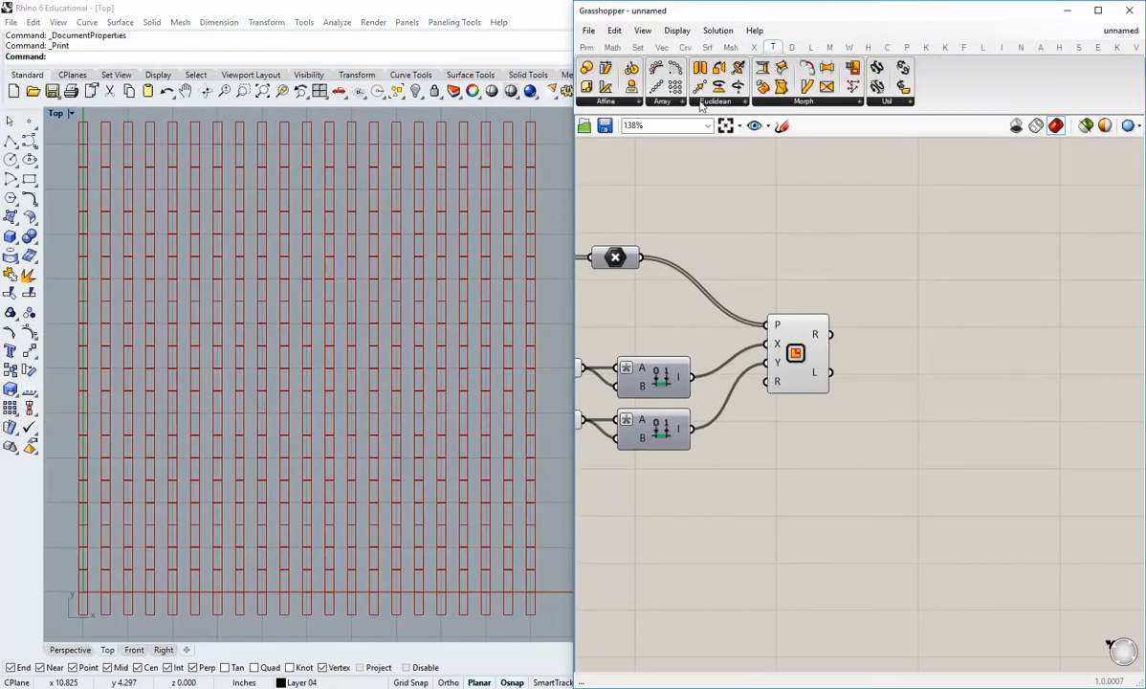
{"action": "left_click", "coordinate": [708, 101]}
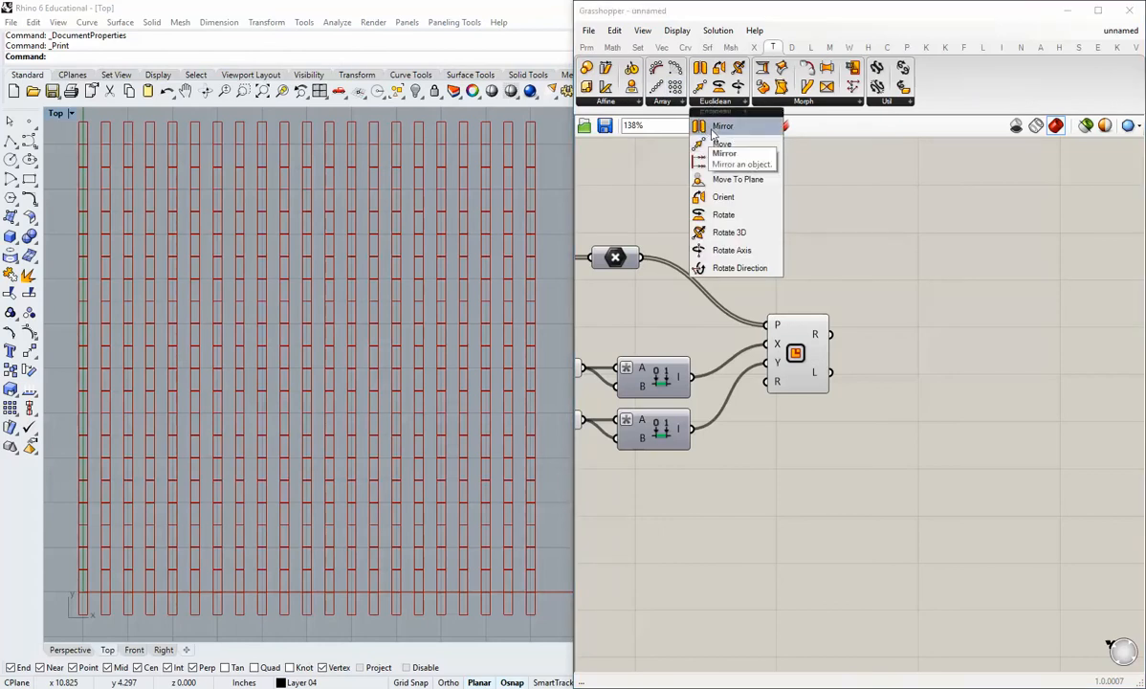
{"action": "left_click", "coordinate": [718, 143]}
{"action": "left_click", "coordinate": [988, 433]}
{"action": "right_click_drag", "start_coordinate": [988, 433], "coordinate": [936, 477]}
{"action": "left_click_drag", "start_coordinate": [936, 477], "coordinate": [1033, 347]}
{"action": "scroll", "coordinate": [1000, 367], "scroll_direction": "down", "scroll_amount": 3}
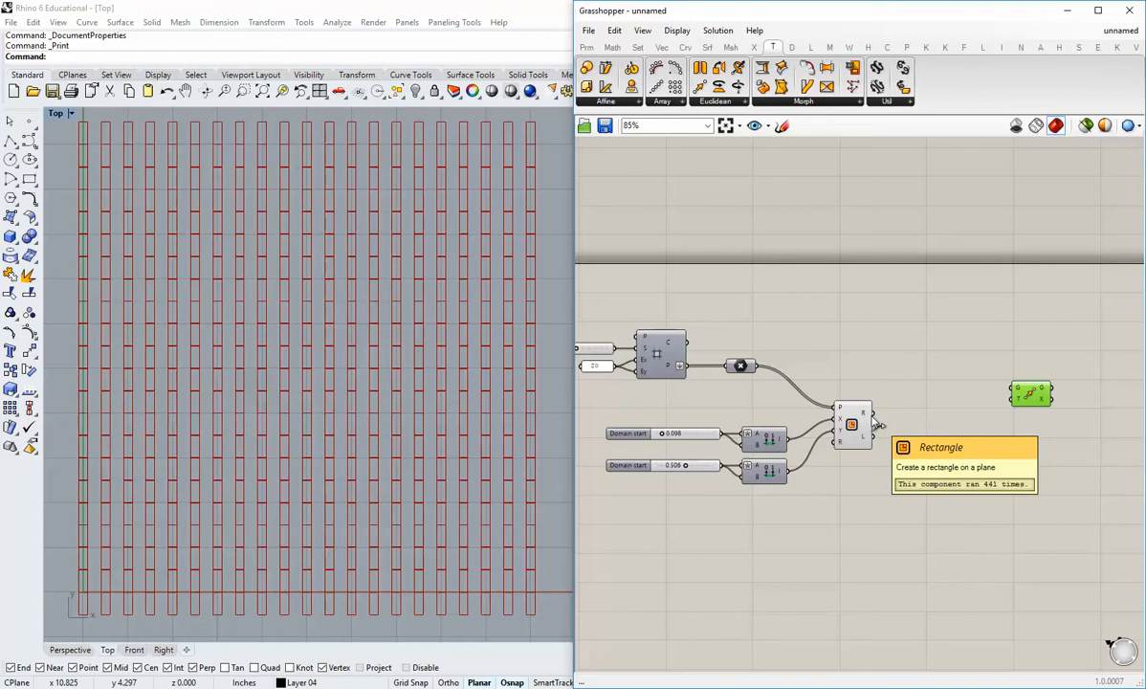
{"action": "left_click_drag", "start_coordinate": [873, 412], "coordinate": [1091, 419]}
{"action": "left_click", "coordinate": [1015, 452]}
{"action": "right_click_drag", "start_coordinate": [888, 453], "coordinate": [760, 396]}
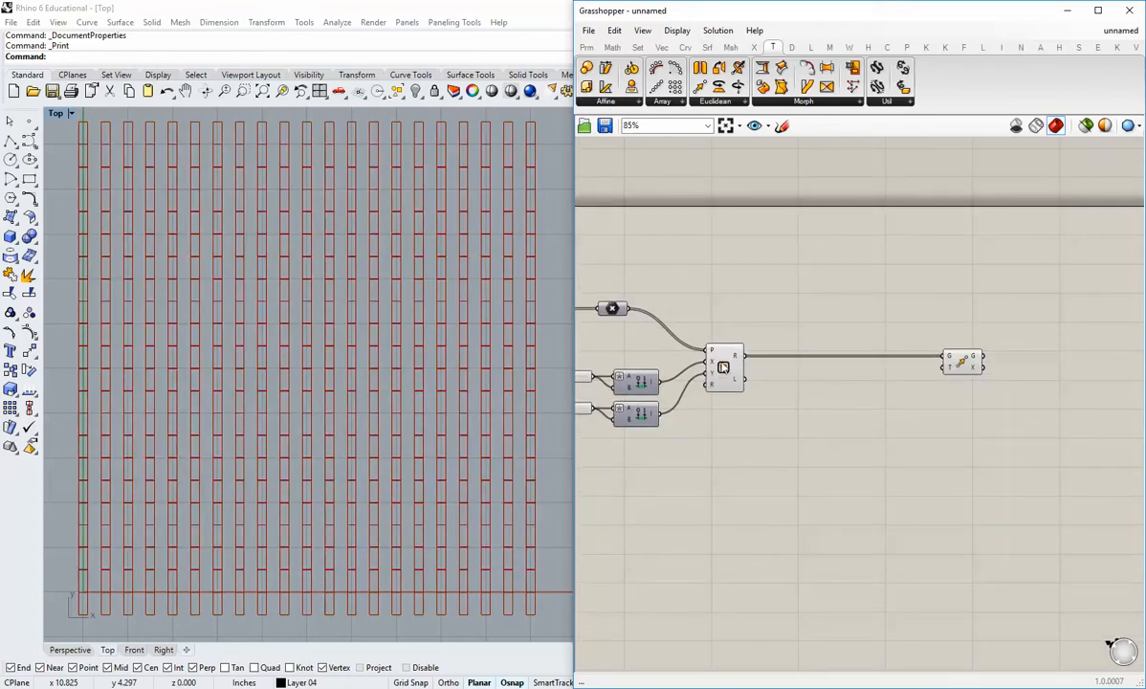
Step: Turn off the Rectangle component's preview and shift the Move component farther away from it
{"action": "right_click", "coordinate": [723, 368]}
{"action": "left_click", "coordinate": [756, 384]}
{"action": "left_click_drag", "start_coordinate": [962, 362], "coordinate": [995, 362]}
{"action": "left_click", "coordinate": [937, 454]}
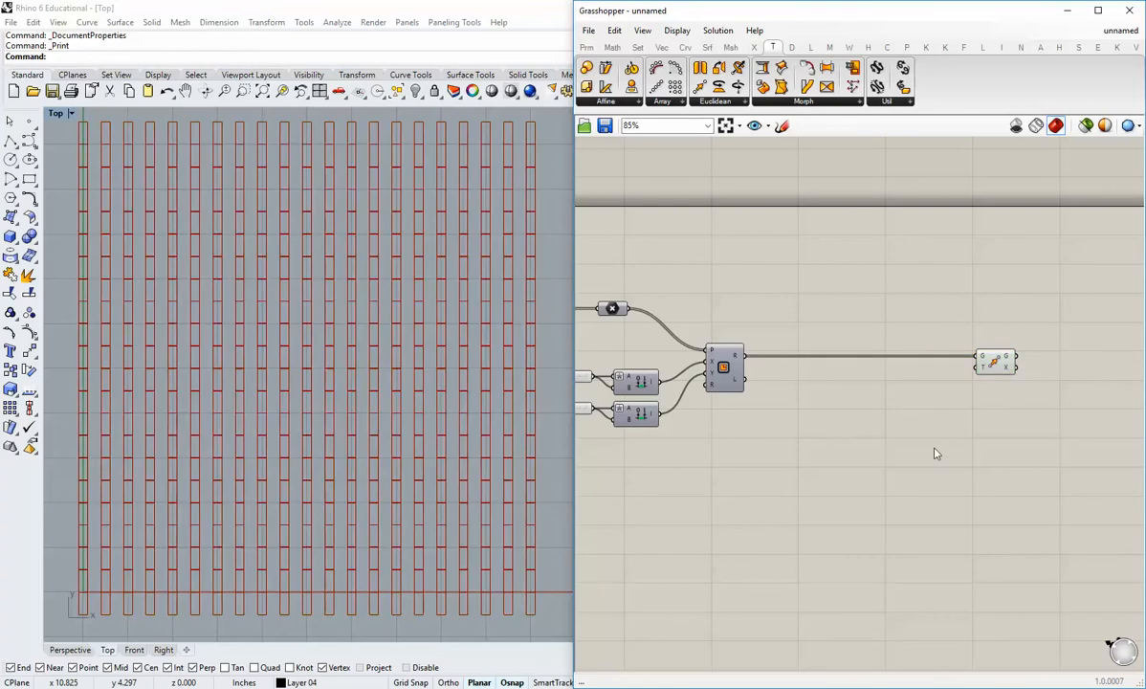
{"action": "right_click_drag", "start_coordinate": [911, 460], "coordinate": [915, 447]}
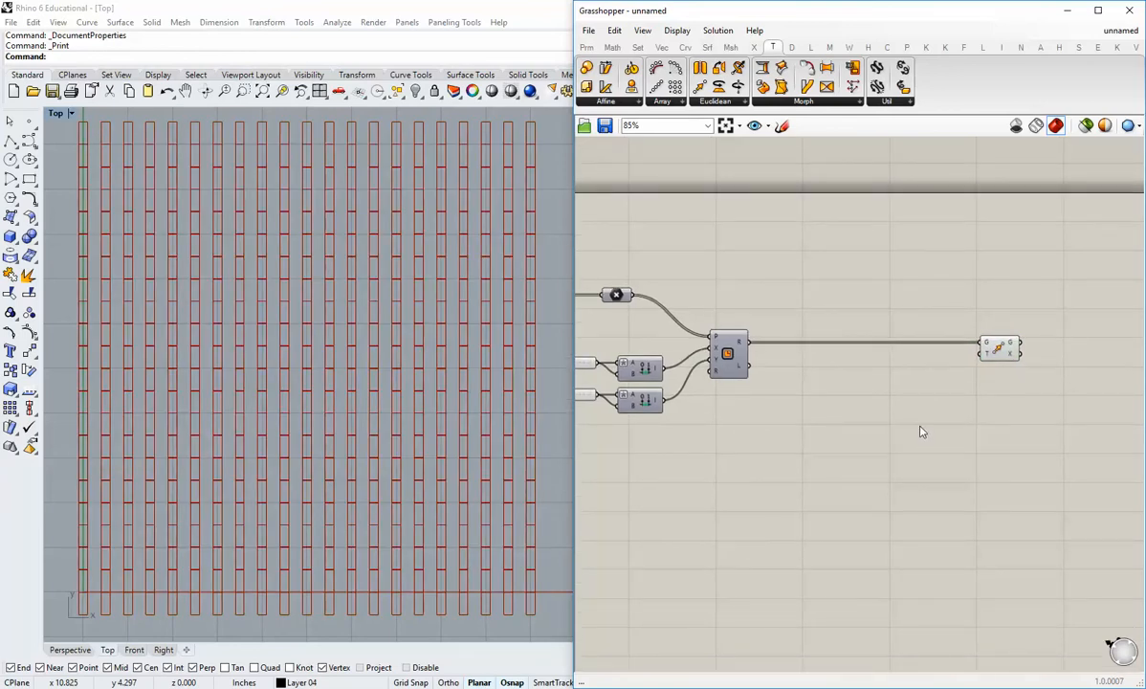
Step: Place a Random component below the wire between the Rectangle and Move components
{"action": "left_click", "coordinate": [638, 46]}
{"action": "left_click", "coordinate": [769, 103]}
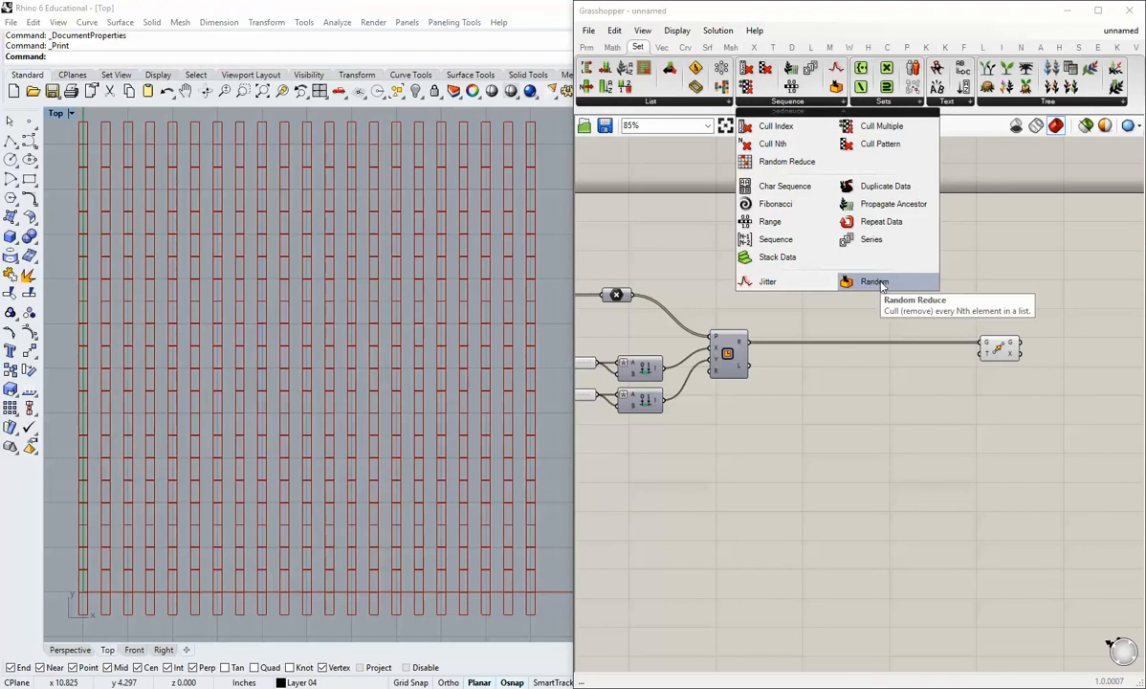
{"action": "left_click_drag", "start_coordinate": [882, 285], "coordinate": [900, 443]}
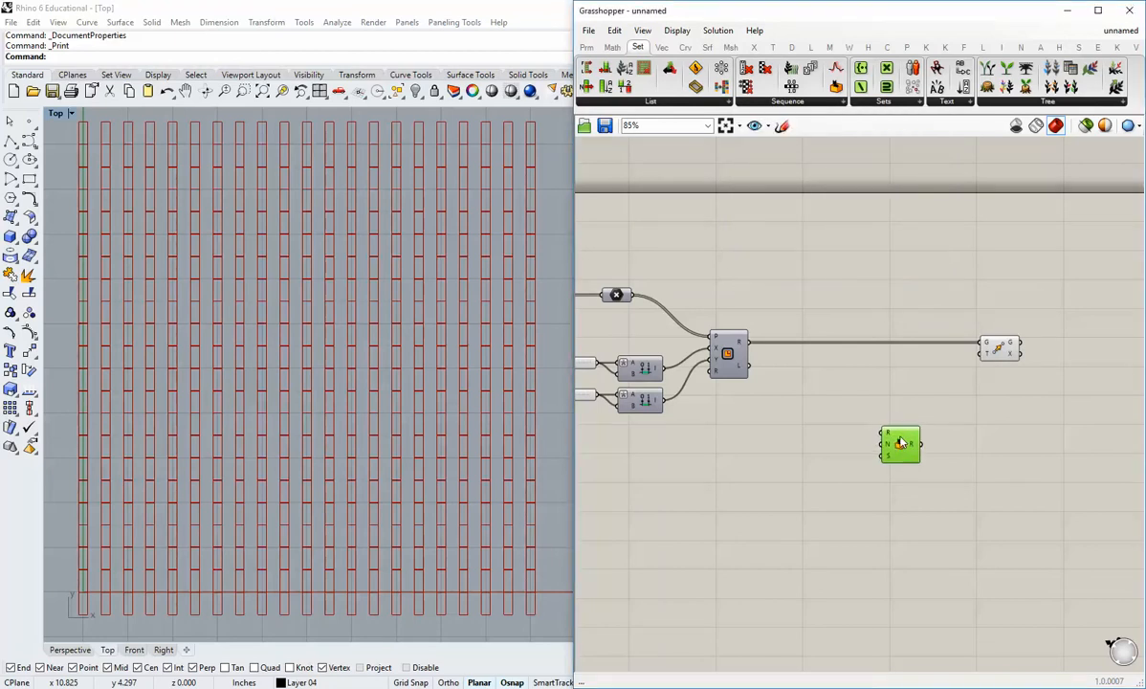
{"action": "scroll", "coordinate": [859, 454], "scroll_direction": "up", "scroll_amount": 3}
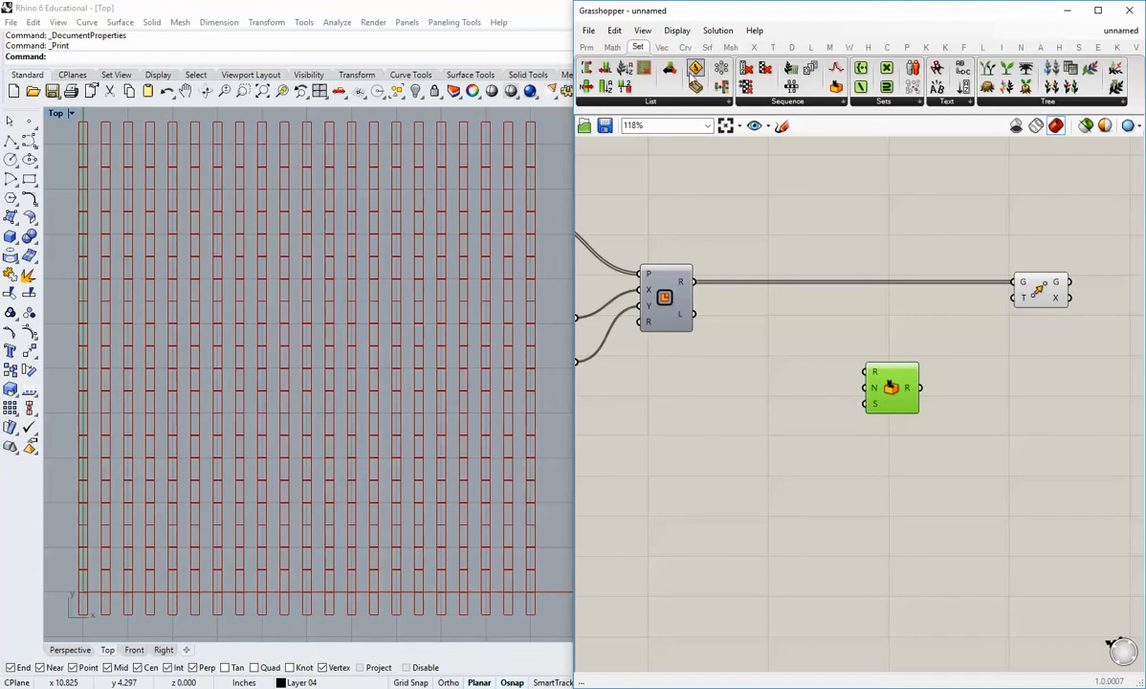
Step: Place a Construct Domain component just before the Random component and line it up with the range input
{"action": "left_click", "coordinate": [612, 47]}
{"action": "left_click", "coordinate": [586, 73]}
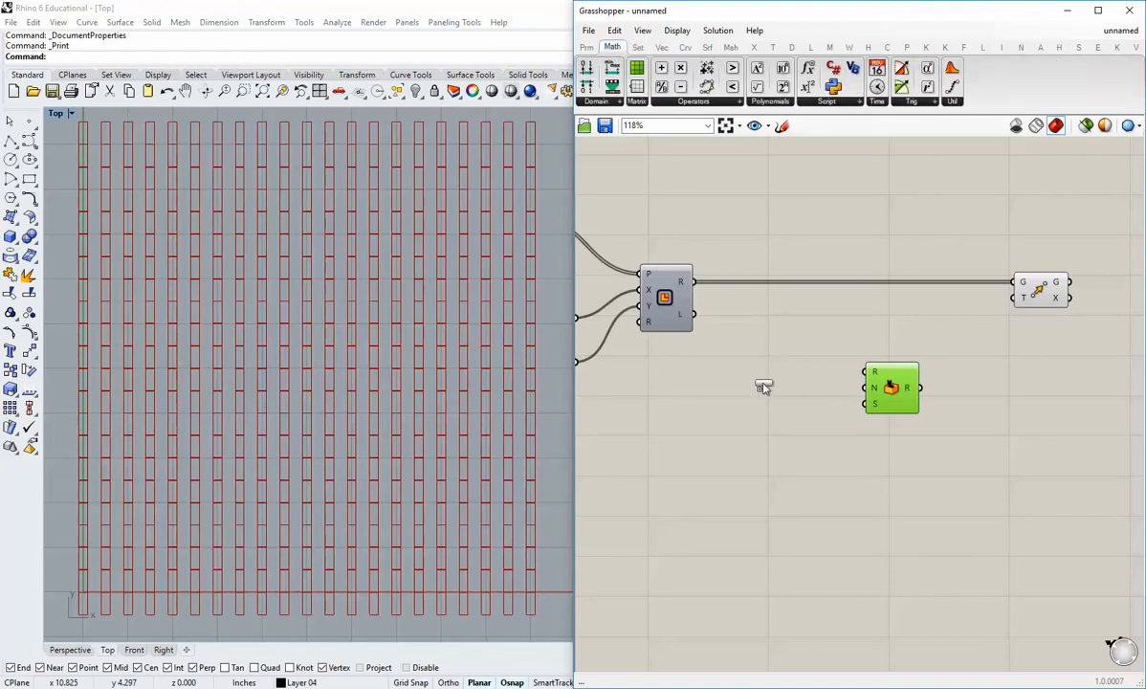
{"action": "left_click", "coordinate": [763, 384]}
{"action": "left_click_drag", "start_coordinate": [767, 389], "coordinate": [791, 381]}
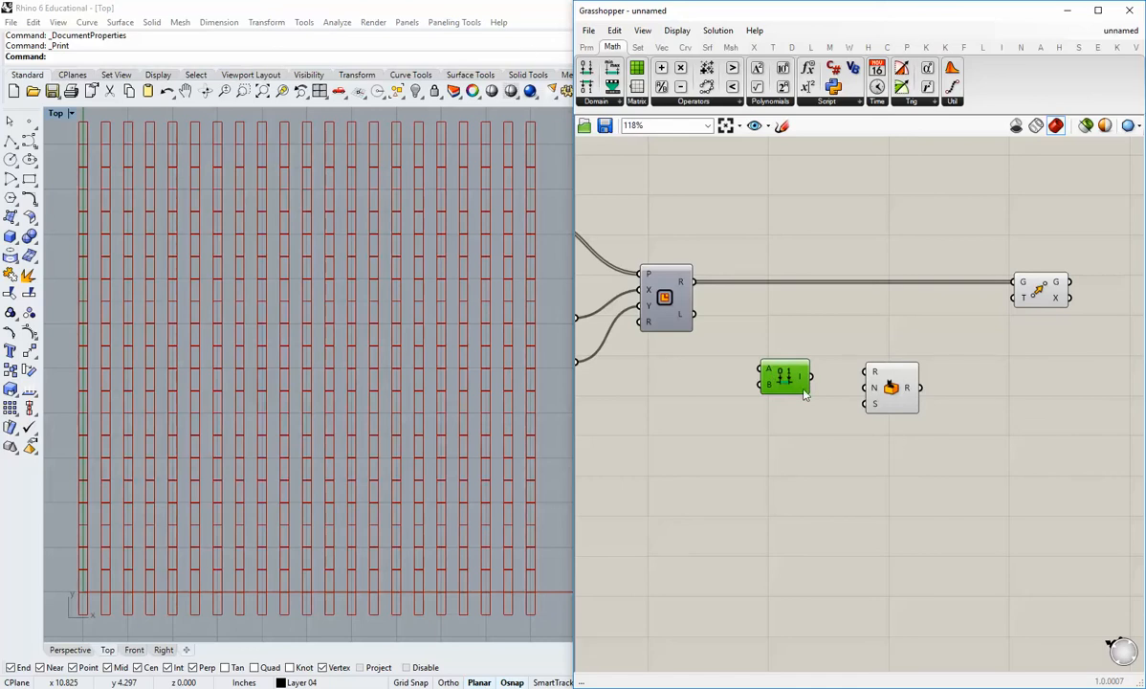
{"action": "left_click_drag", "start_coordinate": [804, 391], "coordinate": [818, 388]}
Step: Add a number slider at 0.148 and connect it to both the start and end of the new domain
{"action": "left_click", "coordinate": [586, 47]}
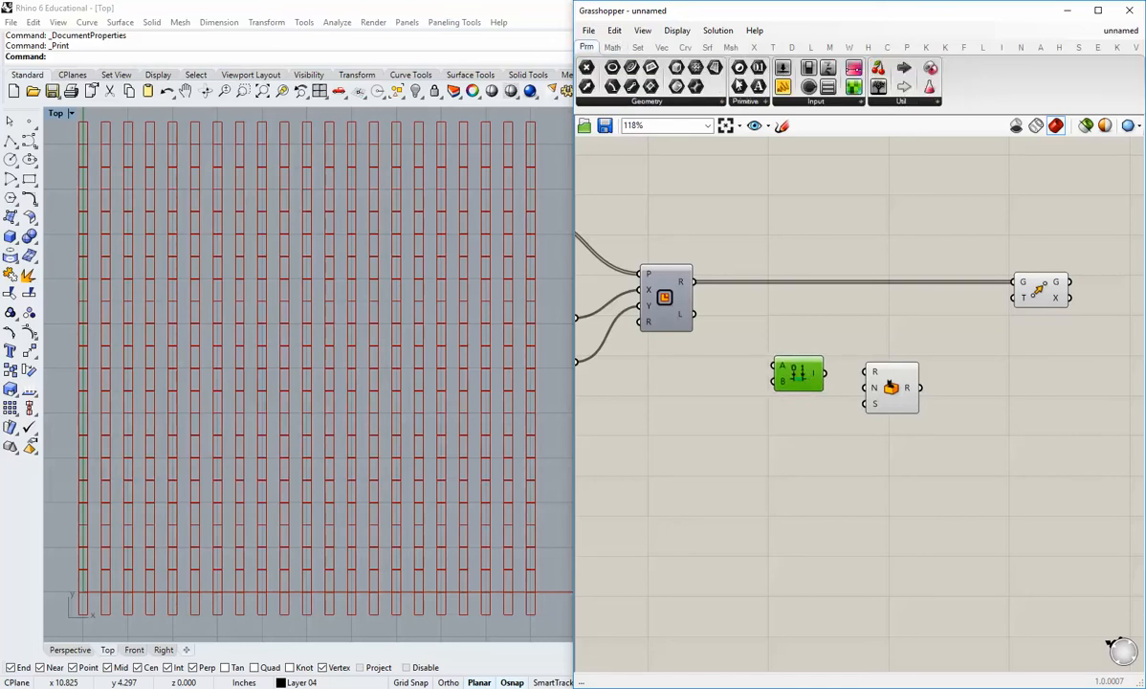
{"action": "left_click", "coordinate": [781, 72]}
{"action": "left_click", "coordinate": [669, 385]}
{"action": "left_click_drag", "start_coordinate": [657, 383], "coordinate": [649, 381]}
{"action": "left_click_drag", "start_coordinate": [735, 382], "coordinate": [754, 366]}
Step: Apply the expression -x to the start input (A) of the domain beside the Random component
{"action": "right_click", "coordinate": [782, 370]}
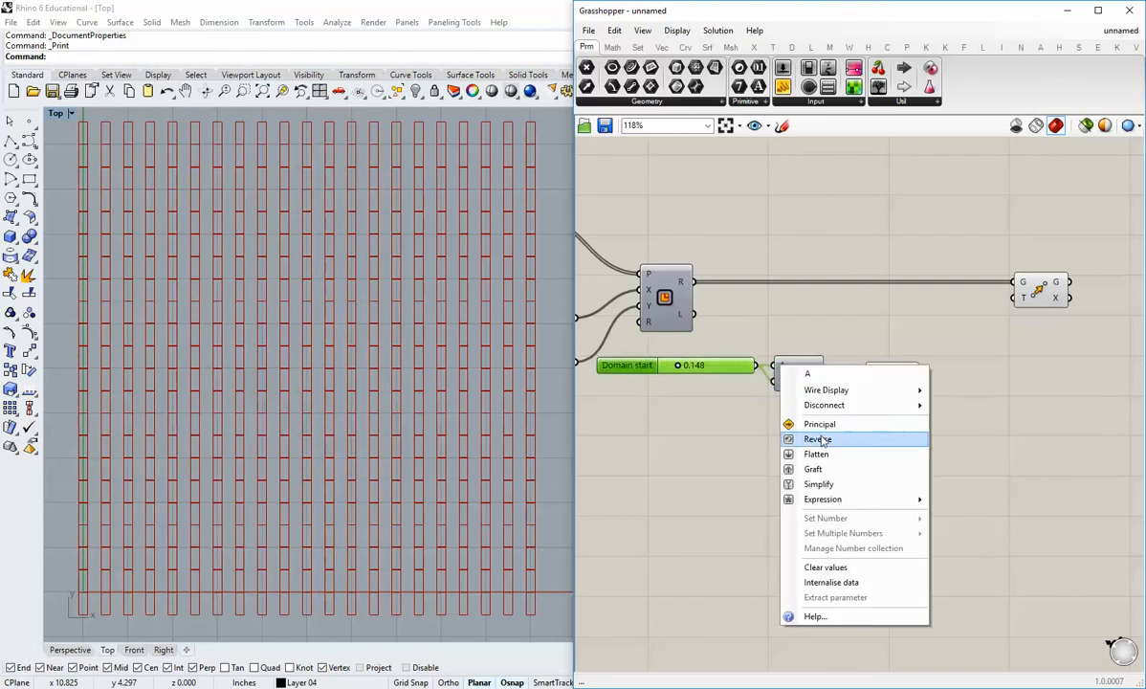
{"action": "mouse_move", "coordinate": [915, 498]}
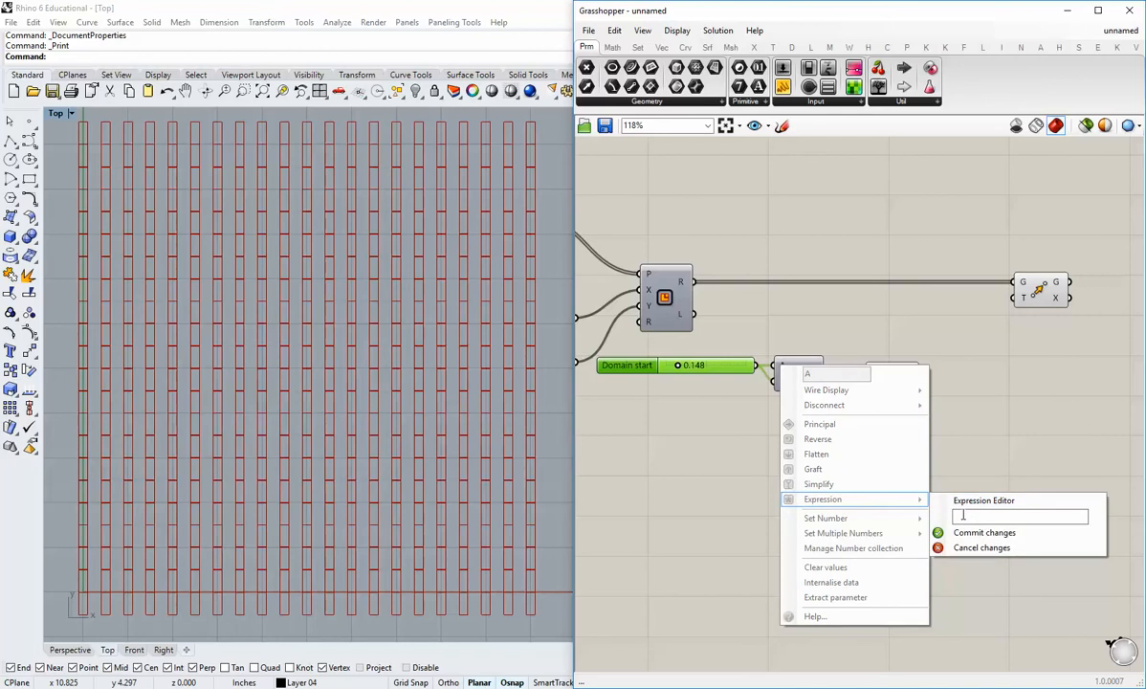
{"action": "type", "text": "-x"}
{"action": "left_click", "coordinate": [981, 532]}
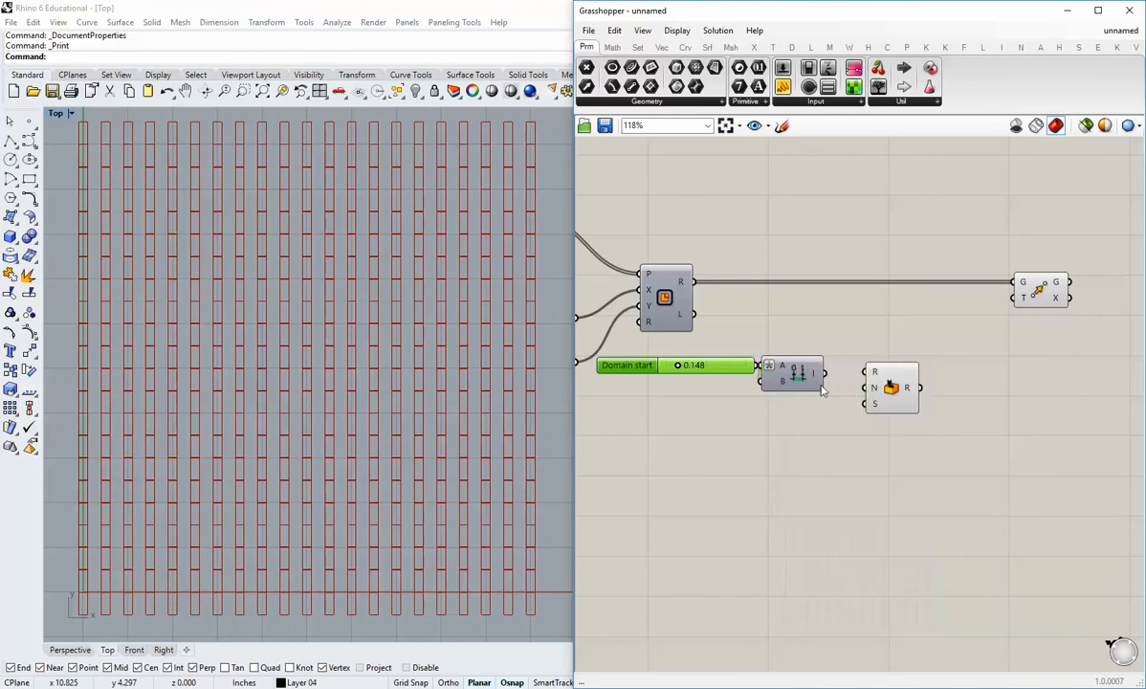
Step: Connect the new domain to the Random component's range input (R) and space the components farther apart
{"action": "left_click_drag", "start_coordinate": [818, 386], "coordinate": [906, 389]}
{"action": "left_click", "coordinate": [823, 421]}
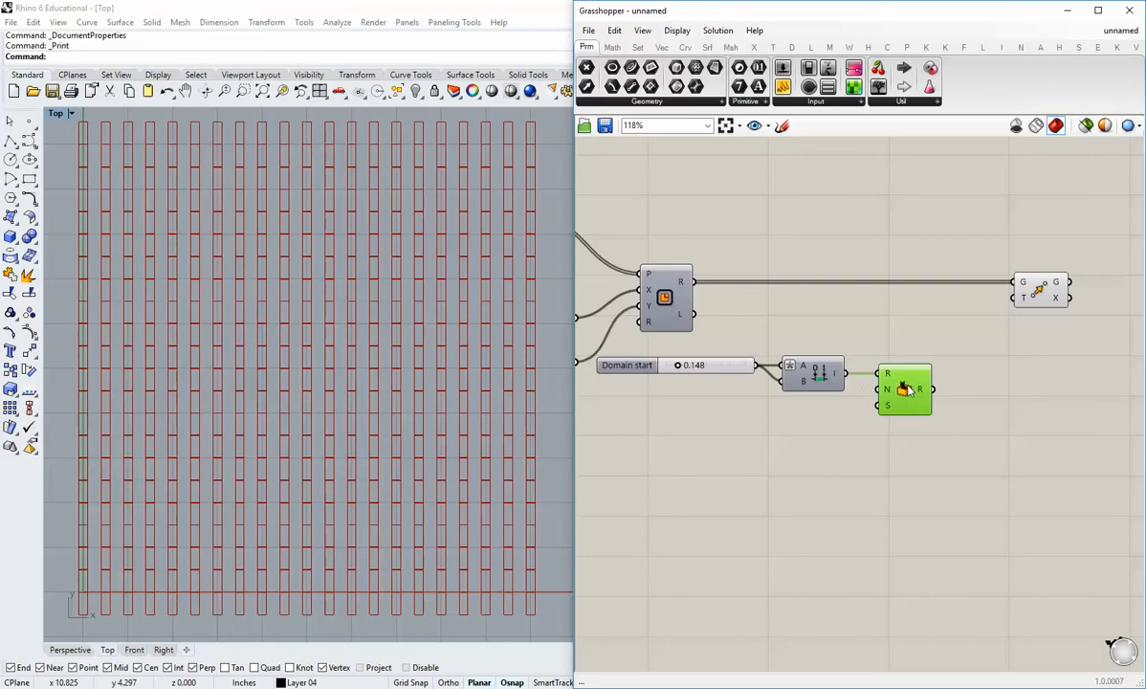
{"action": "mouse_move", "coordinate": [891, 378]}
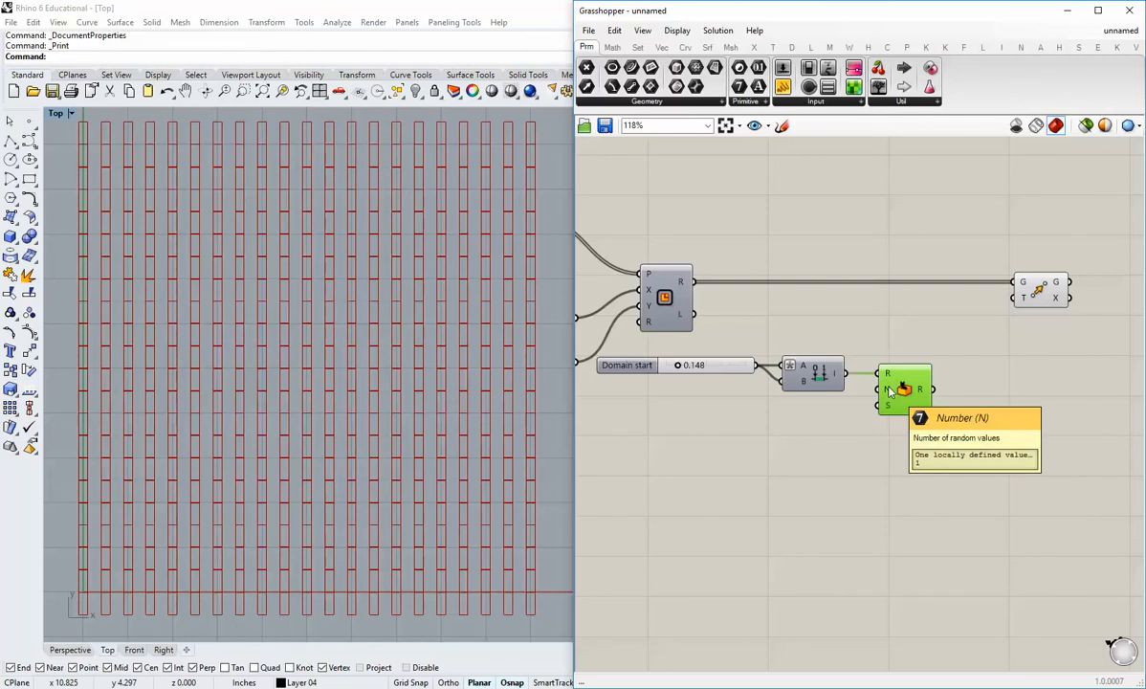
{"action": "left_click_drag", "start_coordinate": [902, 391], "coordinate": [920, 391]}
{"action": "left_click", "coordinate": [881, 427]}
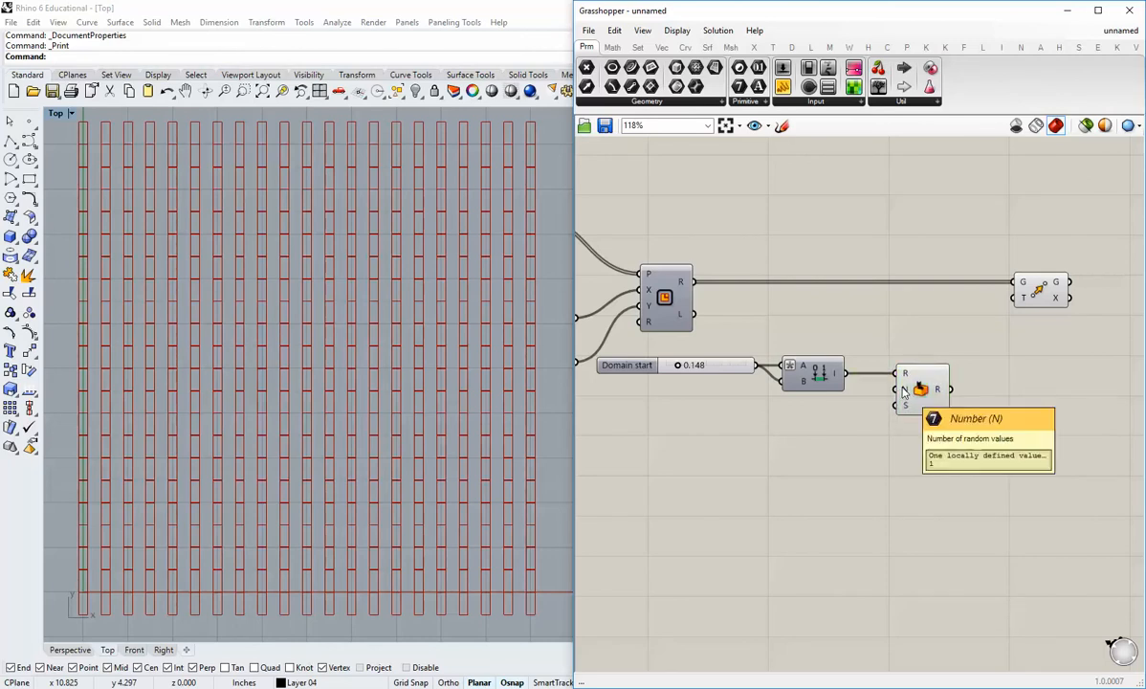
Step: Add a List Length component, feed it the rectangles, and connect its length output to the Random component's number input (N)
{"action": "left_click", "coordinate": [637, 47]}
{"action": "left_click", "coordinate": [618, 101]}
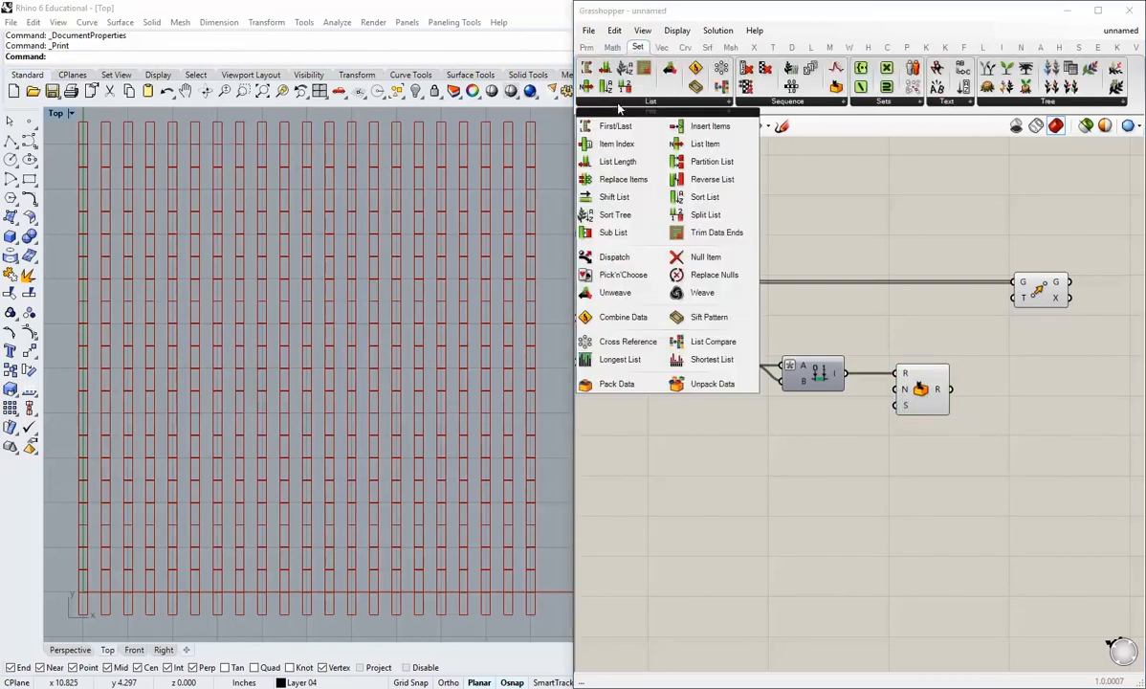
{"action": "left_click", "coordinate": [618, 161]}
{"action": "left_click", "coordinate": [795, 311]}
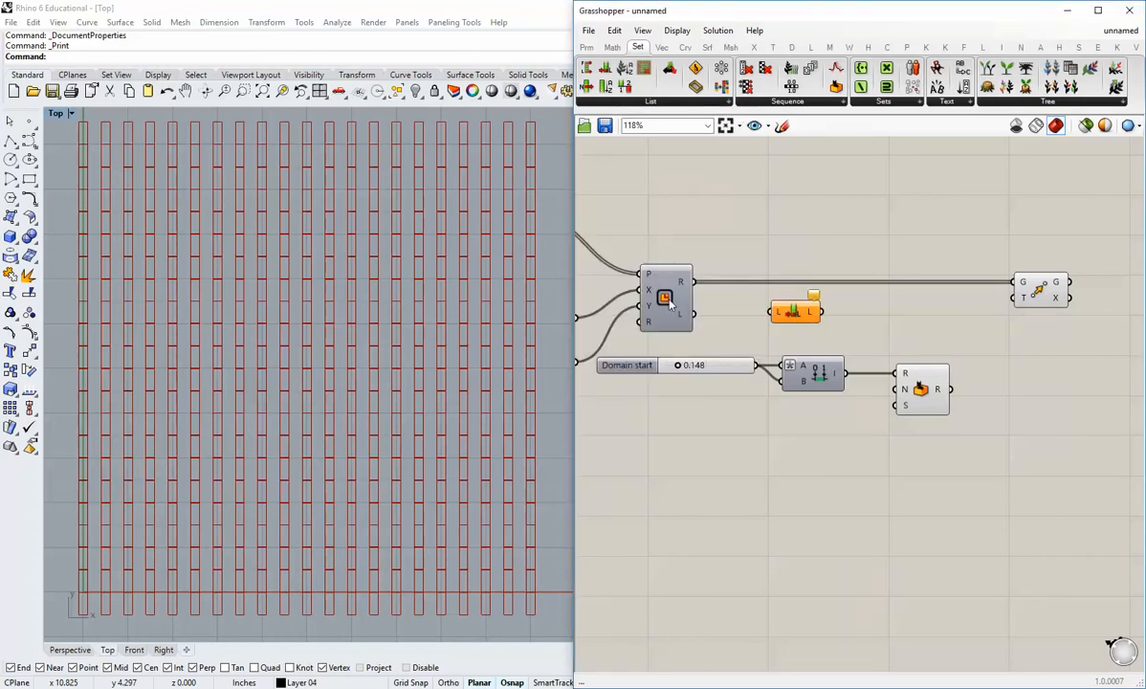
{"action": "left_click_drag", "start_coordinate": [695, 283], "coordinate": [898, 389]}
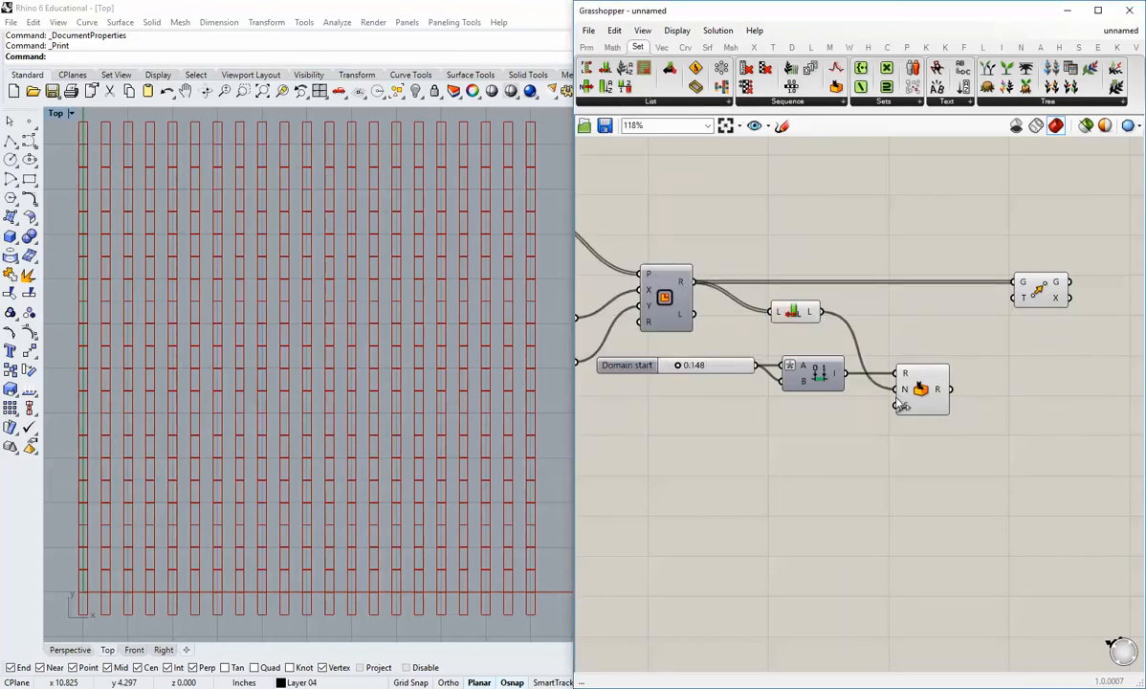
{"action": "mouse_move", "coordinate": [904, 392]}
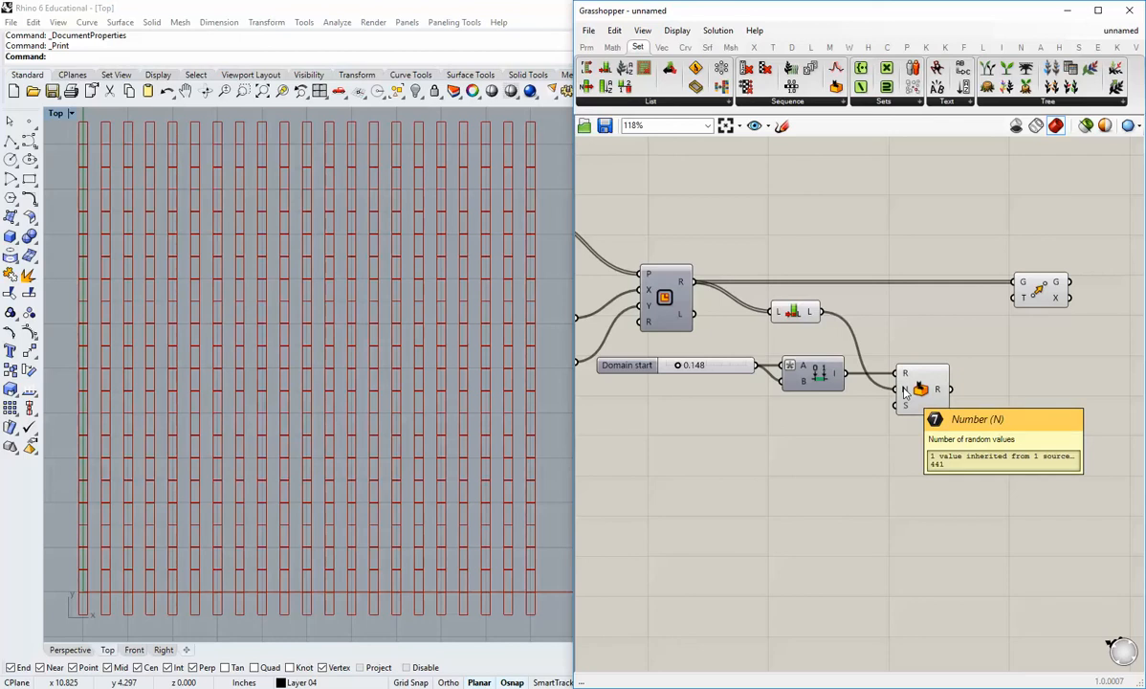
{"action": "mouse_move", "coordinate": [682, 284]}
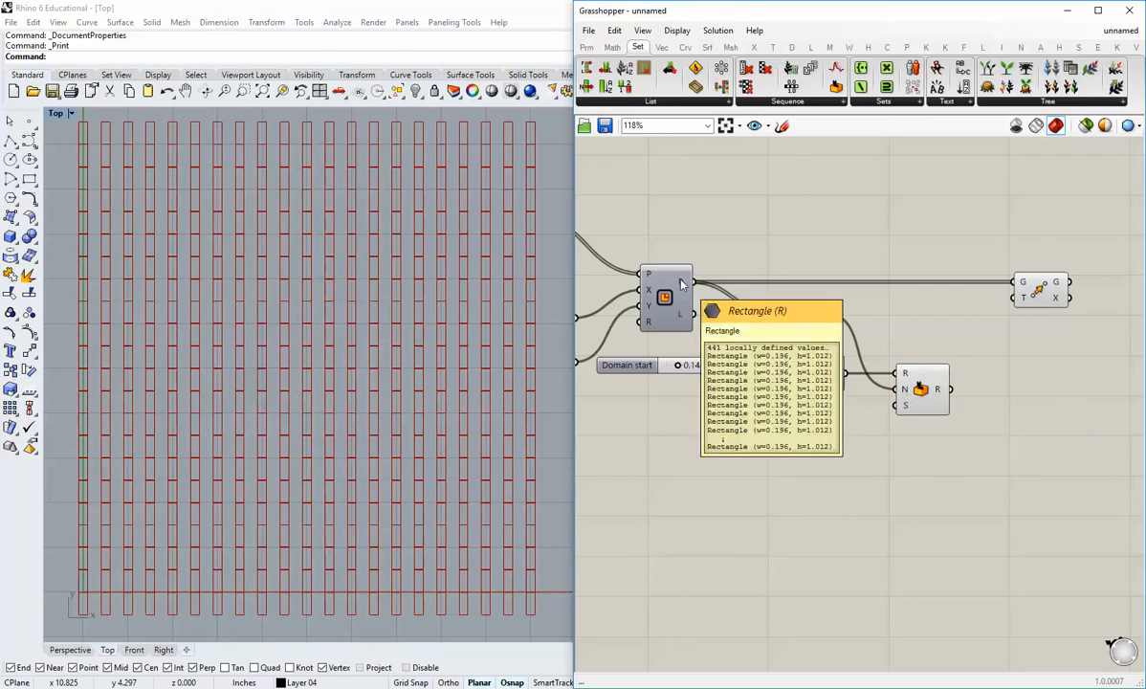
Step: Place a number slider below the Construct Domain component, near the Random component's seed input
{"action": "right_click_drag", "start_coordinate": [722, 345], "coordinate": [727, 348]}
{"action": "scroll", "coordinate": [726, 349], "scroll_direction": "down", "scroll_amount": 2}
{"action": "right_click_drag", "start_coordinate": [644, 323], "coordinate": [753, 346]}
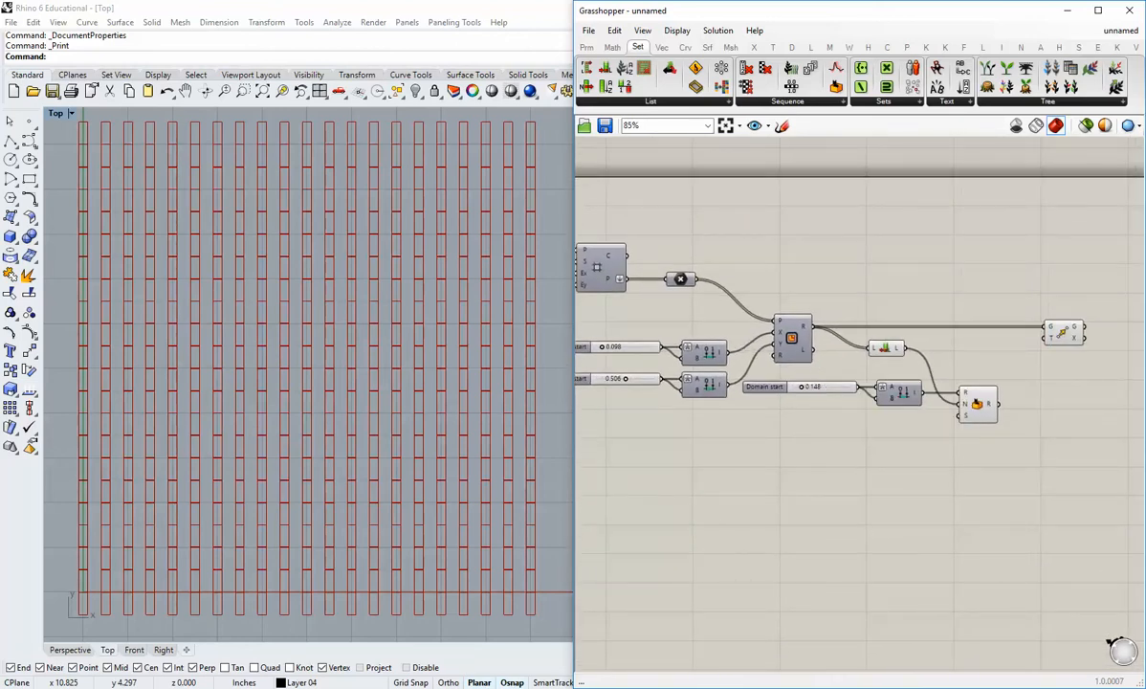
{"action": "right_click_drag", "start_coordinate": [976, 428], "coordinate": [949, 404]}
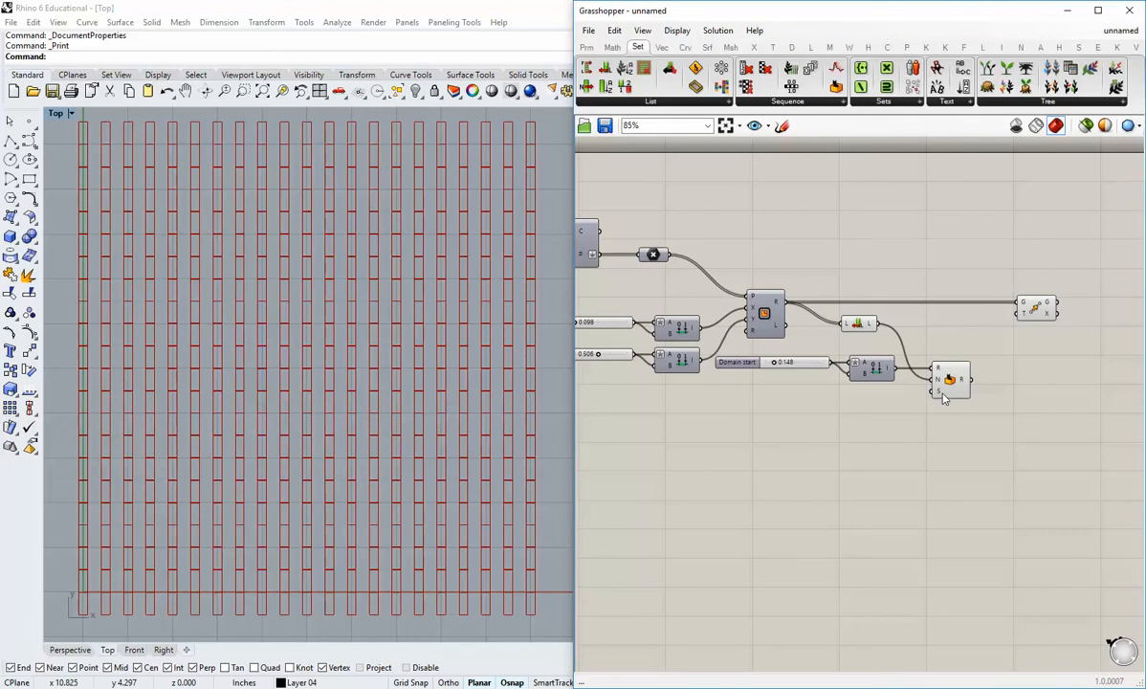
{"action": "left_click", "coordinate": [586, 46]}
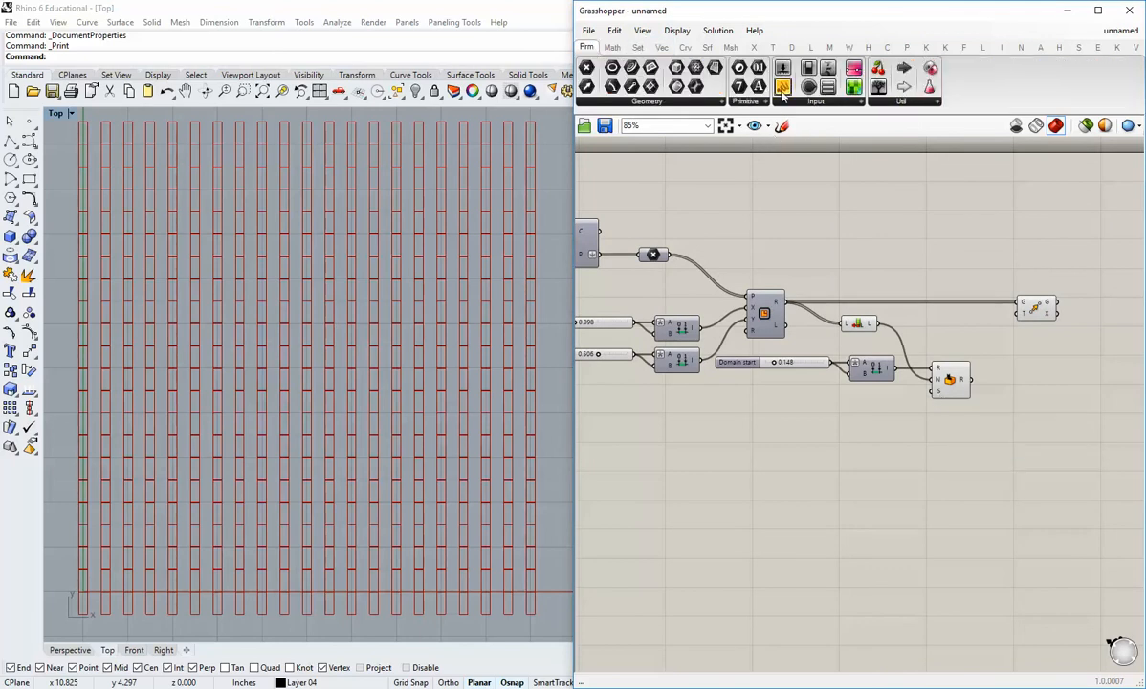
{"action": "left_click_drag", "start_coordinate": [782, 87], "coordinate": [818, 461]}
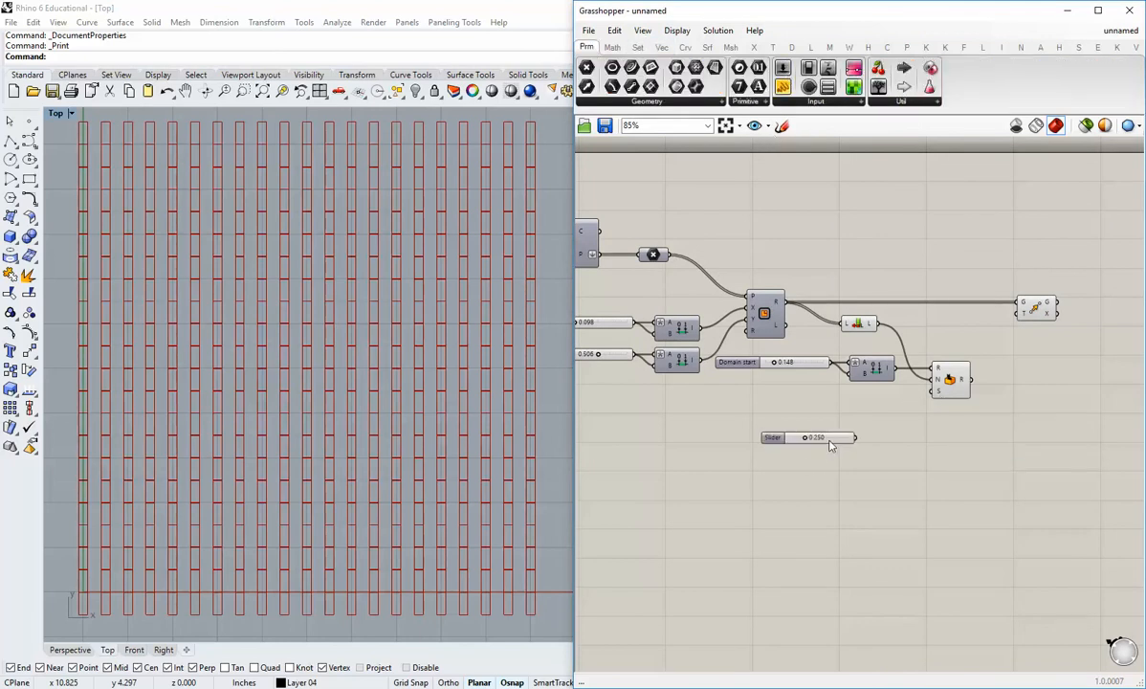
{"action": "scroll", "coordinate": [830, 442], "scroll_direction": "up", "scroll_amount": 3}
{"action": "right_click_drag", "start_coordinate": [830, 442], "coordinate": [796, 439]}
{"action": "left_click_drag", "start_coordinate": [796, 439], "coordinate": [886, 411]}
{"action": "right_click_drag", "start_coordinate": [875, 411], "coordinate": [731, 432]}
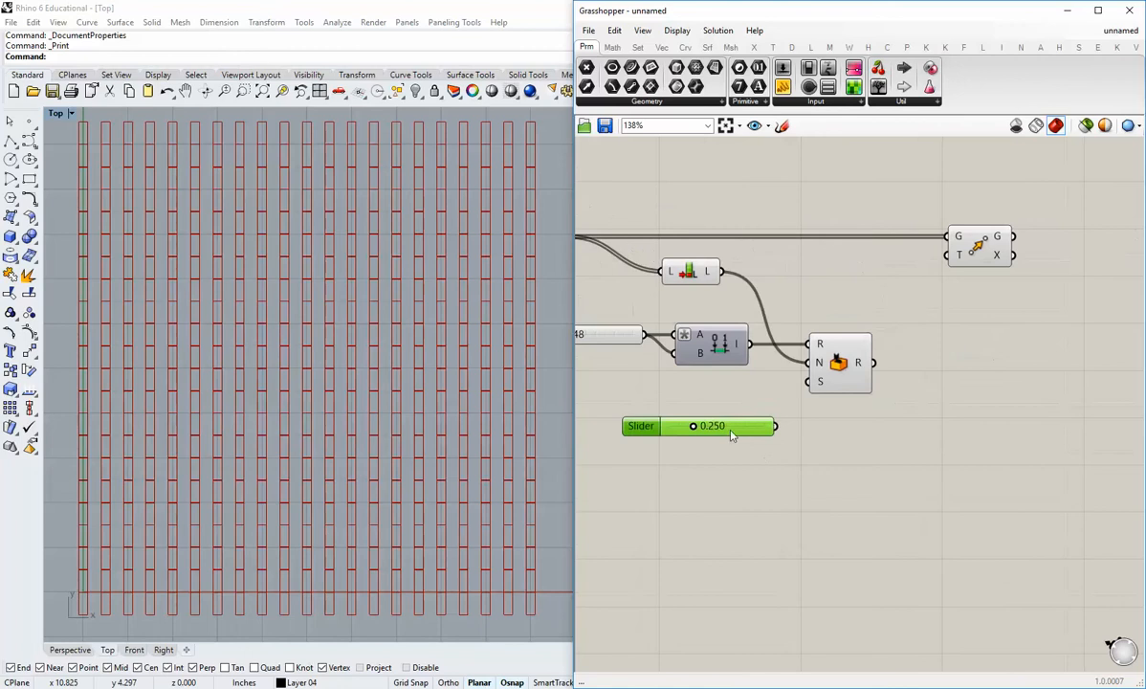
Step: Set the new slider to integer rounding with a maximum of 5 and connect it to the Random component's seed input (S)
{"action": "right_click", "coordinate": [724, 430]}
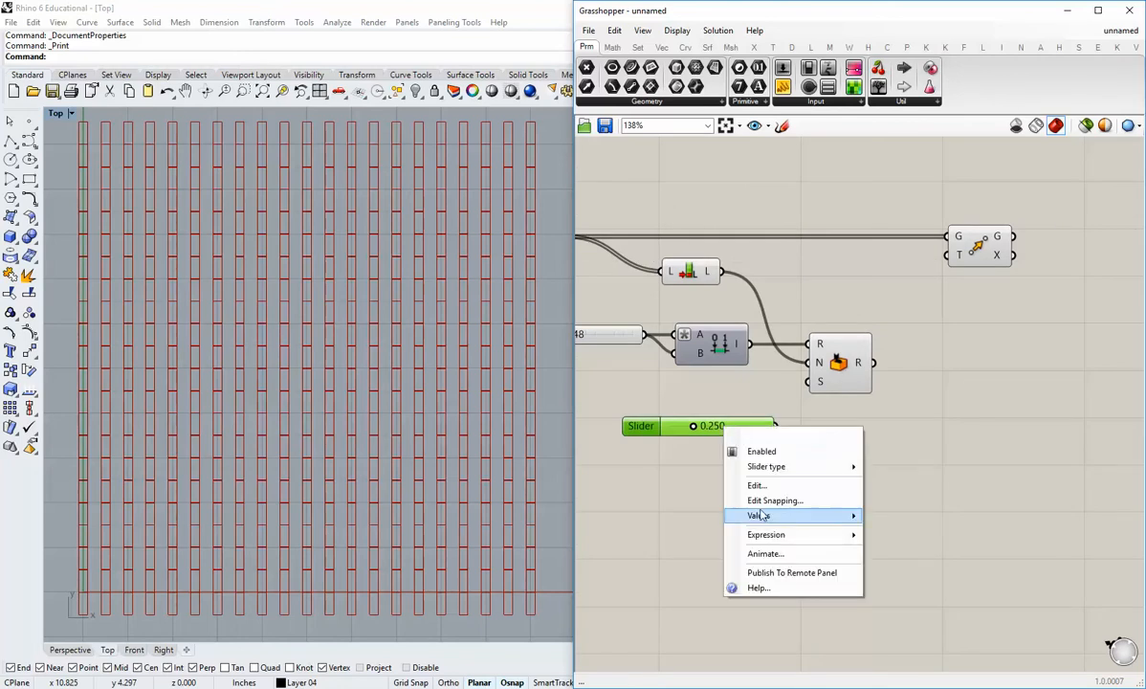
{"action": "mouse_move", "coordinate": [763, 518]}
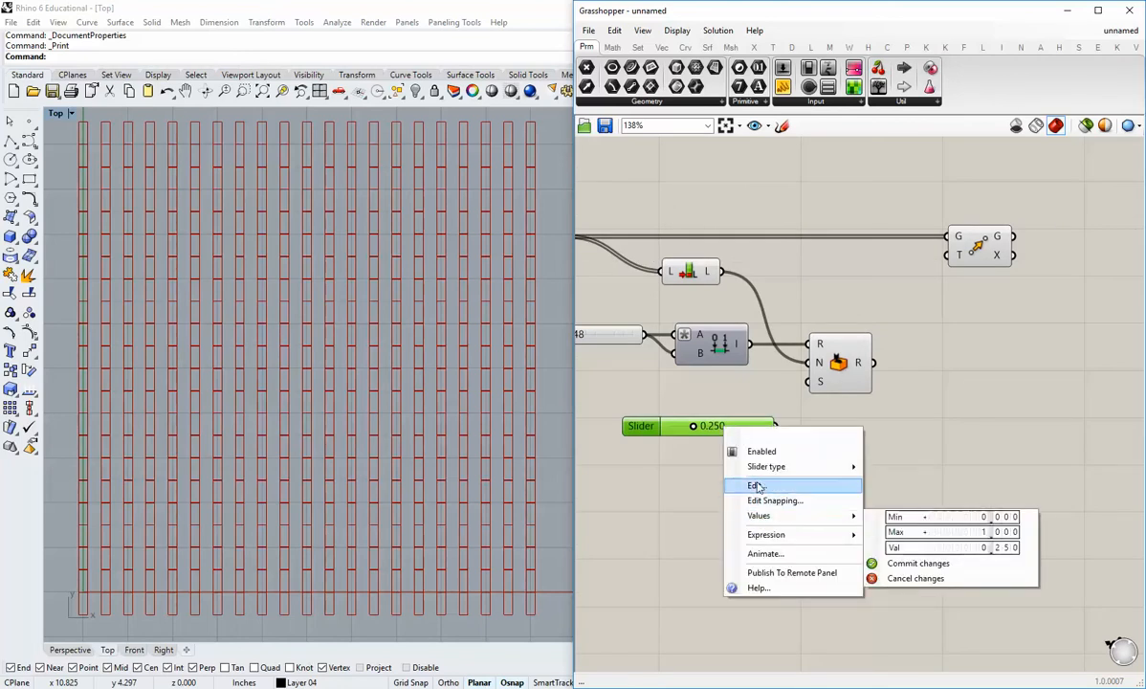
{"action": "left_click", "coordinate": [762, 487]}
{"action": "left_click_drag", "start_coordinate": [750, 350], "coordinate": [853, 356]}
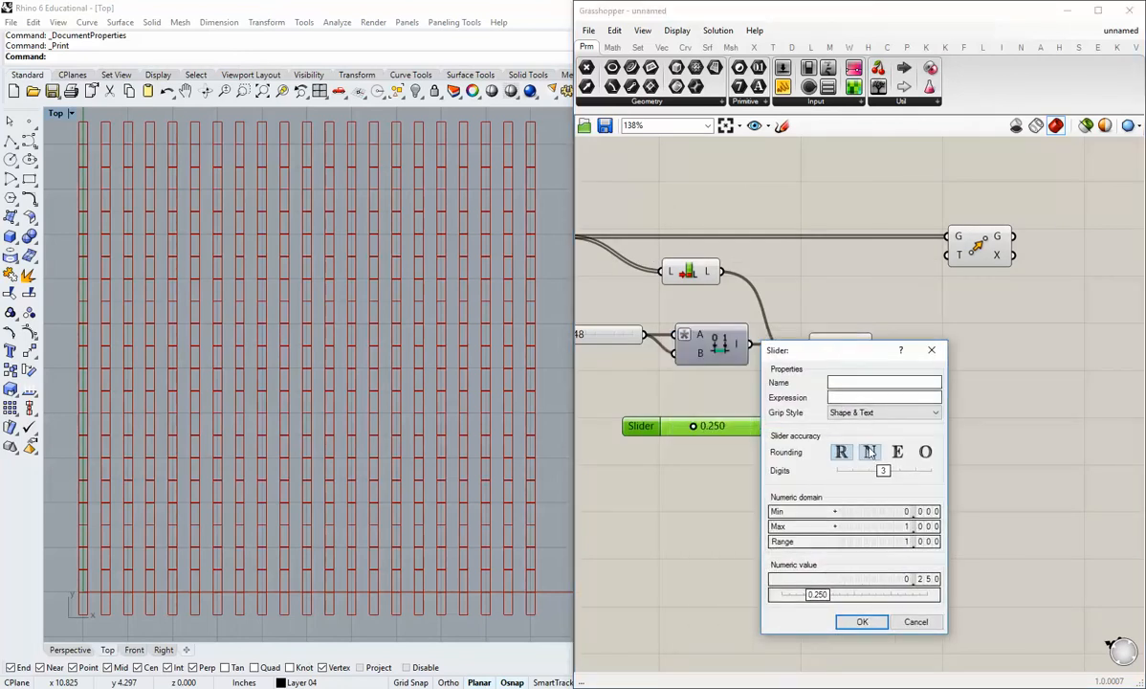
{"action": "left_click", "coordinate": [870, 453]}
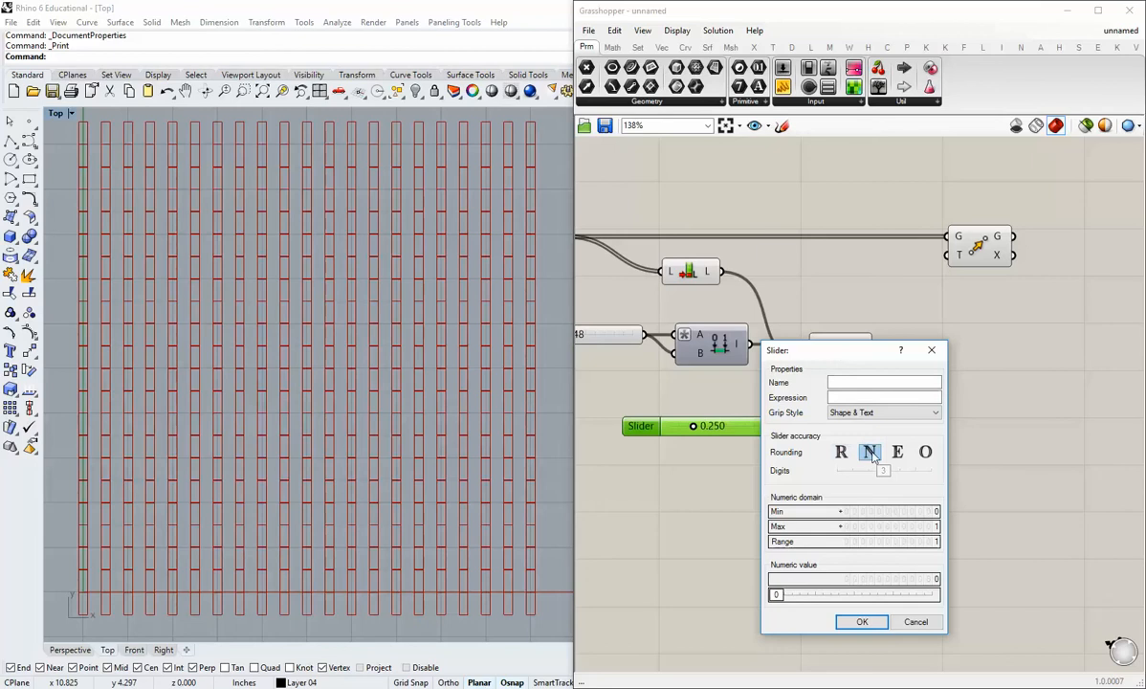
{"action": "double_click", "coordinate": [886, 529]}
{"action": "type", "text": "5"}
{"action": "key", "text": "Return"}
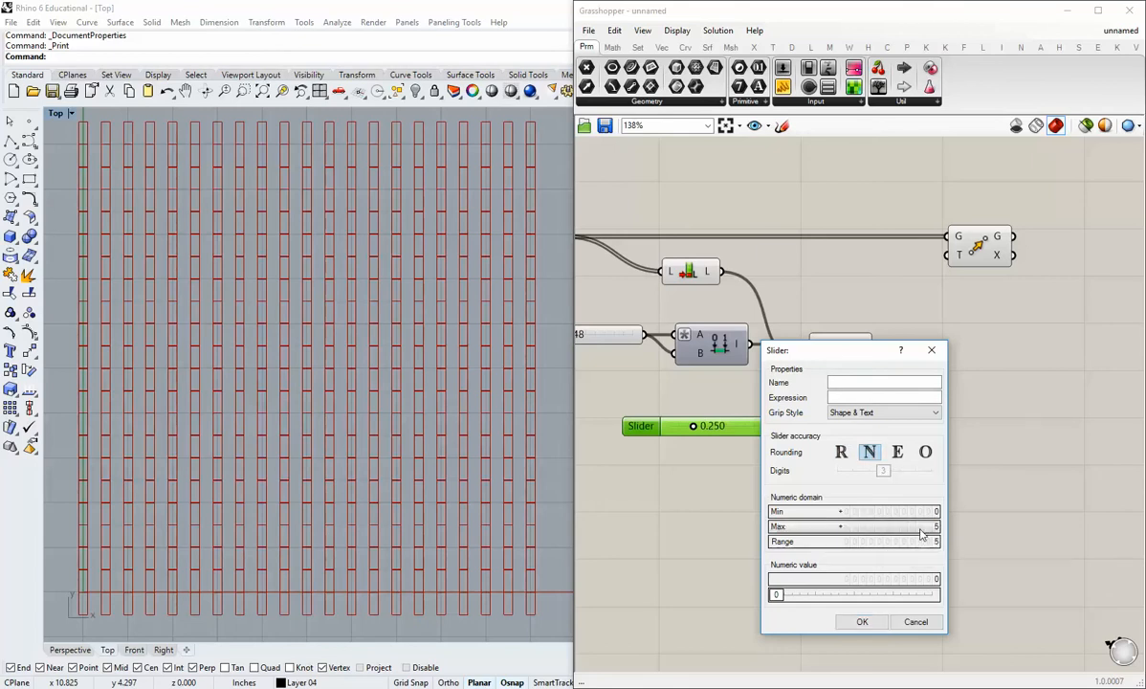
{"action": "left_click", "coordinate": [862, 622]}
{"action": "mouse_move", "coordinate": [778, 426]}
{"action": "left_mouse_down"}
{"action": "mouse_move", "coordinate": [809, 382]}
{"action": "mouse_move", "coordinate": [771, 417]}
{"action": "left_mouse_up"}
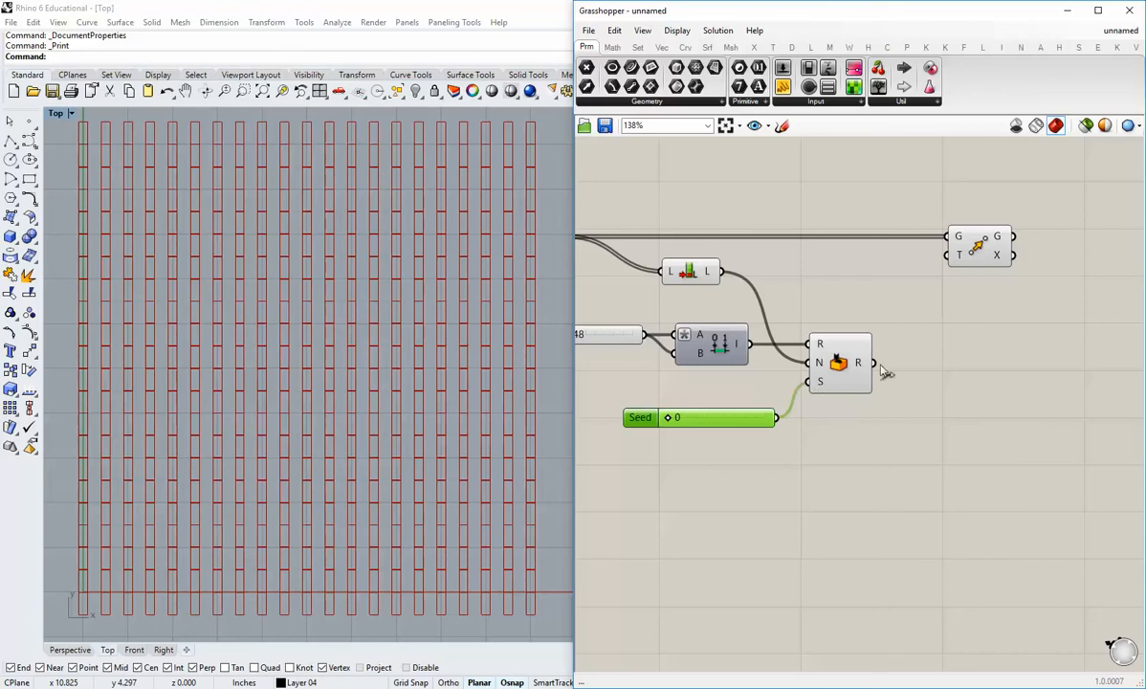
Step: Add a Unit X vector driven by the Random output and connect it to the Move component's translation input (T)
{"action": "right_click_drag", "start_coordinate": [912, 307], "coordinate": [845, 408]}
{"action": "left_click_drag", "start_coordinate": [918, 352], "coordinate": [994, 352]}
{"action": "left_click", "coordinate": [942, 420]}
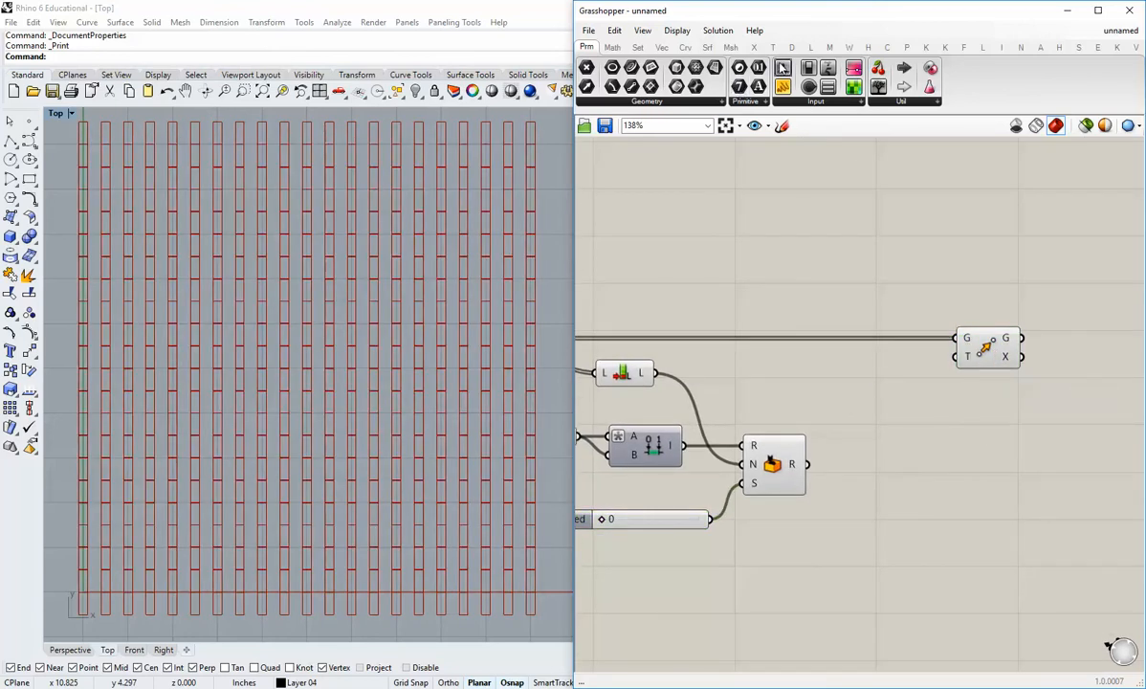
{"action": "double_click", "coordinate": [872, 411]}
{"action": "type", "text": "x"}
{"action": "left_click", "coordinate": [864, 392]}
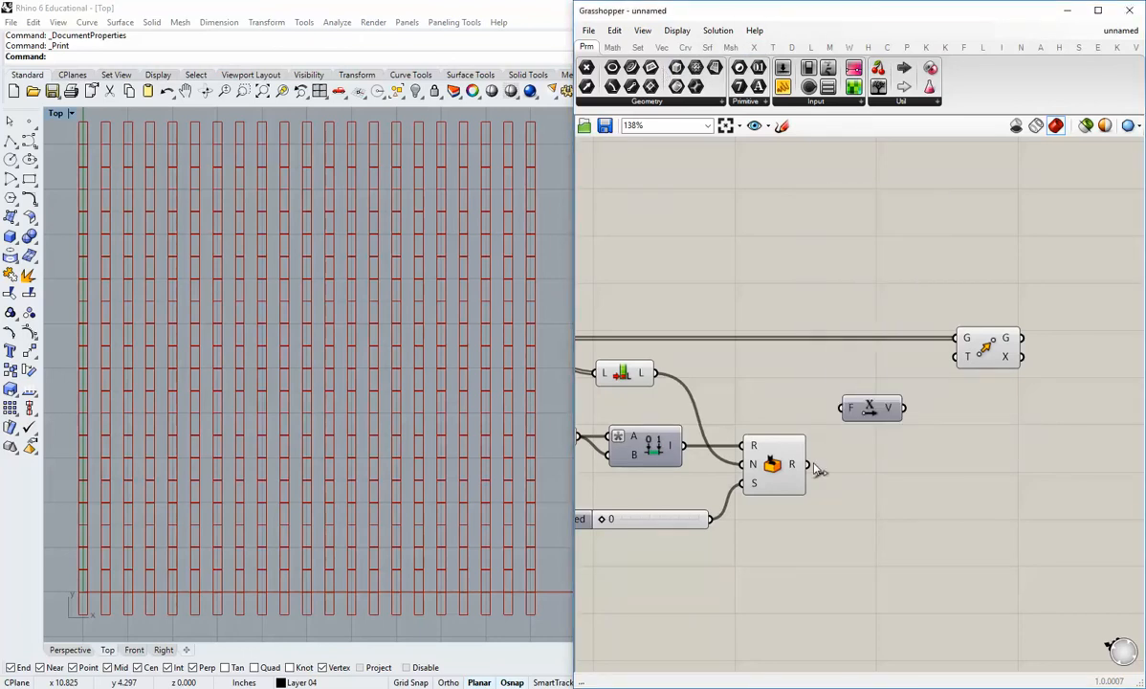
{"action": "left_click_drag", "start_coordinate": [812, 465], "coordinate": [957, 356]}
Step: Set the random domain slider to 0.285 and the seed slider to 4
{"action": "scroll", "coordinate": [871, 425], "scroll_direction": "down", "scroll_amount": 3}
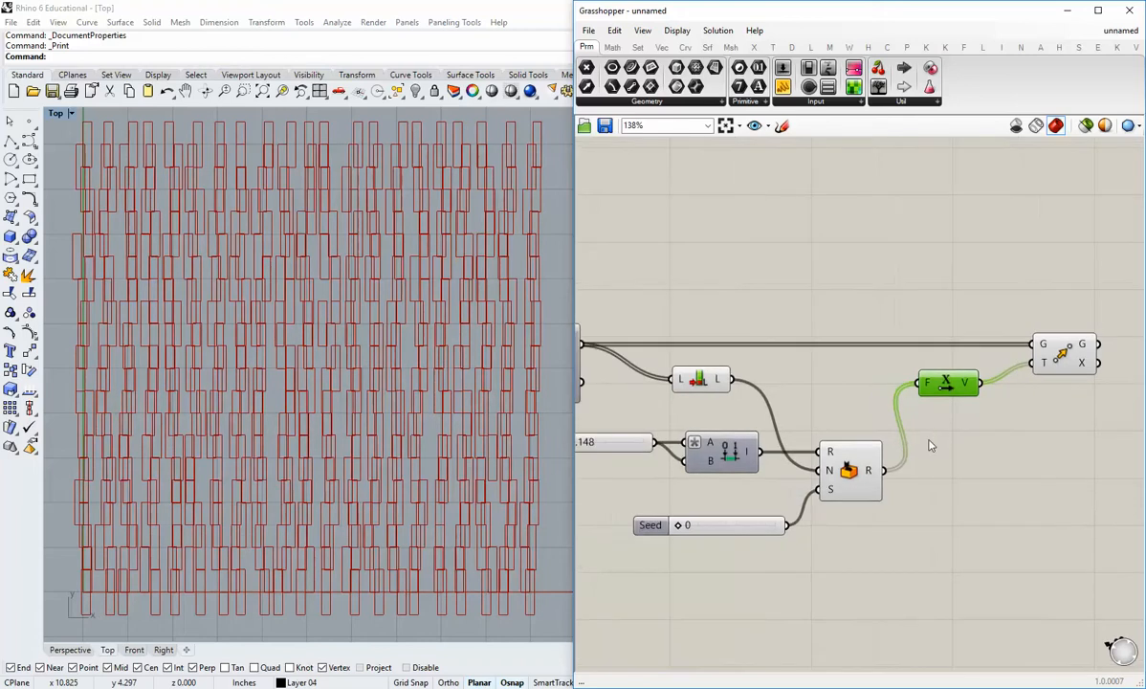
{"action": "scroll", "coordinate": [759, 481], "scroll_direction": "up", "scroll_amount": 2}
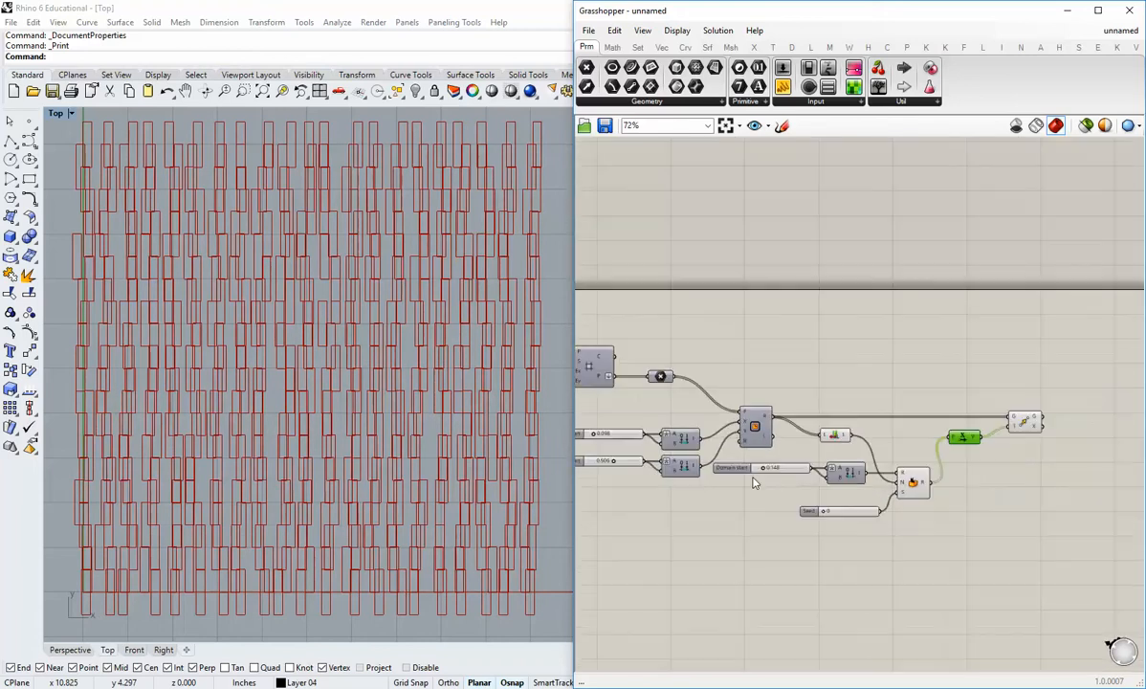
{"action": "scroll", "coordinate": [802, 476], "scroll_direction": "up", "scroll_amount": 2}
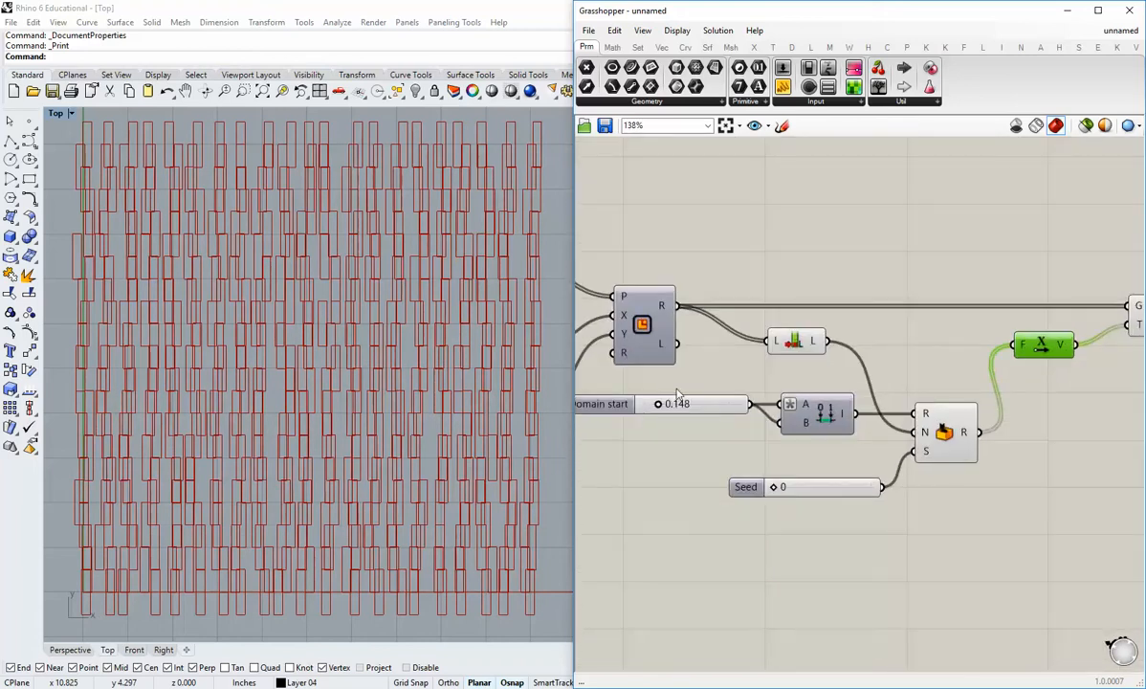
{"action": "left_click_drag", "start_coordinate": [660, 404], "coordinate": [678, 428]}
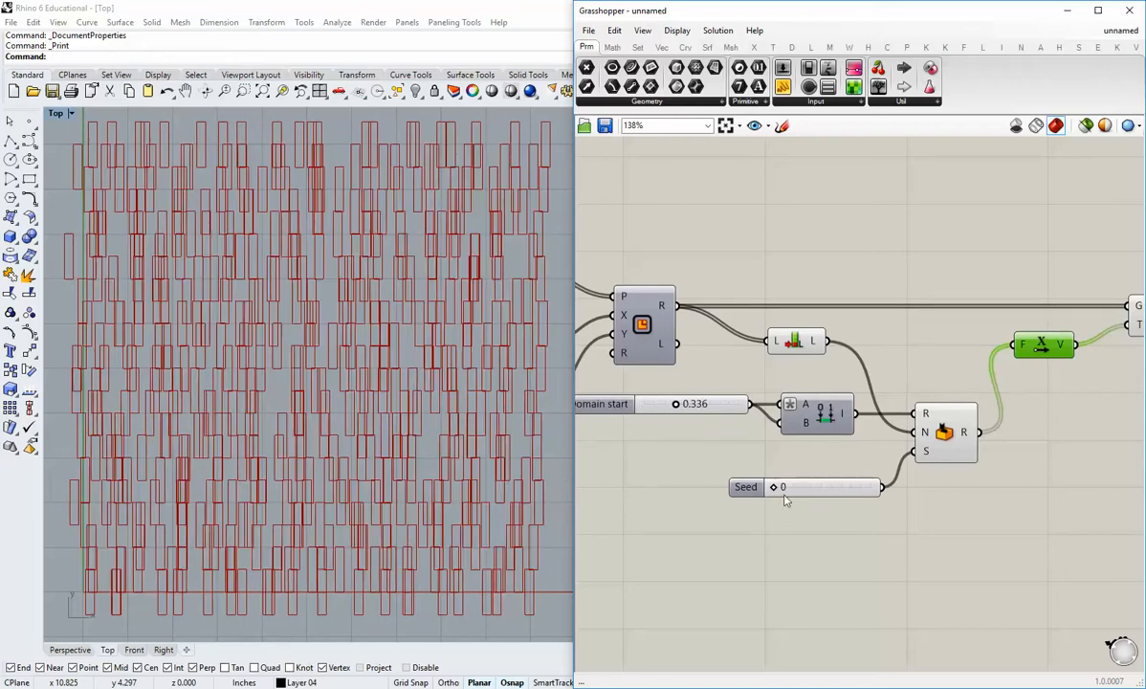
{"action": "left_click_drag", "start_coordinate": [777, 490], "coordinate": [845, 510]}
{"action": "mouse_move", "coordinate": [681, 409]}
{"action": "left_mouse_down"}
{"action": "mouse_move", "coordinate": [661, 408]}
{"action": "mouse_move", "coordinate": [683, 412]}
{"action": "mouse_move", "coordinate": [673, 429]}
{"action": "left_mouse_up"}
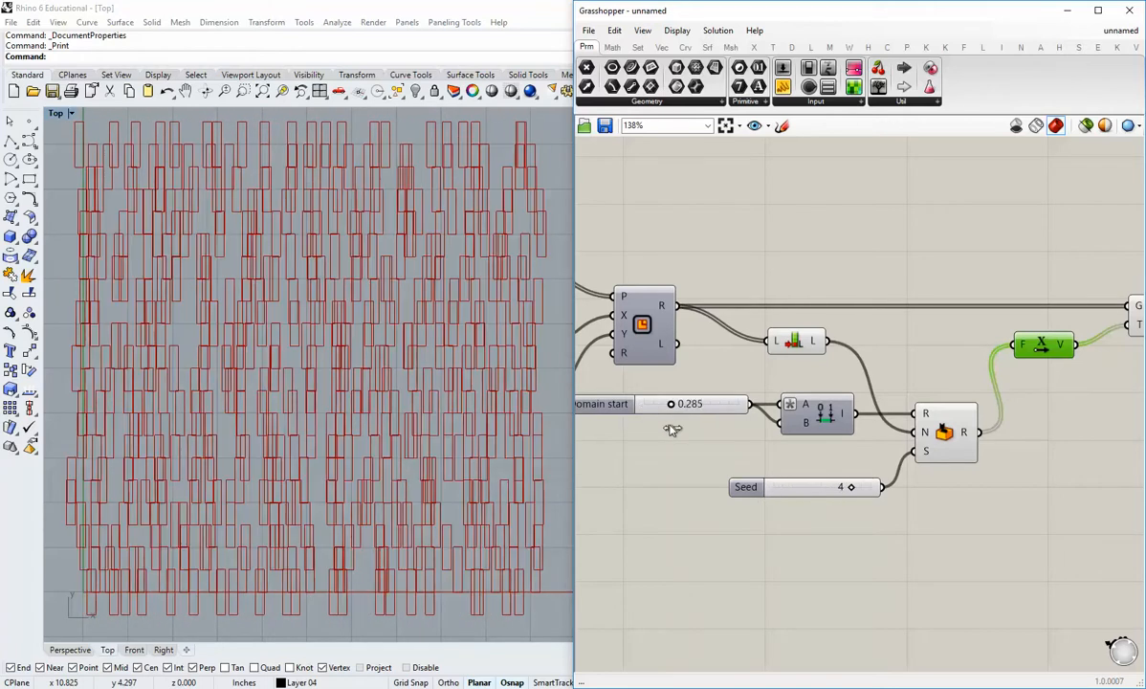
{"action": "left_click", "coordinate": [653, 467]}
Step: Line up the Unit X component with the Move component's translation input
{"action": "right_click_drag", "start_coordinate": [884, 489], "coordinate": [853, 518]}
{"action": "scroll", "coordinate": [854, 517], "scroll_direction": "down", "scroll_amount": 2}
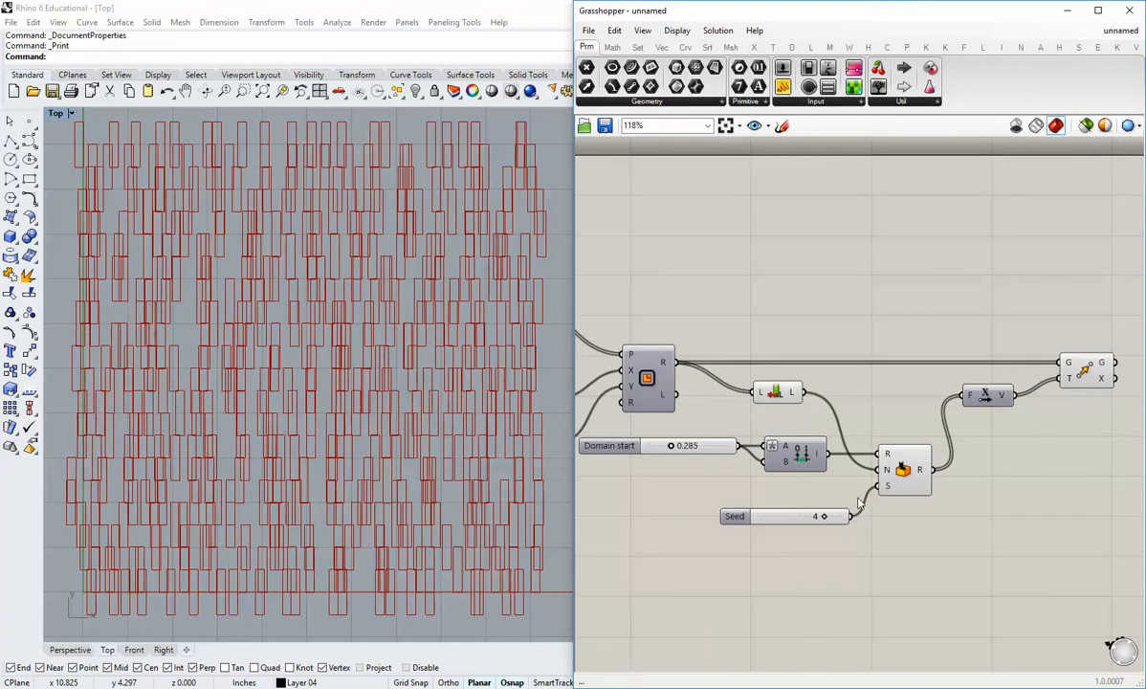
{"action": "scroll", "coordinate": [897, 485], "scroll_direction": "down", "scroll_amount": 3}
{"action": "right_click_drag", "start_coordinate": [954, 526], "coordinate": [848, 439]}
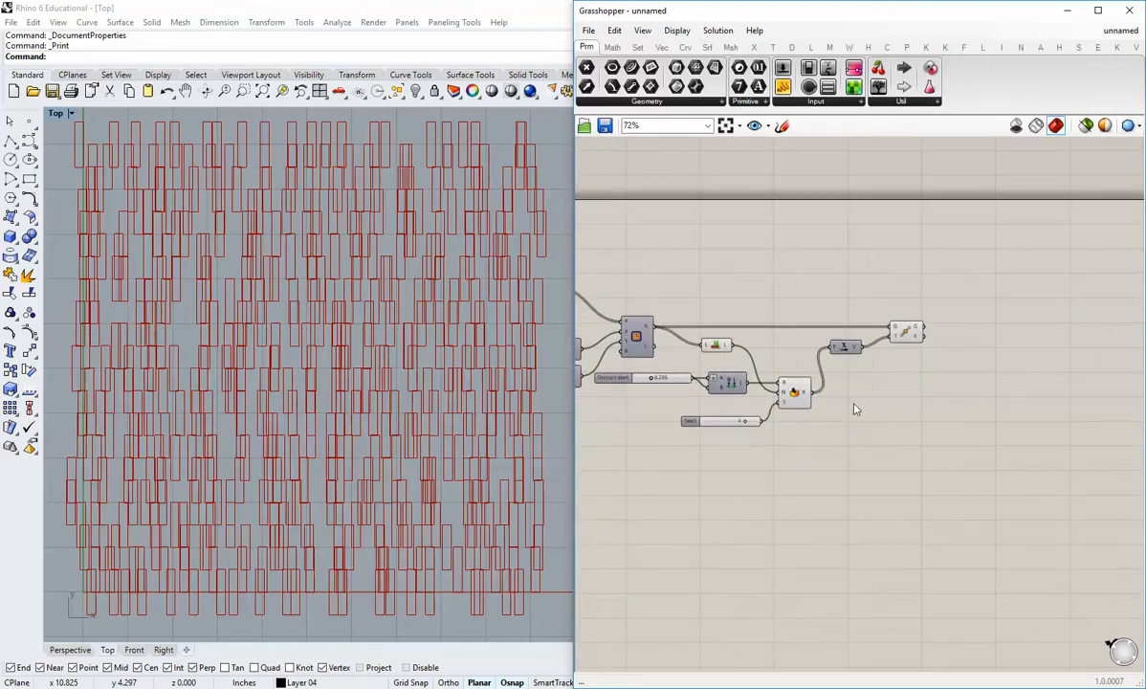
{"action": "scroll", "coordinate": [906, 341], "scroll_direction": "up", "scroll_amount": 1}
{"action": "left_click", "coordinate": [911, 332]}
{"action": "left_click", "coordinate": [916, 363]}
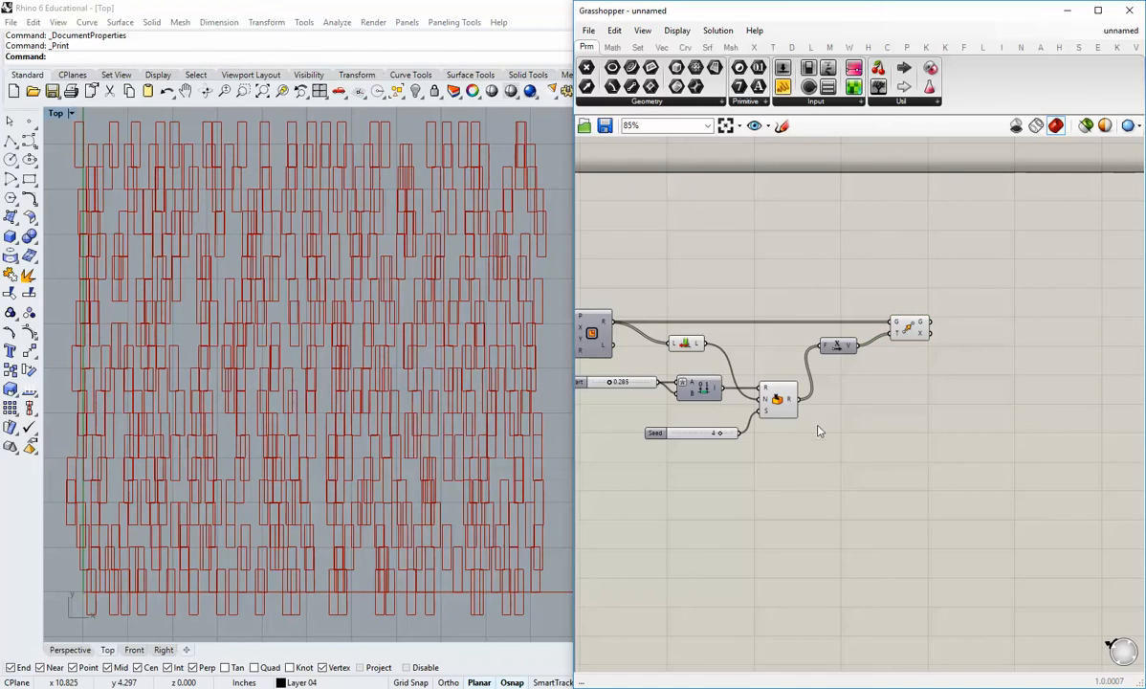
{"action": "right_click_drag", "start_coordinate": [873, 468], "coordinate": [895, 450]}
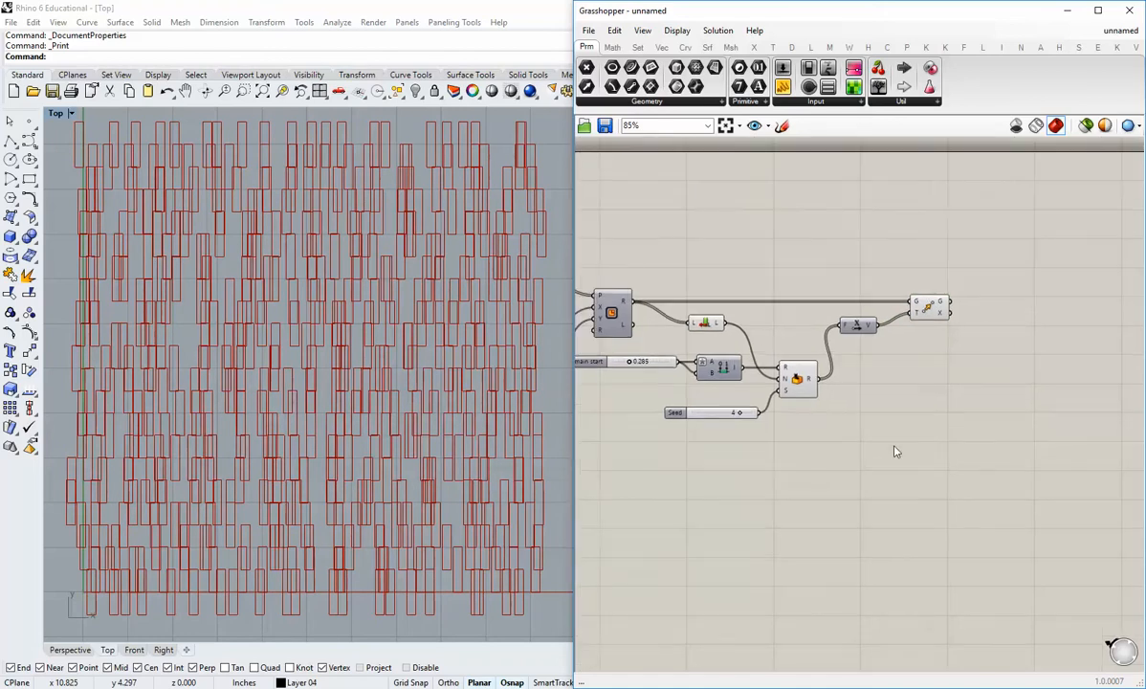
{"action": "left_click", "coordinate": [859, 324]}
{"action": "left_click_drag", "start_coordinate": [859, 324], "coordinate": [865, 314]}
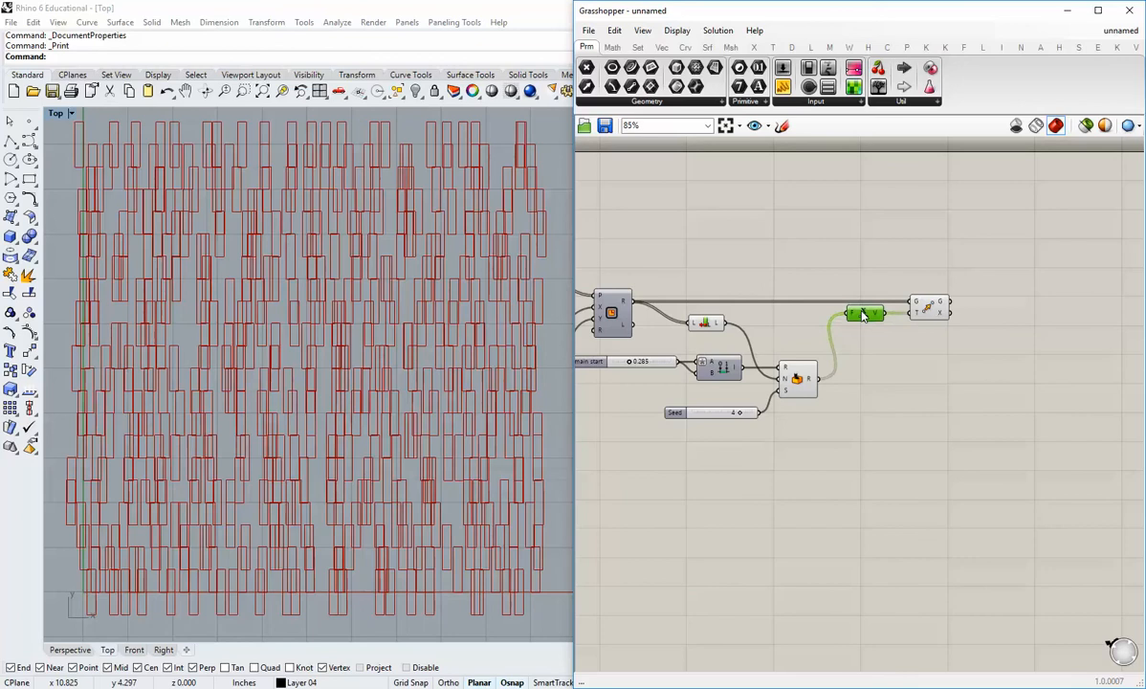
{"action": "left_click", "coordinate": [842, 416]}
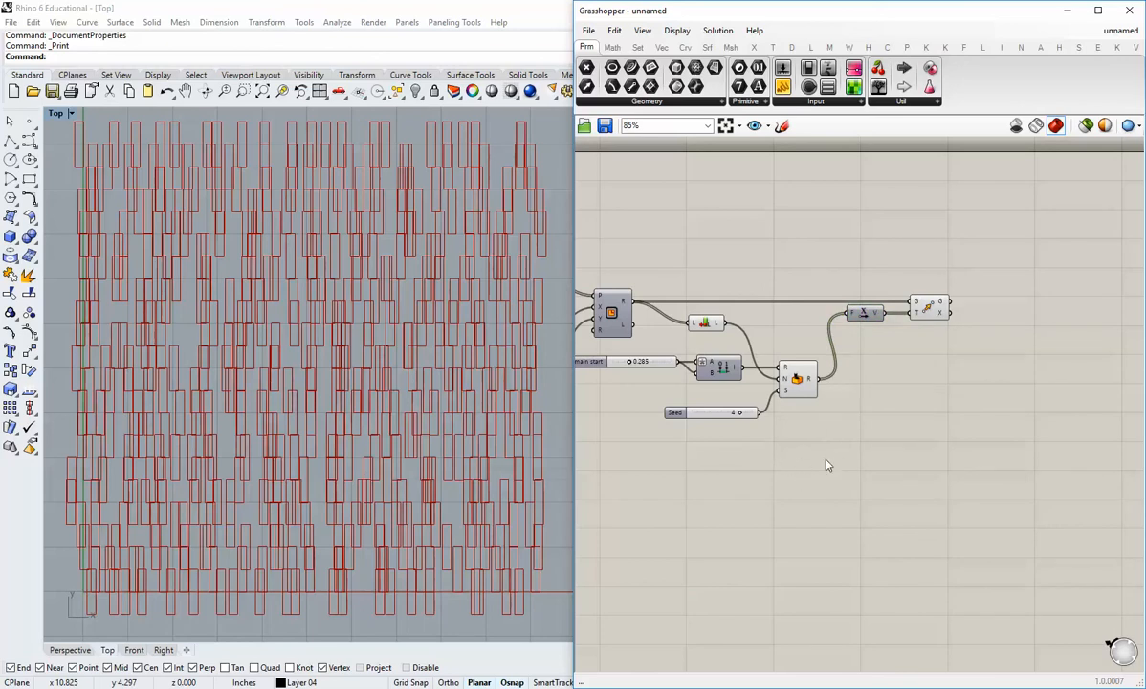
Step: Duplicate the List Length, Construct Domain and Random components with their two sliders, and place the copy below the originals
{"action": "left_click_drag", "start_coordinate": [811, 452], "coordinate": [651, 289]}
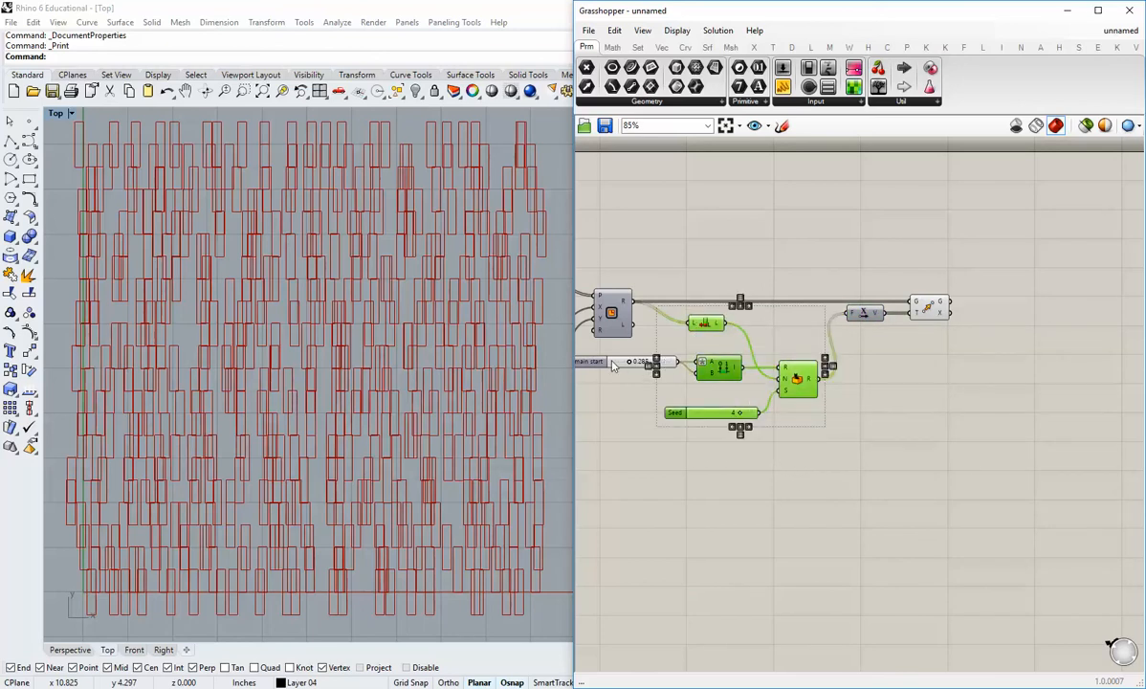
{"action": "left_click", "coordinate": [613, 363], "text": "shift"}
{"action": "key", "text": "ctrl+c"}
{"action": "key", "text": "ctrl+v"}
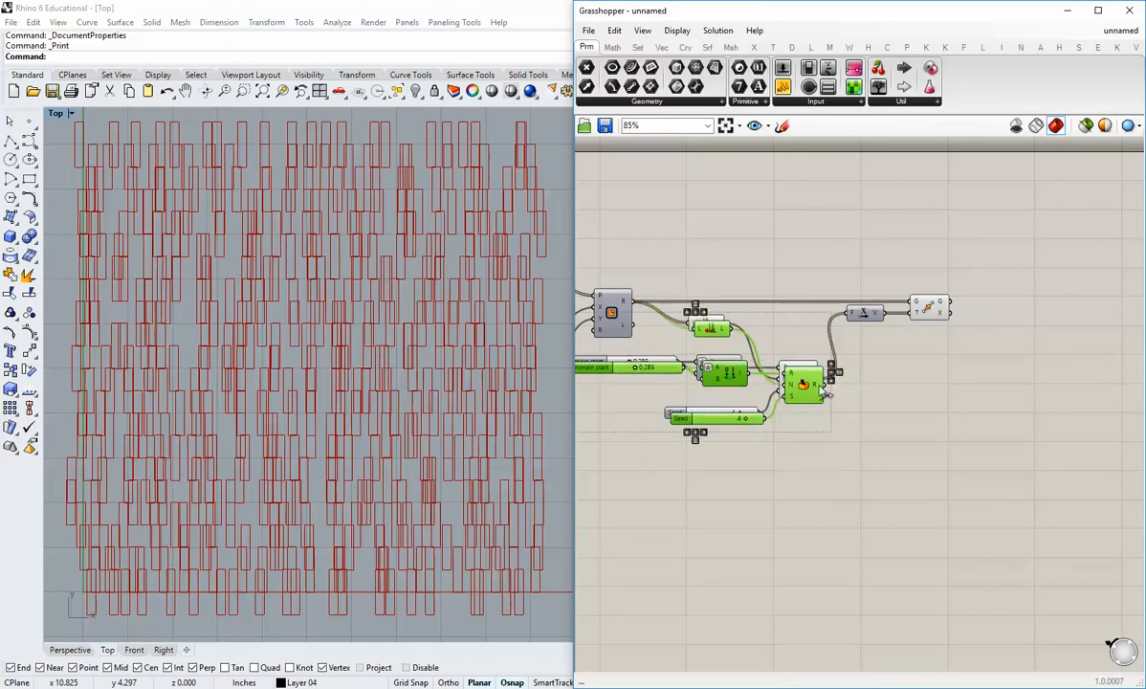
{"action": "left_click_drag", "start_coordinate": [820, 387], "coordinate": [916, 544]}
{"action": "left_click", "coordinate": [1051, 524]}
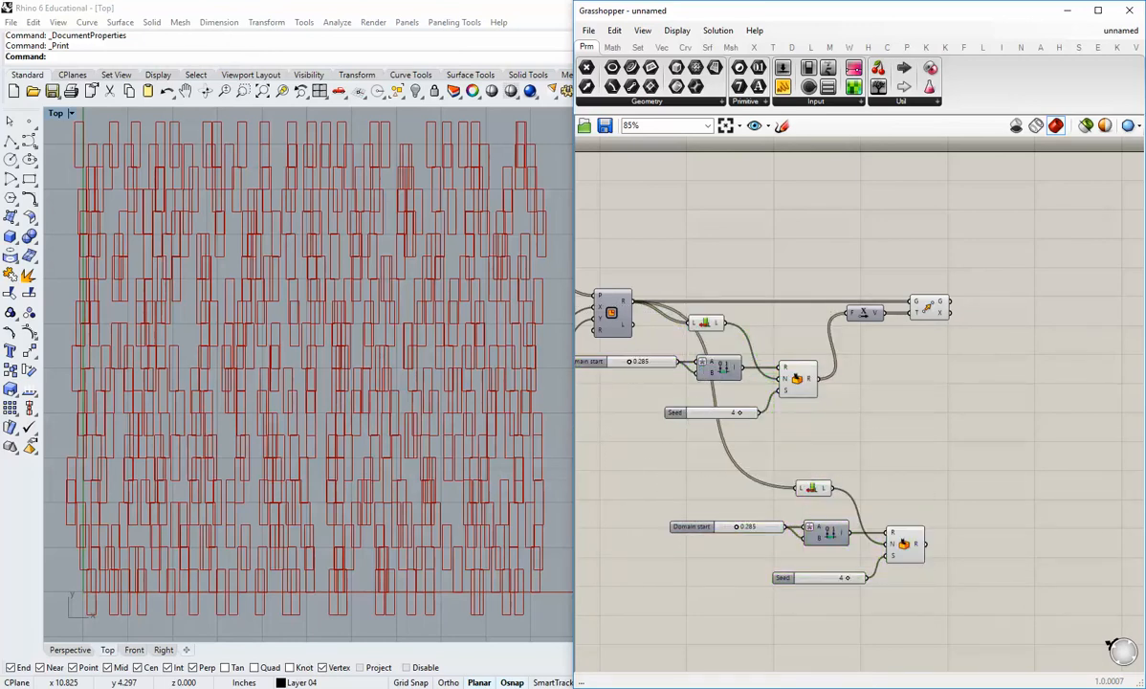
Step: Add a Rotate component beyond the Move component and connect the moved geometry to its geometry input (G)
{"action": "right_click_drag", "start_coordinate": [966, 433], "coordinate": [866, 416]}
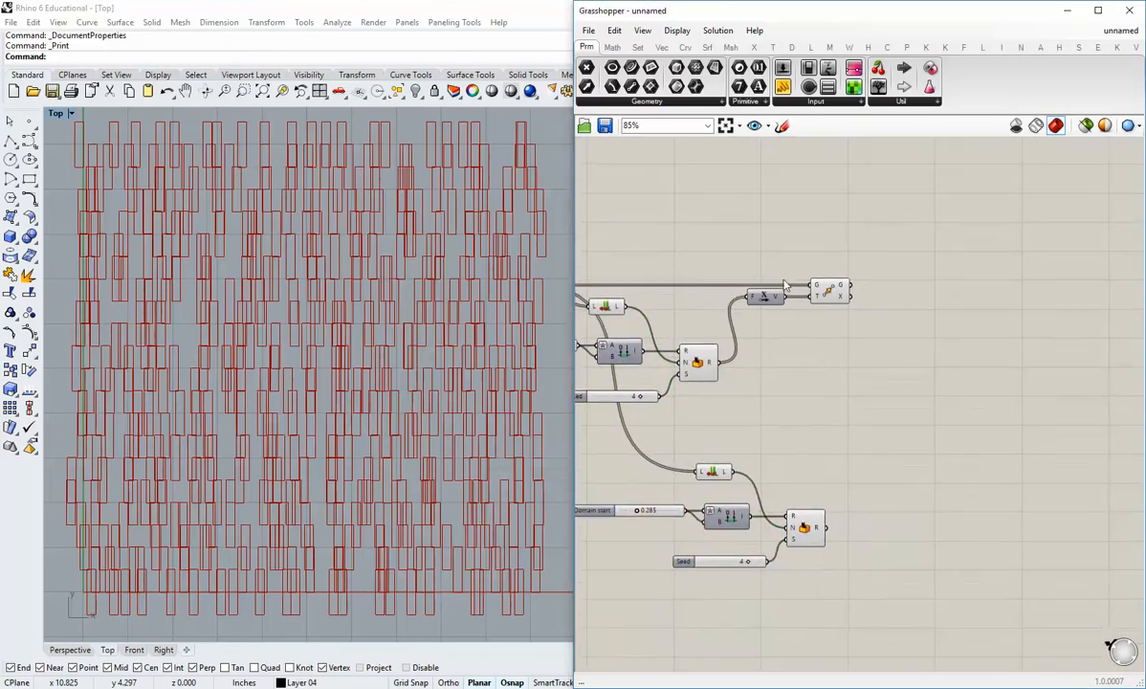
{"action": "left_click", "coordinate": [772, 49]}
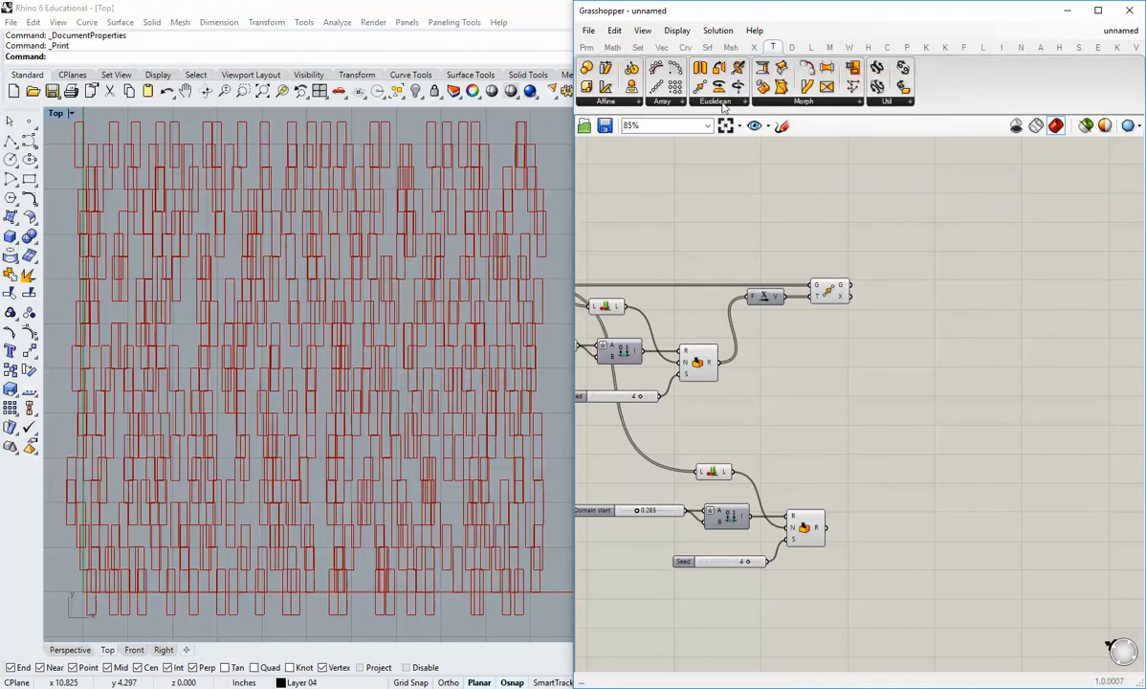
{"action": "left_click_drag", "start_coordinate": [720, 88], "coordinate": [994, 426]}
{"action": "left_click_drag", "start_coordinate": [858, 292], "coordinate": [971, 408]}
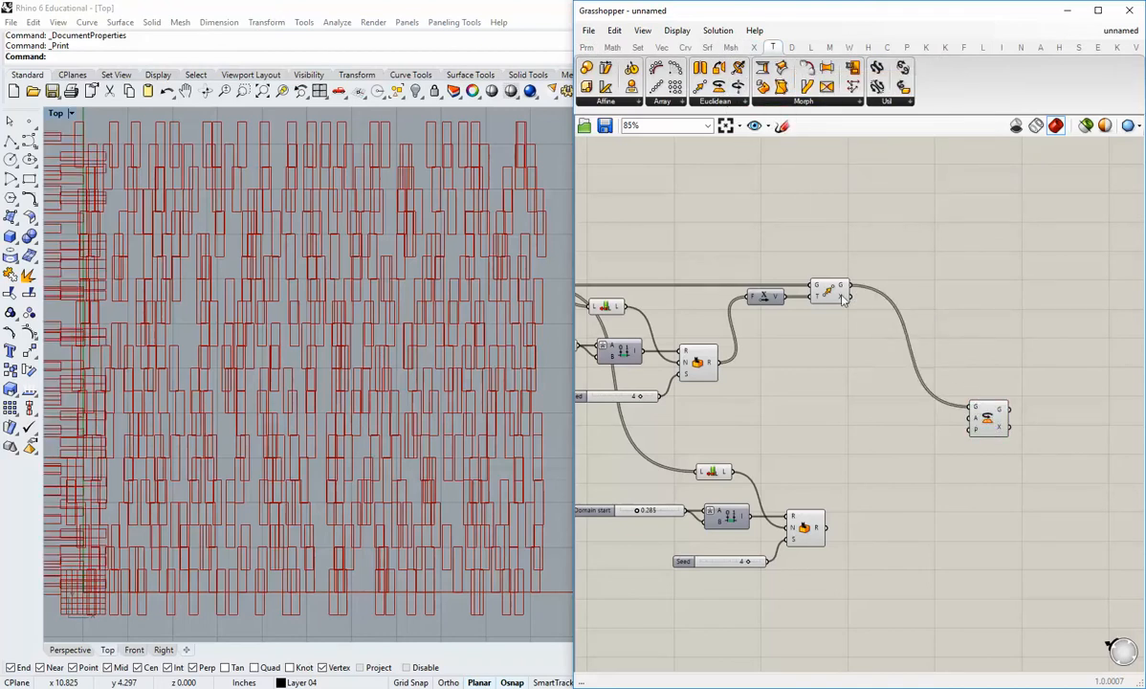
Step: Turn off the preview of the Move component and reposition the Rotate component slightly on the canvas
{"action": "left_click", "coordinate": [834, 334]}
{"action": "right_click_drag", "start_coordinate": [835, 365], "coordinate": [838, 335]}
{"action": "right_click", "coordinate": [856, 280]}
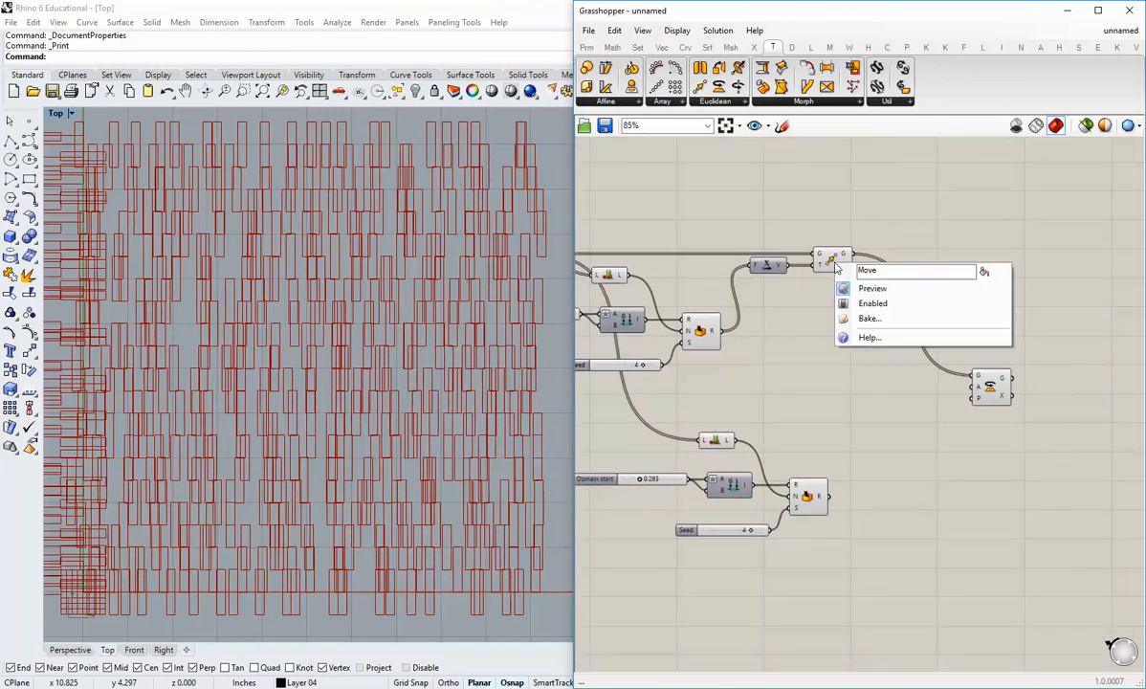
{"action": "left_click", "coordinate": [864, 306]}
{"action": "left_click_drag", "start_coordinate": [979, 400], "coordinate": [973, 411]}
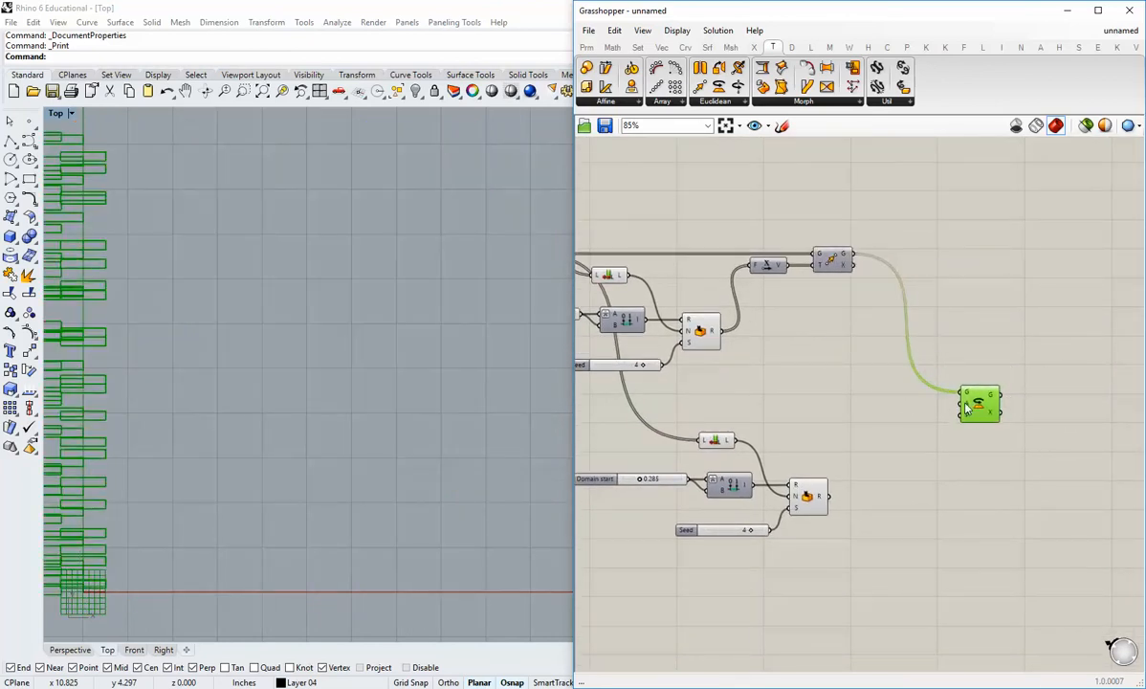
Step: Switch the angle input (A) of the Rotate component to degrees
{"action": "right_click", "coordinate": [966, 407]}
{"action": "left_click", "coordinate": [967, 491]}
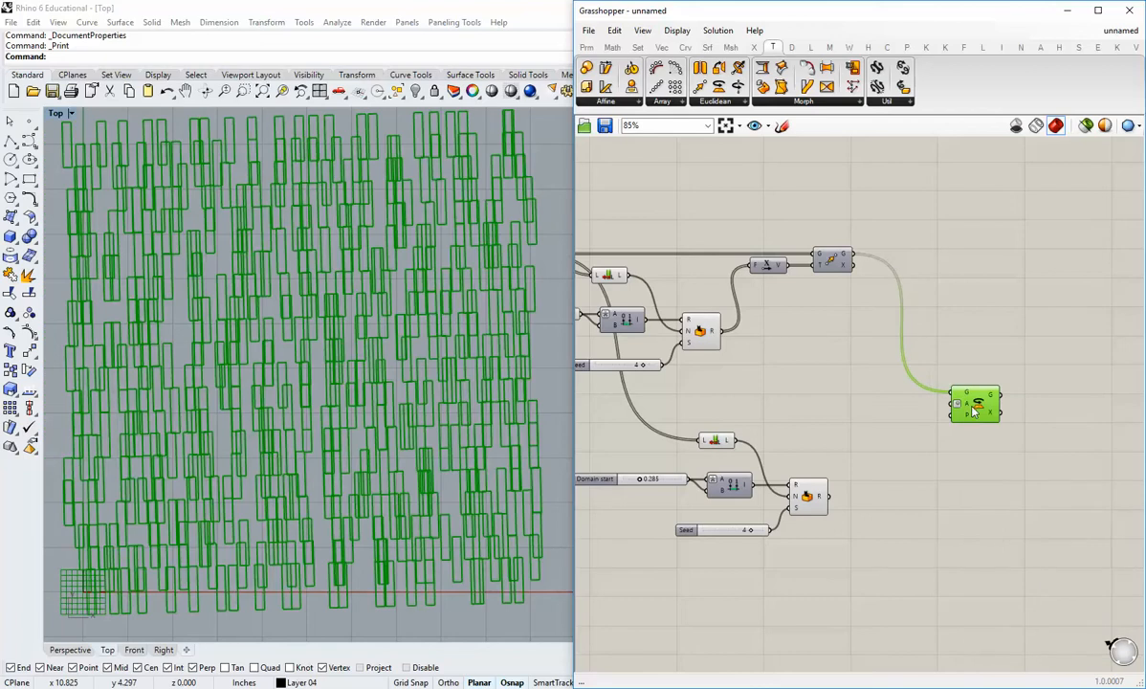
{"action": "left_click", "coordinate": [881, 409]}
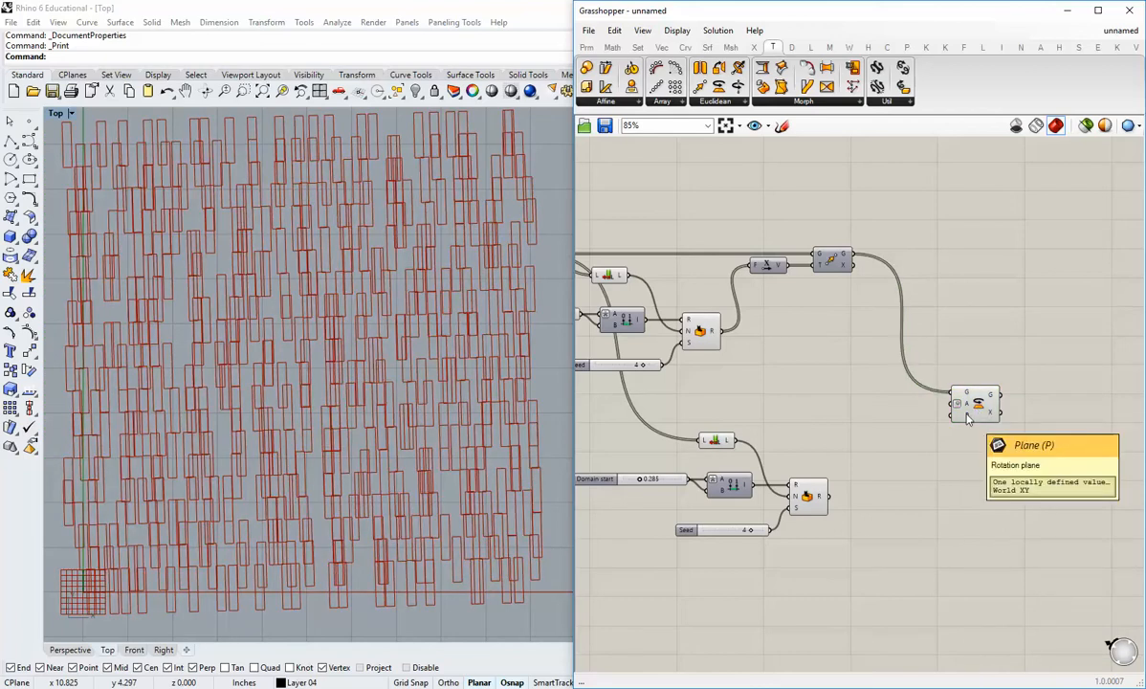
Step: Connect the grid's Point parameter to the plane input (P) of the Rotate component and align the component
{"action": "right_click_drag", "start_coordinate": [723, 335], "coordinate": [869, 366]}
{"action": "scroll", "coordinate": [852, 350], "scroll_direction": "down", "scroll_amount": 2}
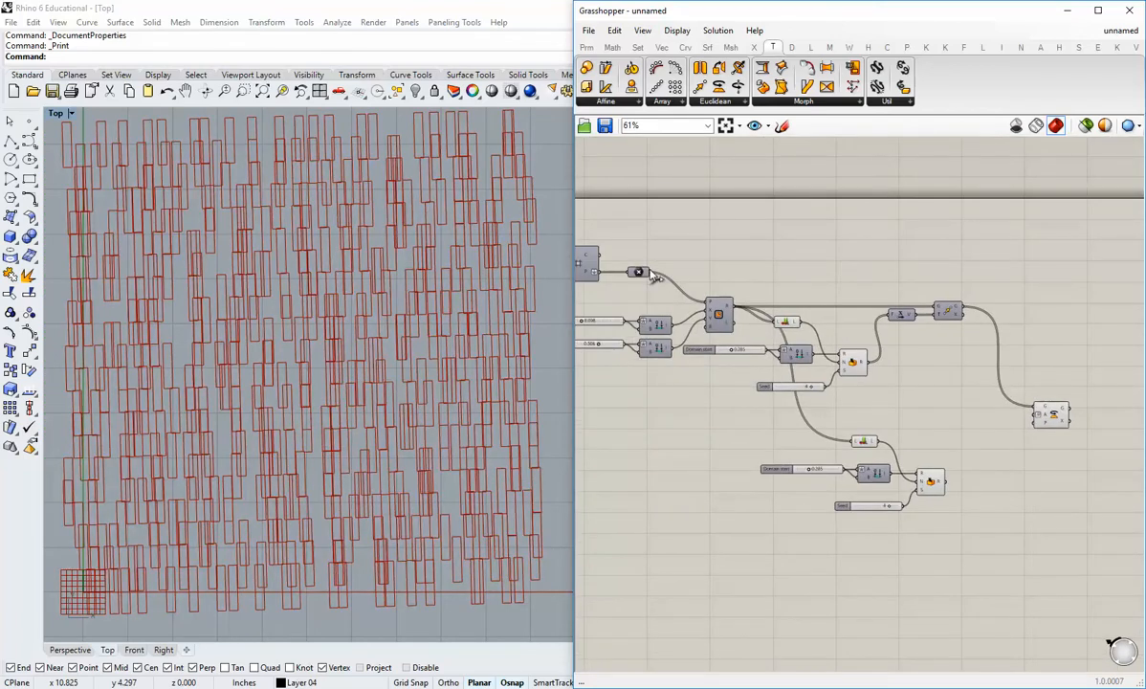
{"action": "left_click_drag", "start_coordinate": [655, 277], "coordinate": [1062, 383]}
{"action": "left_click", "coordinate": [990, 421]}
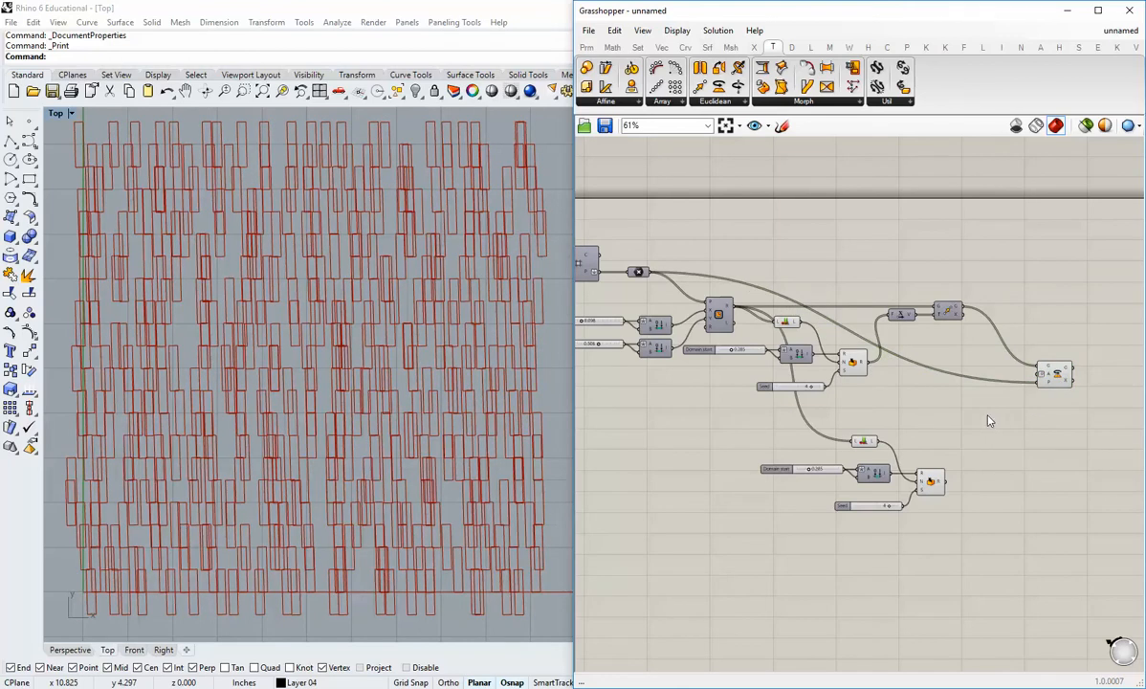
{"action": "right_click_drag", "start_coordinate": [1046, 439], "coordinate": [984, 442]}
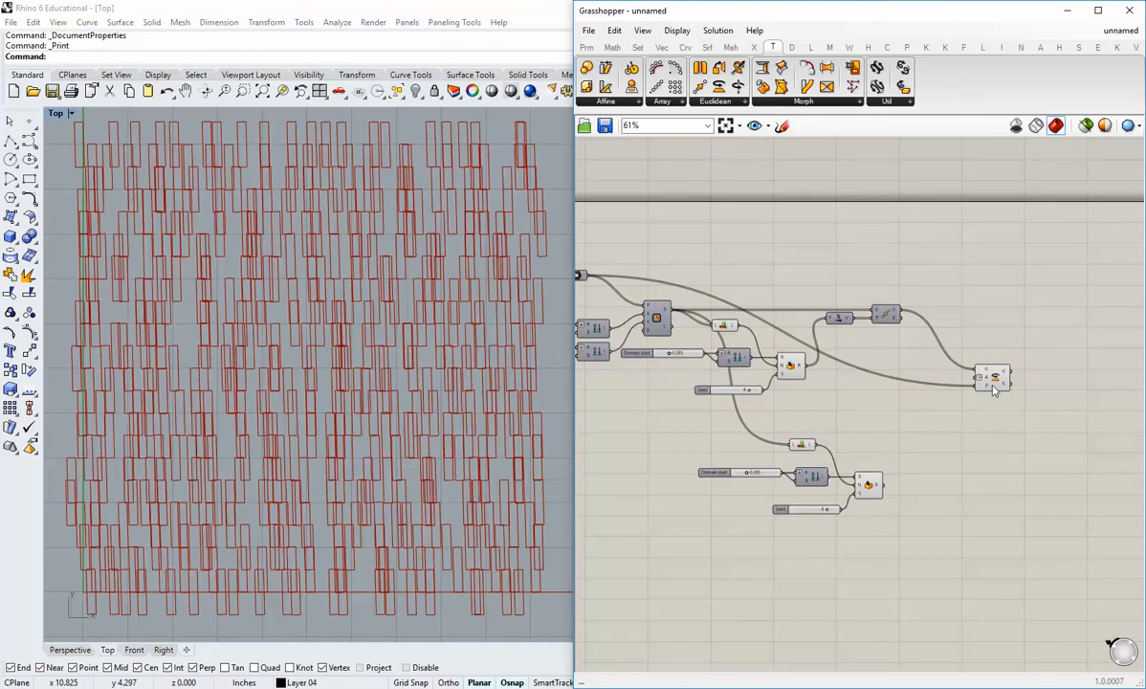
Step: Connect the lower Random component's output to the Rotate angle input (A) and raise the lower domain slider to 1.000
{"action": "left_click_drag", "start_coordinate": [994, 386], "coordinate": [1003, 389]}
{"action": "left_click", "coordinate": [953, 469]}
{"action": "left_click_drag", "start_coordinate": [885, 483], "coordinate": [988, 386]}
{"action": "scroll", "coordinate": [875, 494], "scroll_direction": "up", "scroll_amount": 3}
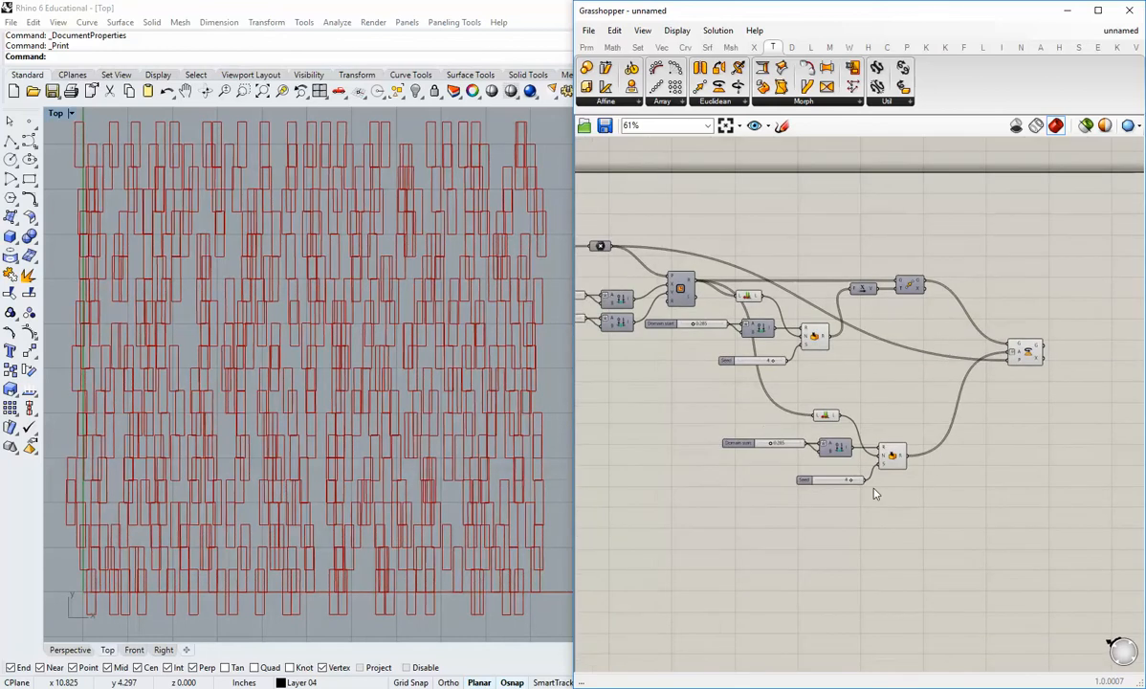
{"action": "left_click_drag", "start_coordinate": [720, 418], "coordinate": [782, 421]}
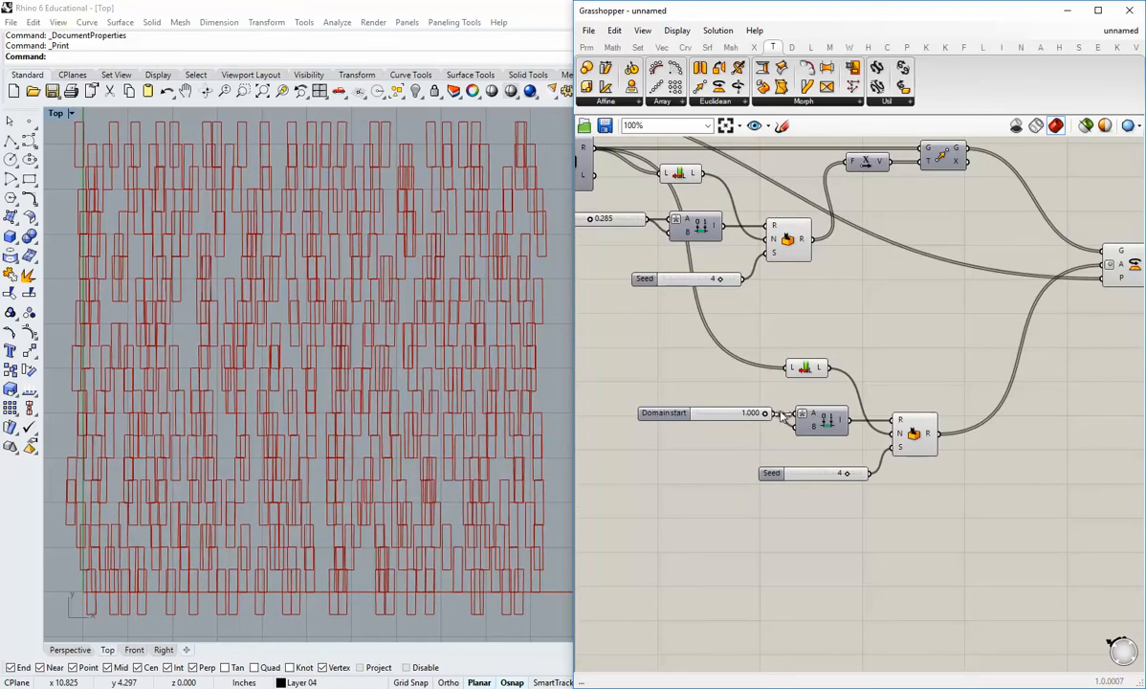
Step: Add a number slider with value 9 below the lower domain slider and change its type to floating point
{"action": "double_click", "coordinate": [745, 550]}
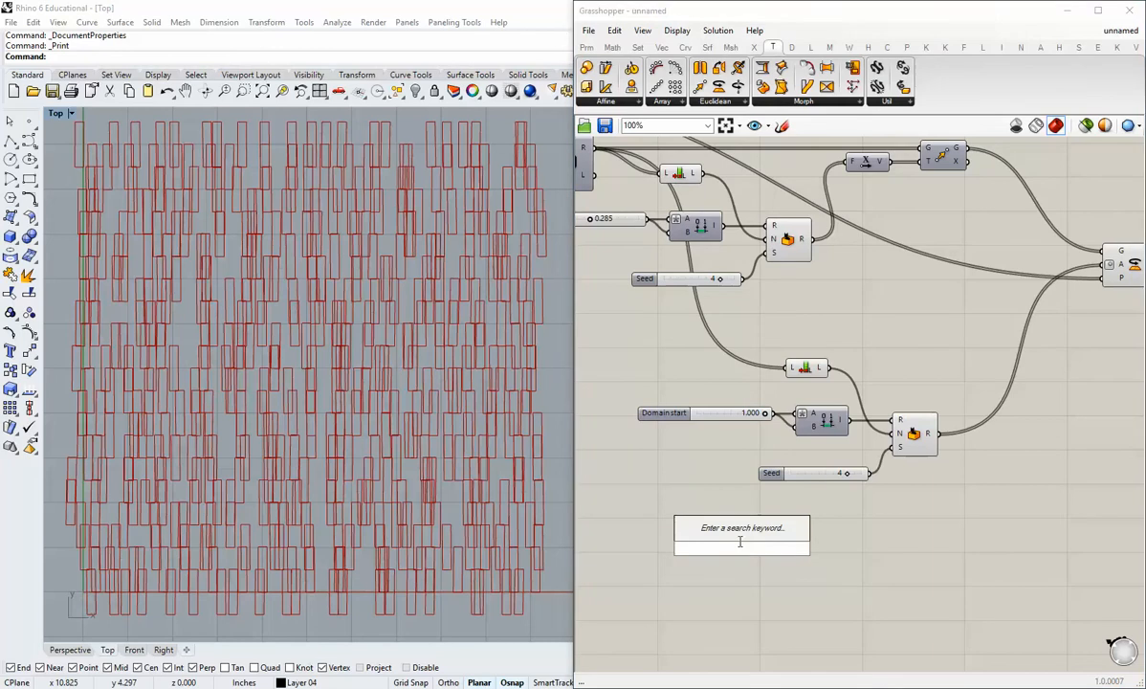
{"action": "type", "text": "9"}
{"action": "left_click", "coordinate": [759, 534]}
{"action": "left_click_drag", "start_coordinate": [757, 545], "coordinate": [706, 447]}
{"action": "right_click", "coordinate": [731, 456]}
{"action": "mouse_move", "coordinate": [804, 489]}
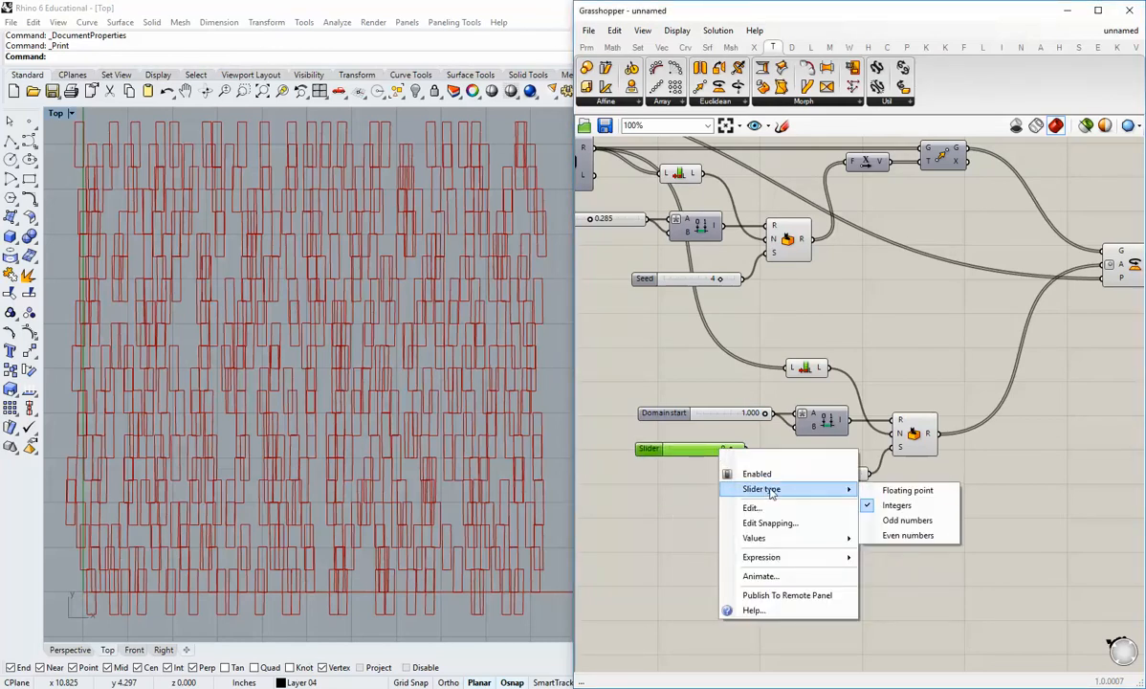
{"action": "left_click", "coordinate": [890, 491]}
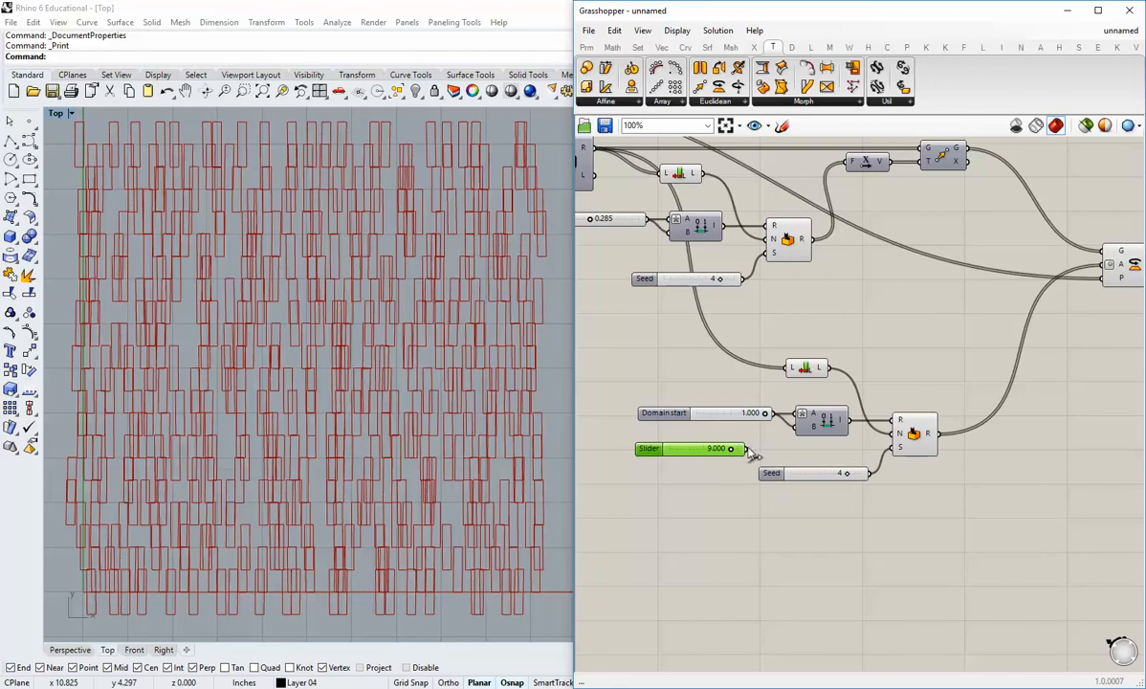
Step: Replace the old slider feeding both lower Construct Domain inputs with the new floating-point slider and set it to 10.000
{"action": "left_click_drag", "start_coordinate": [752, 449], "coordinate": [704, 397]}
{"action": "key", "text": "Delete"}
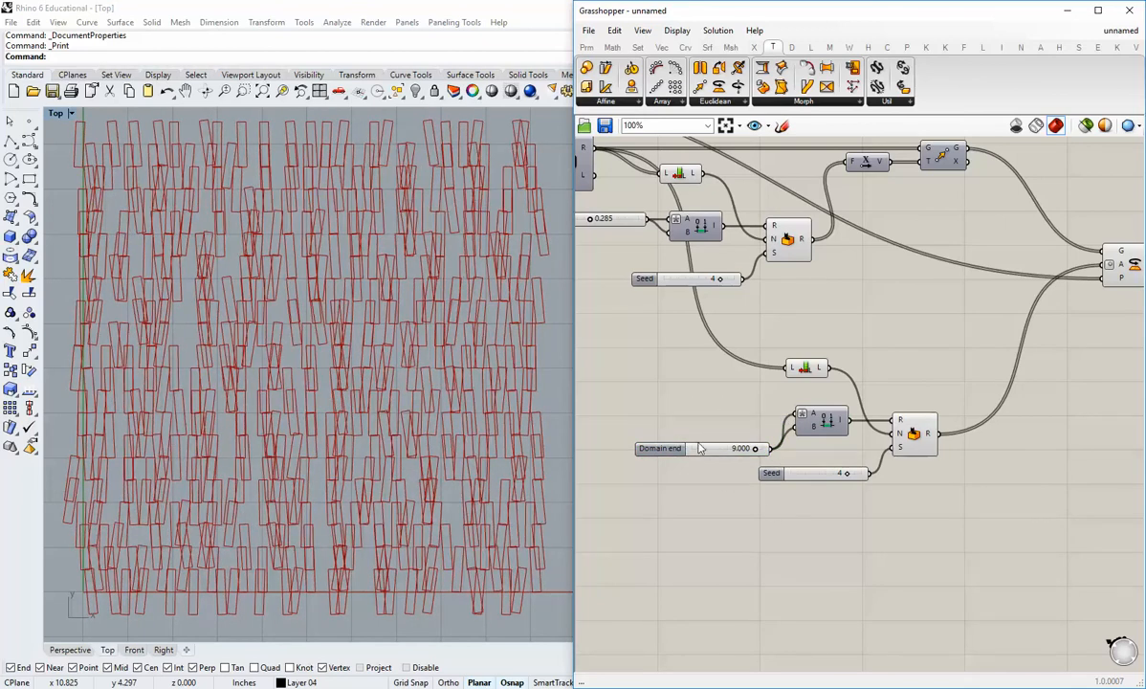
{"action": "left_click_drag", "start_coordinate": [705, 449], "coordinate": [760, 413]}
{"action": "left_click", "coordinate": [728, 429]}
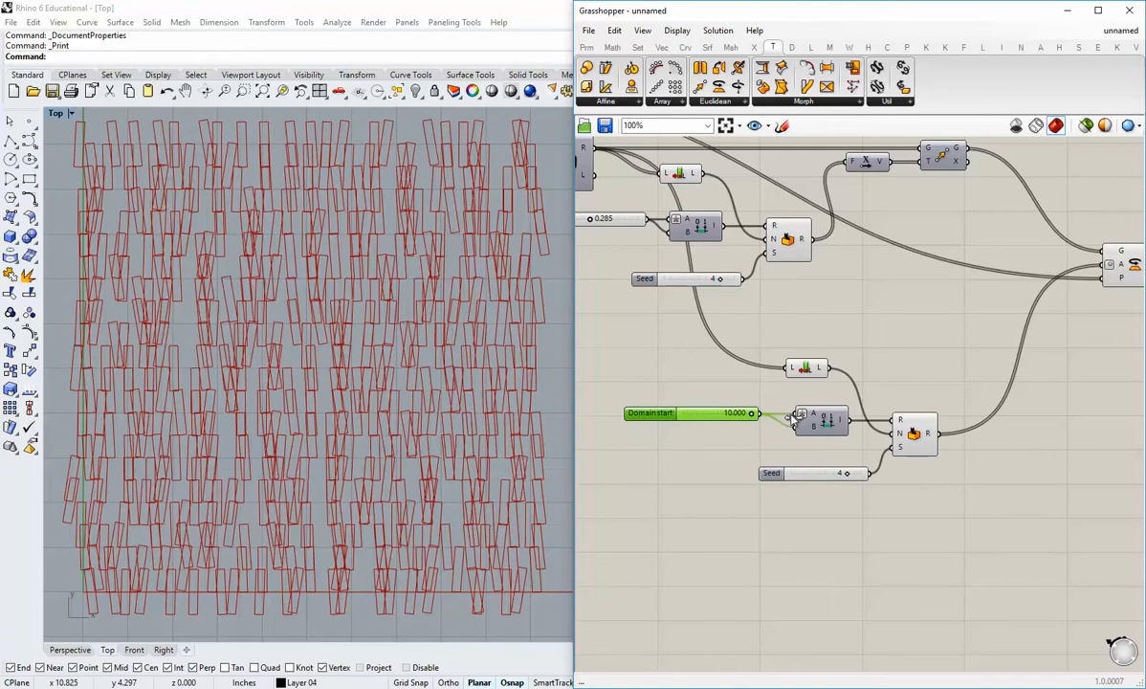
Step: Set the domain slider for the rectangles' Y size to 0.549 and the grid's Size slider to 0.539
{"action": "right_click_drag", "start_coordinate": [290, 408], "coordinate": [327, 388]}
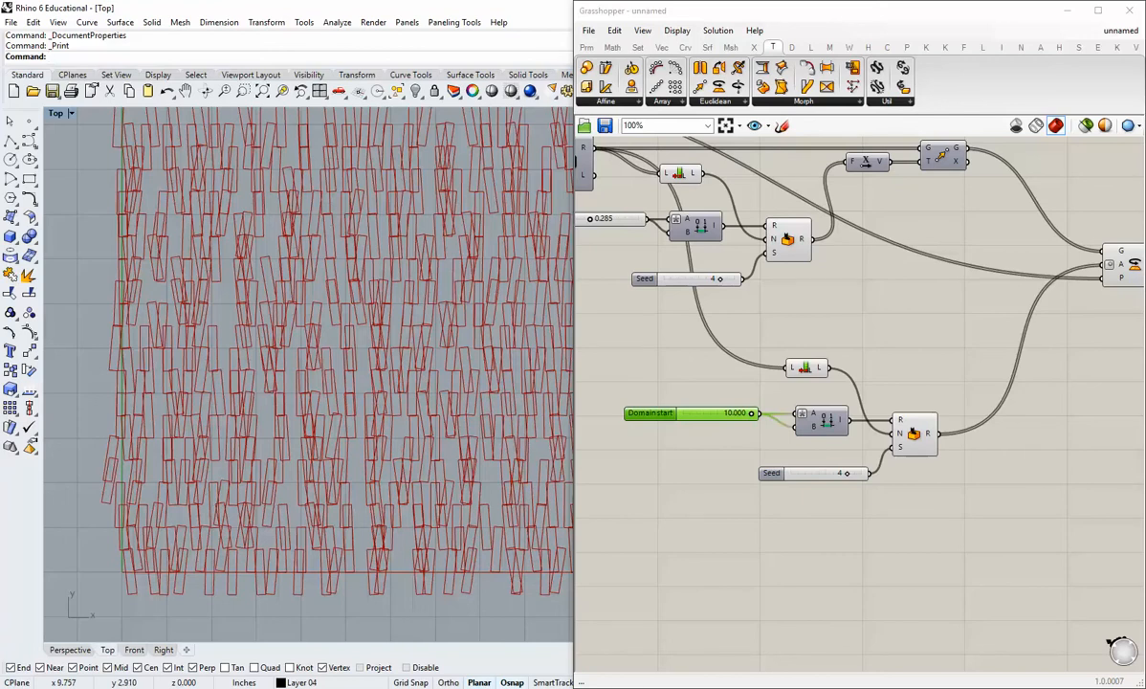
{"action": "right_click_drag", "start_coordinate": [925, 432], "coordinate": [910, 502]}
{"action": "scroll", "coordinate": [909, 503], "scroll_direction": "down", "scroll_amount": 1}
{"action": "right_click_drag", "start_coordinate": [702, 408], "coordinate": [782, 419]}
{"action": "scroll", "coordinate": [813, 390], "scroll_direction": "up", "scroll_amount": 2}
{"action": "right_click_drag", "start_coordinate": [699, 370], "coordinate": [800, 446]}
{"action": "scroll", "coordinate": [761, 436], "scroll_direction": "down", "scroll_amount": 2}
{"action": "right_click_drag", "start_coordinate": [722, 436], "coordinate": [698, 403]}
{"action": "scroll", "coordinate": [698, 403], "scroll_direction": "up", "scroll_amount": 2}
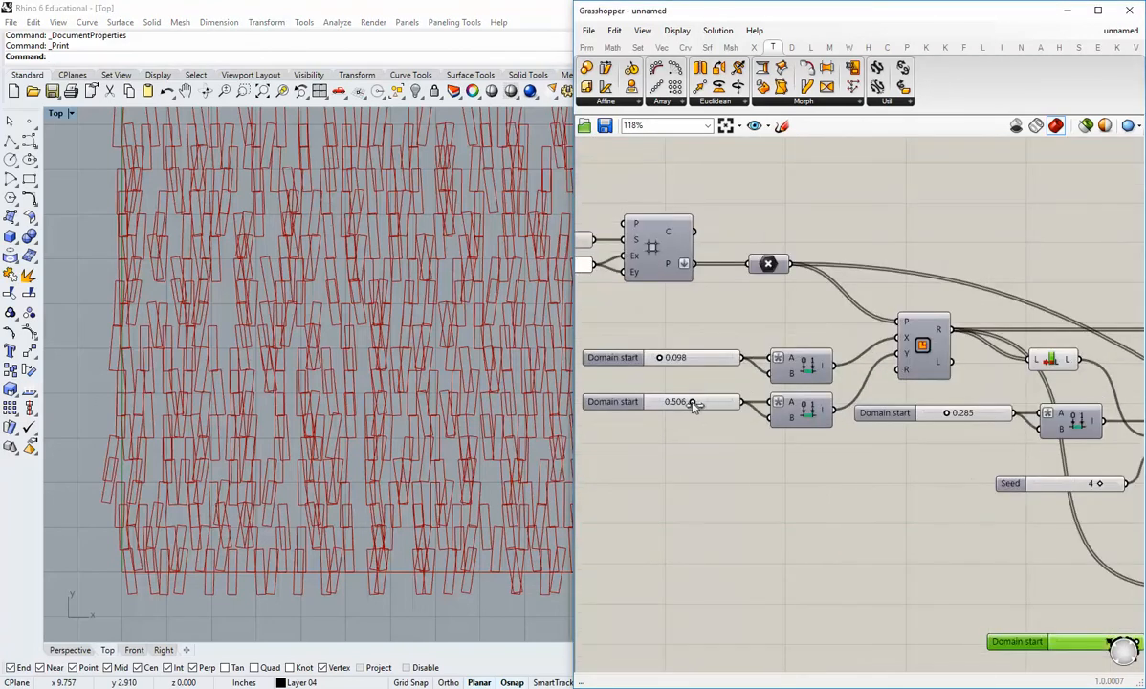
{"action": "left_click_drag", "start_coordinate": [693, 403], "coordinate": [696, 403]}
{"action": "right_click_drag", "start_coordinate": [657, 301], "coordinate": [802, 355]}
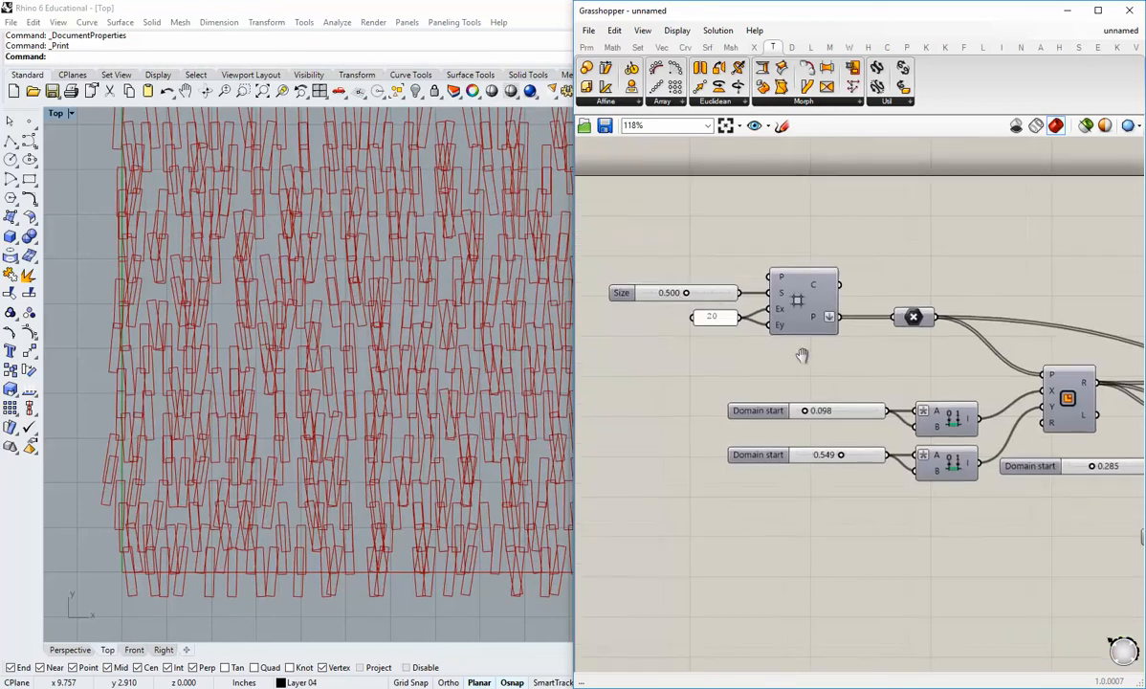
{"action": "left_click_drag", "start_coordinate": [686, 293], "coordinate": [691, 298]}
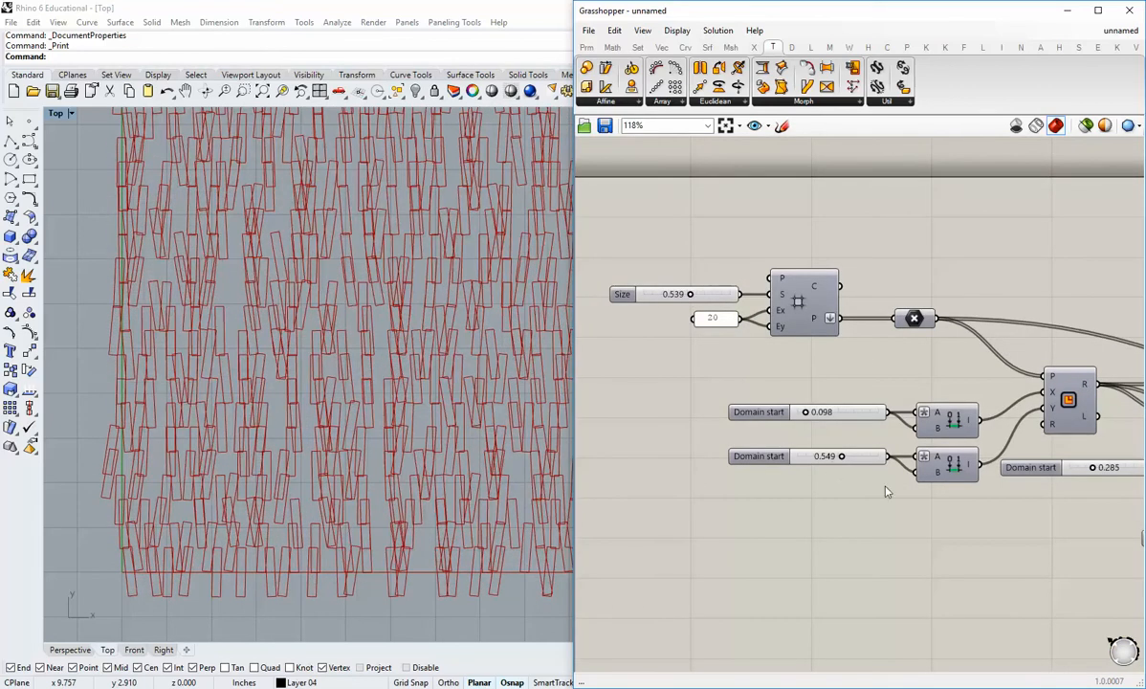
Step: Set the domain slider for the rectangles' X size to 0.060
{"action": "right_click_drag", "start_coordinate": [886, 492], "coordinate": [722, 456]}
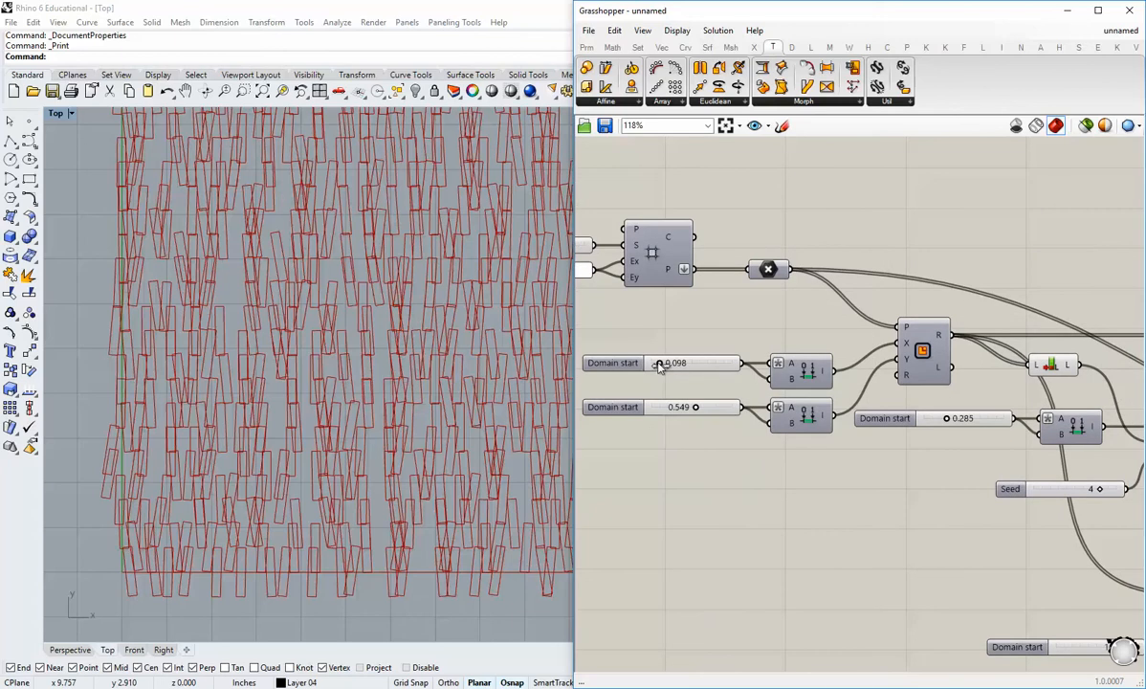
{"action": "left_click_drag", "start_coordinate": [659, 366], "coordinate": [657, 367]}
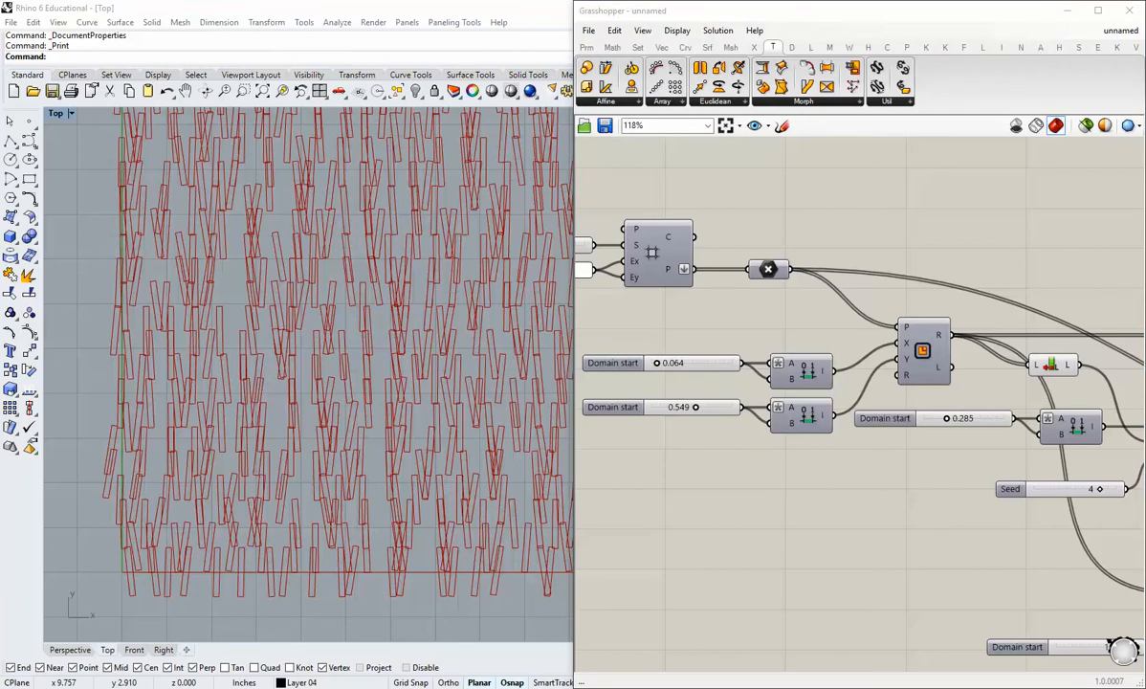
{"action": "scroll", "coordinate": [695, 367], "scroll_direction": "up", "scroll_amount": 3}
{"action": "double_click", "coordinate": [723, 369]}
{"action": "left_click_drag", "start_coordinate": [731, 369], "coordinate": [723, 369]}
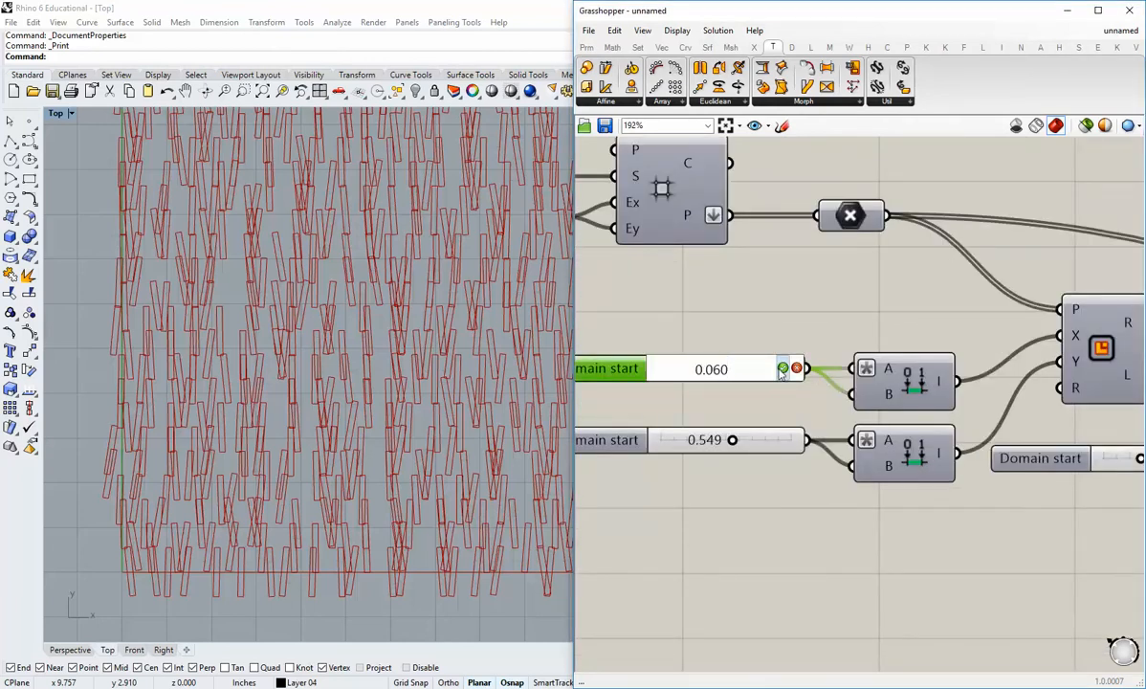
{"action": "key", "text": "Return"}
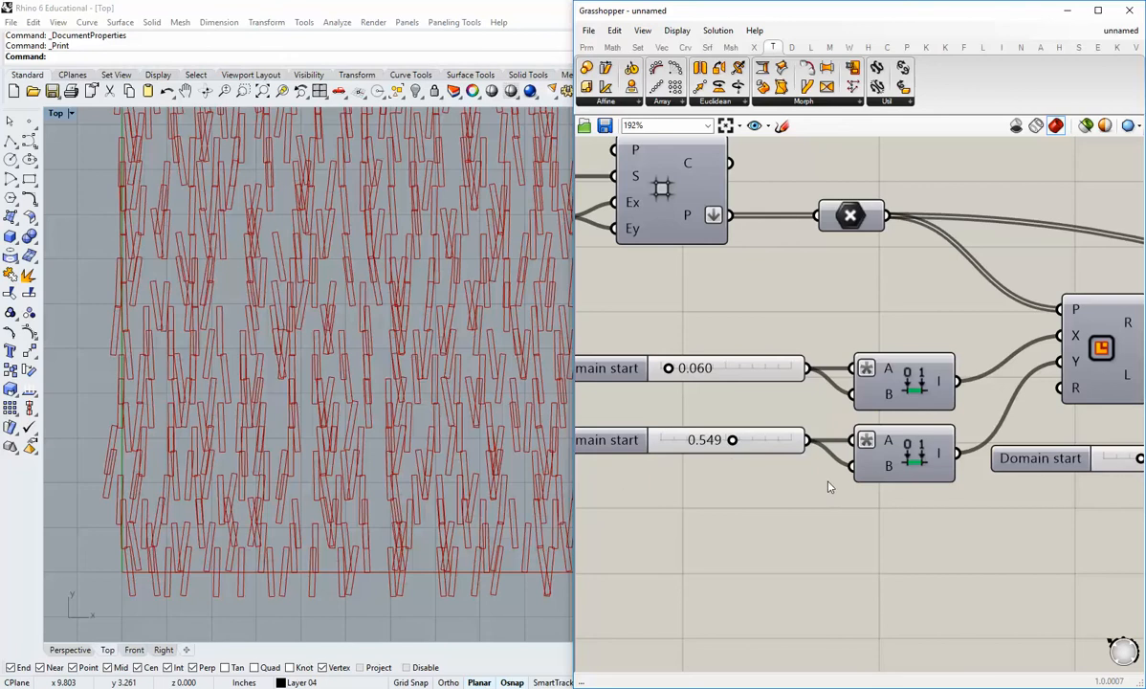
Step: Set the domain slider for the rectangles' Y size to 0.600
{"action": "right_click_drag", "start_coordinate": [749, 461], "coordinate": [744, 469]}
{"action": "double_click", "coordinate": [733, 450]}
{"action": "left_click_drag", "start_coordinate": [725, 450], "coordinate": [709, 449]}
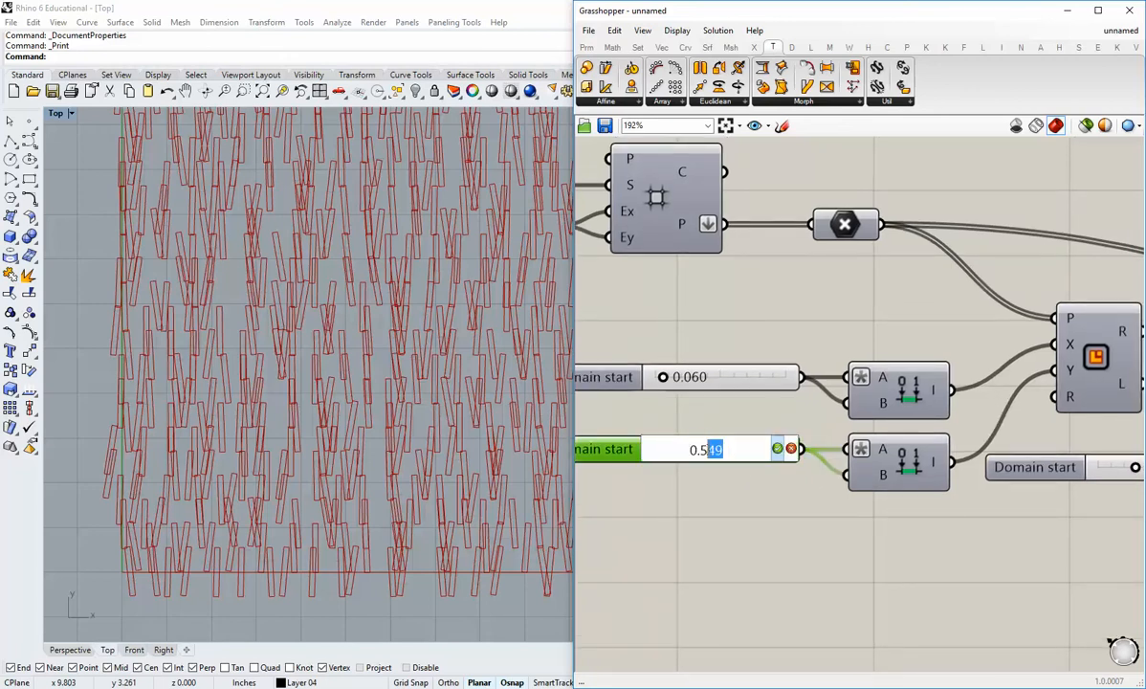
{"action": "type", "text": "6"}
{"action": "key", "text": "Return"}
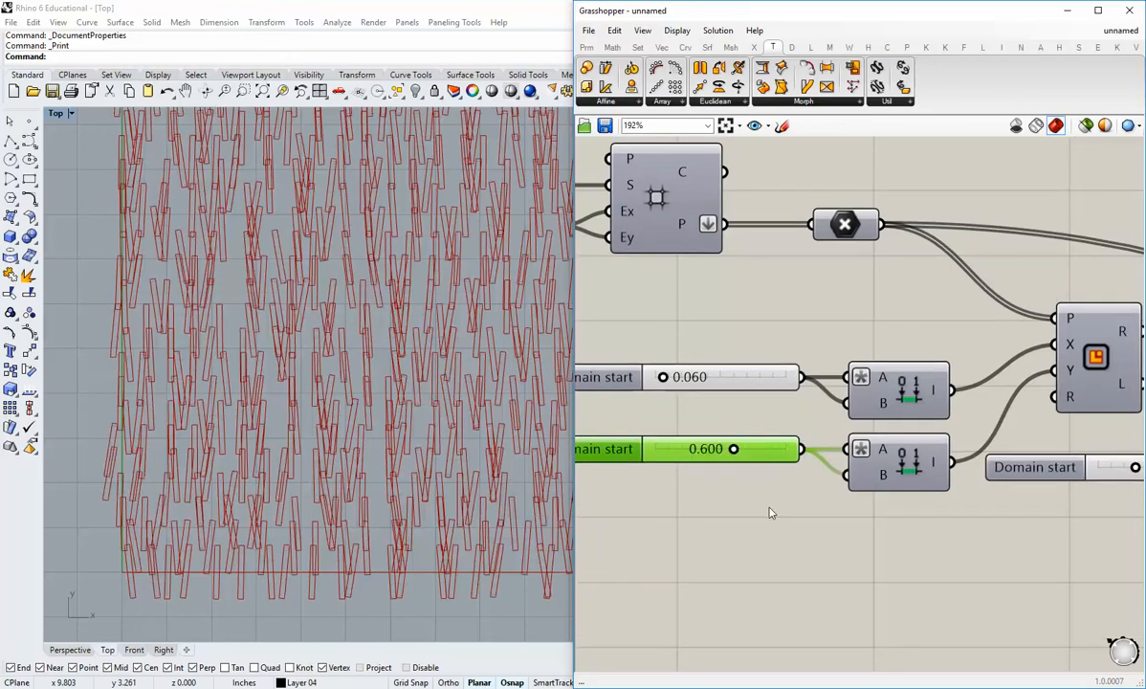
Step: Try a value of 0.000 on the random move's domain slider, and settle on 0.506
{"action": "right_click_drag", "start_coordinate": [402, 392], "coordinate": [329, 368]}
{"action": "scroll", "coordinate": [801, 474], "scroll_direction": "down", "scroll_amount": 3}
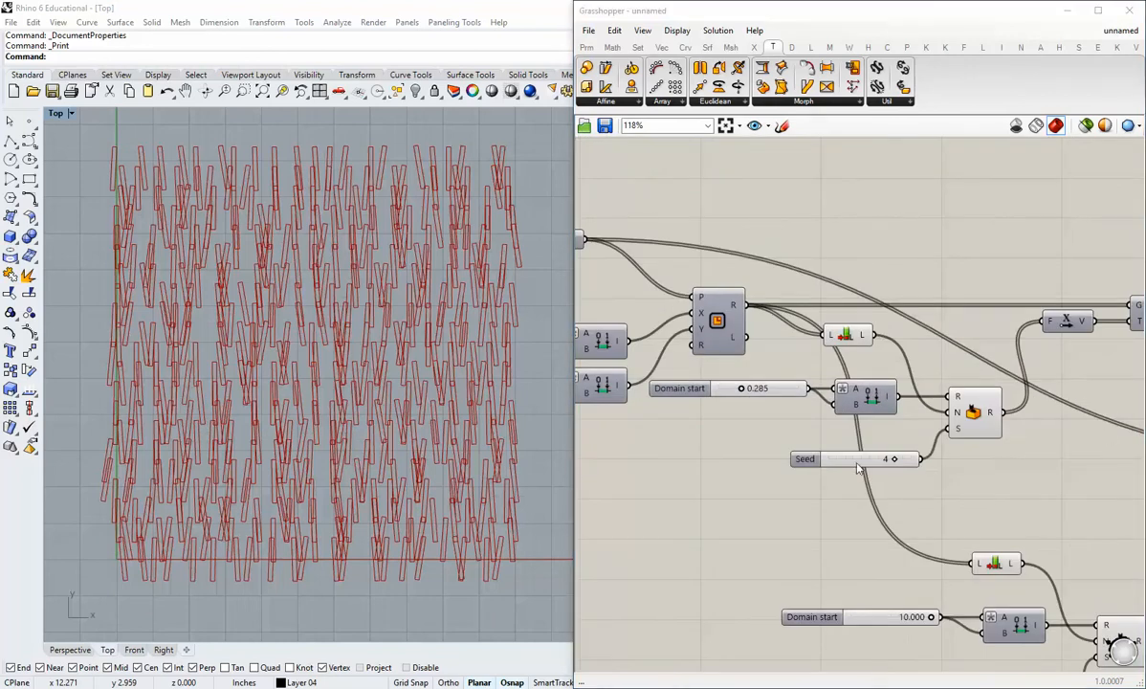
{"action": "scroll", "coordinate": [703, 402], "scroll_direction": "up", "scroll_amount": 3}
{"action": "left_click_drag", "start_coordinate": [701, 394], "coordinate": [620, 400]}
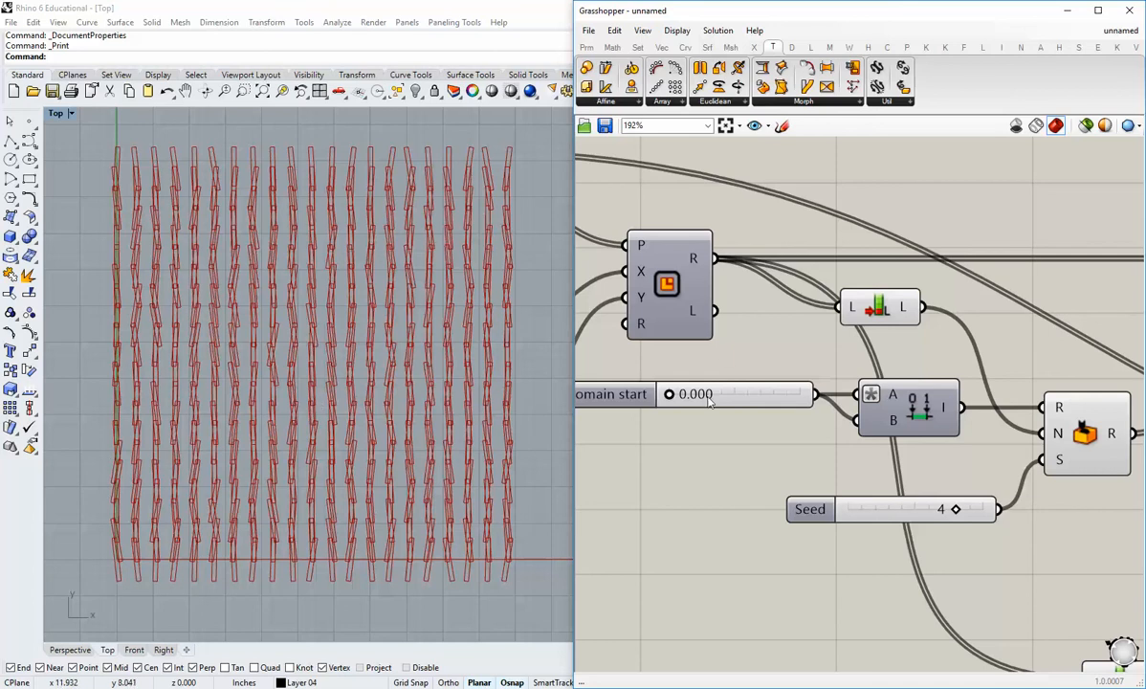
{"action": "left_click_drag", "start_coordinate": [669, 394], "coordinate": [739, 410]}
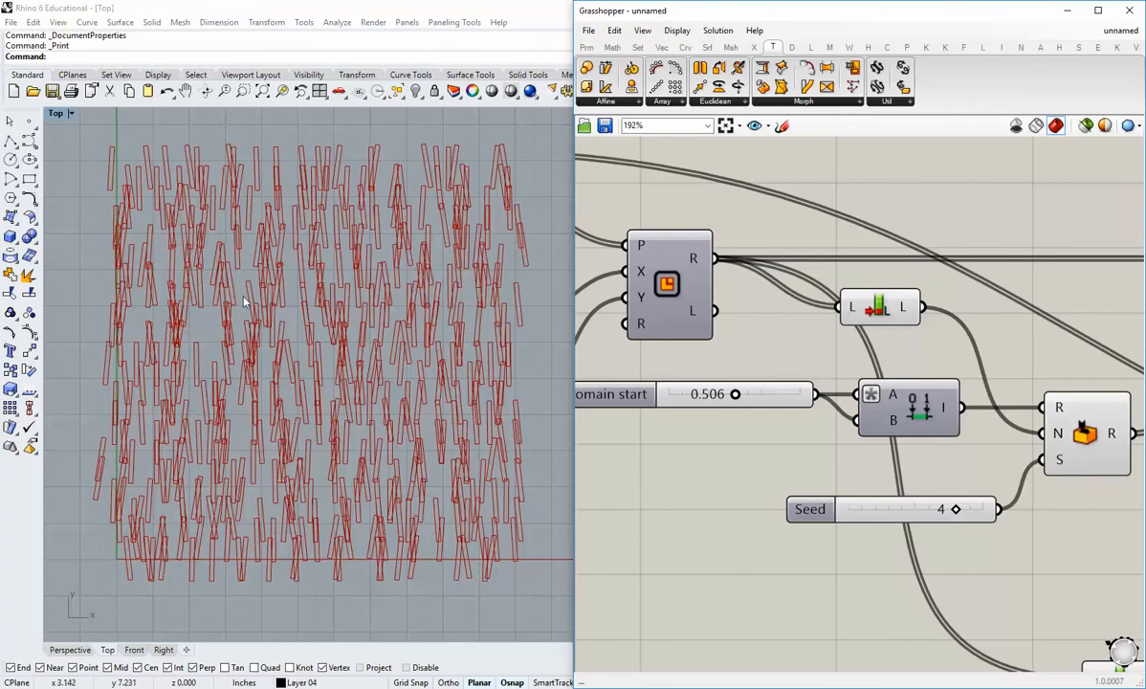
Step: Set the seed sliders of both the move and the rotation Random components to 1
{"action": "right_click_drag", "start_coordinate": [977, 576], "coordinate": [837, 525]}
{"action": "left_click_drag", "start_coordinate": [823, 468], "coordinate": [744, 475]}
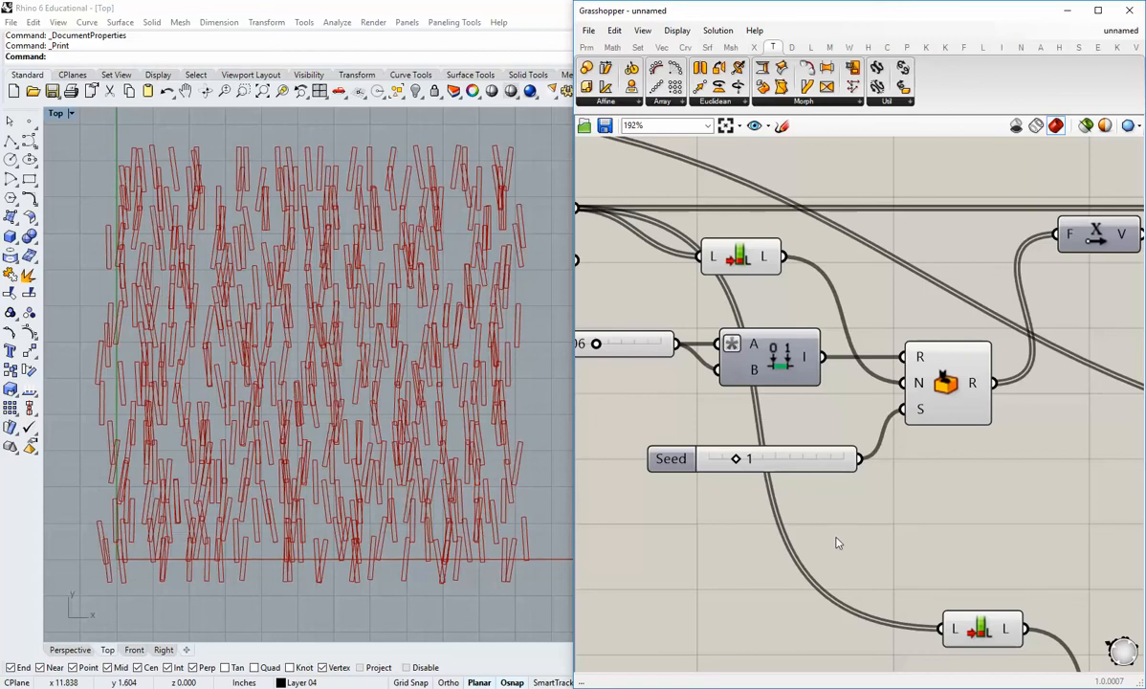
{"action": "scroll", "coordinate": [851, 626], "scroll_direction": "down", "scroll_amount": 2}
{"action": "right_click_drag", "start_coordinate": [851, 627], "coordinate": [813, 417]}
{"action": "left_click_drag", "start_coordinate": [962, 562], "coordinate": [900, 562]}
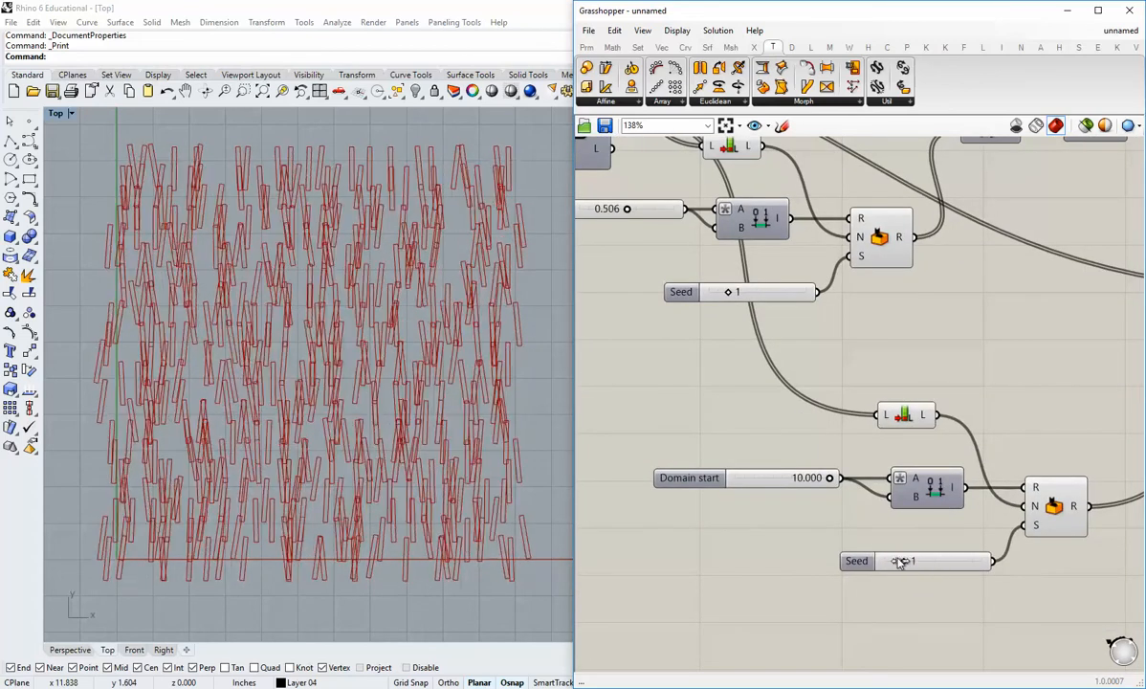
Step: Raise the maximum of the rotation domain slider to 15 and set its value to 15.000
{"action": "left_click", "coordinate": [826, 480]}
{"action": "right_click_drag", "start_coordinate": [823, 522], "coordinate": [842, 555]}
{"action": "scroll", "coordinate": [843, 552], "scroll_direction": "up", "scroll_amount": 1}
{"action": "mouse_move", "coordinate": [850, 507]}
{"action": "left_mouse_down"}
{"action": "mouse_move", "coordinate": [783, 507]}
{"action": "mouse_move", "coordinate": [869, 520]}
{"action": "left_mouse_up"}
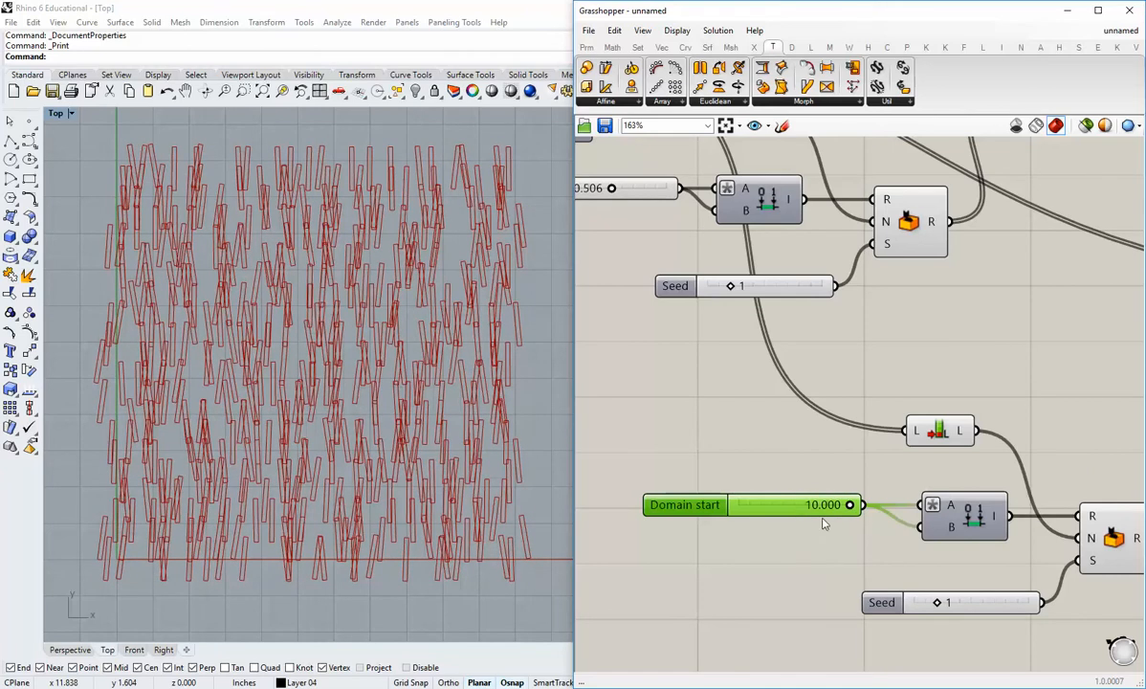
{"action": "right_click", "coordinate": [776, 507]}
{"action": "mouse_move", "coordinate": [844, 594]}
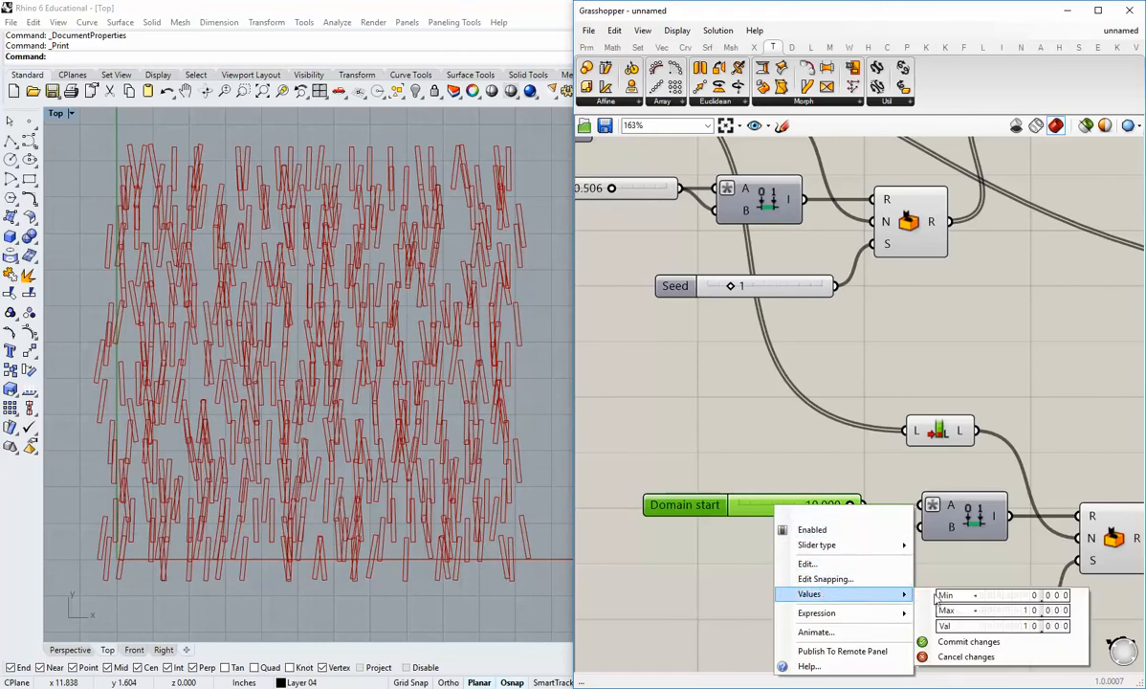
{"action": "left_click", "coordinate": [990, 609]}
{"action": "type", "text": "15"}
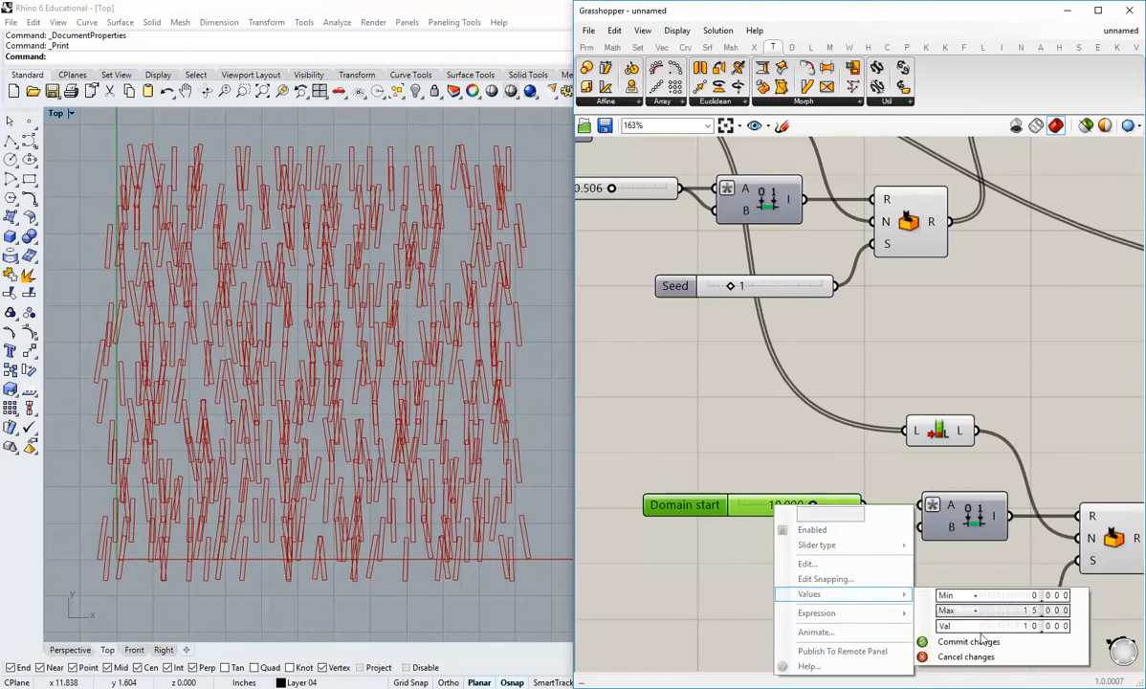
{"action": "left_click", "coordinate": [1049, 610]}
{"action": "left_click_drag", "start_coordinate": [812, 506], "coordinate": [861, 484]}
Step: Examine the moved and rotated rectangle pattern in the Top viewport and the definition around the Rotate component
{"action": "scroll", "coordinate": [824, 383], "scroll_direction": "down", "scroll_amount": 3}
{"action": "scroll", "coordinate": [963, 444], "scroll_direction": "down", "scroll_amount": 1}
{"action": "right_click_drag", "start_coordinate": [964, 445], "coordinate": [736, 442]}
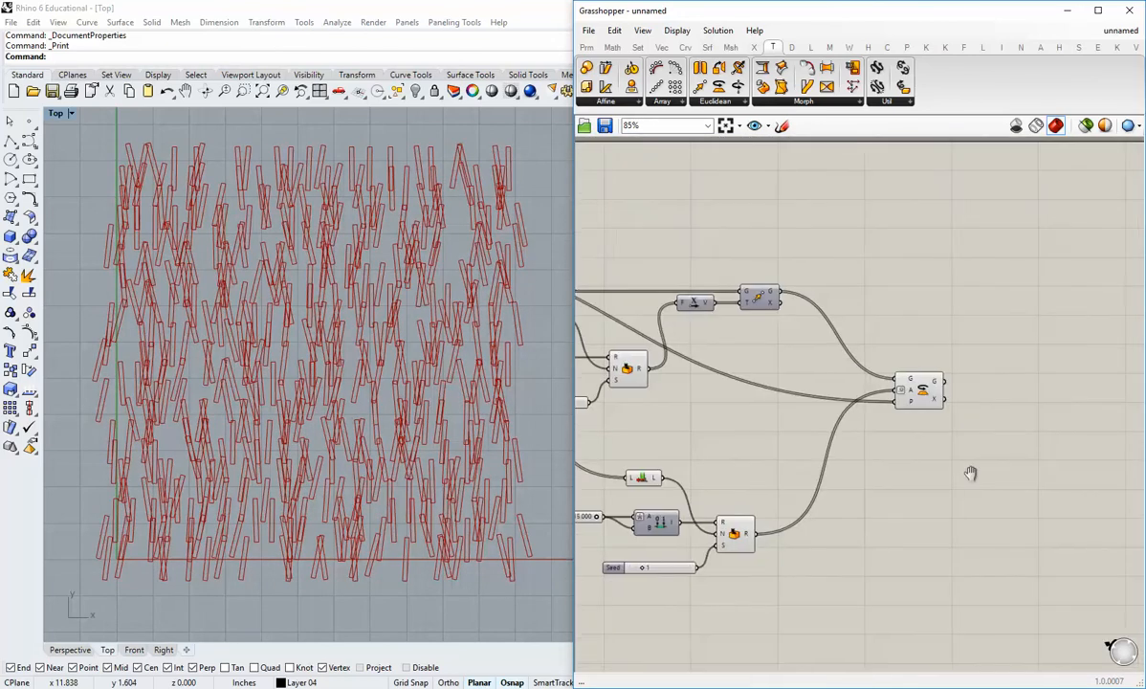
{"action": "right_click_drag", "start_coordinate": [969, 473], "coordinate": [885, 486]}
{"action": "mouse_move", "coordinate": [334, 372]}
{"action": "right_mouse_down"}
{"action": "mouse_move", "coordinate": [330, 429]}
{"action": "mouse_move", "coordinate": [334, 371]}
{"action": "right_mouse_up"}
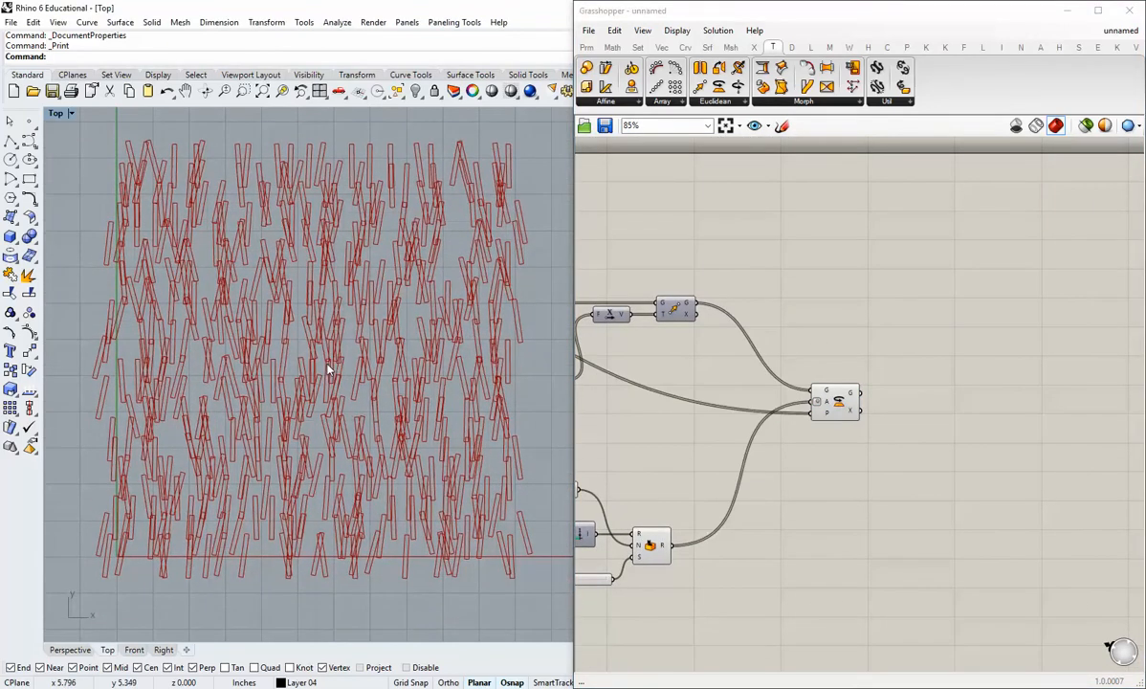
{"action": "scroll", "coordinate": [1076, 493], "scroll_direction": "up", "scroll_amount": 1}
{"action": "right_click_drag", "start_coordinate": [1077, 493], "coordinate": [885, 445]}
{"action": "right_click_drag", "start_coordinate": [625, 419], "coordinate": [785, 455]}
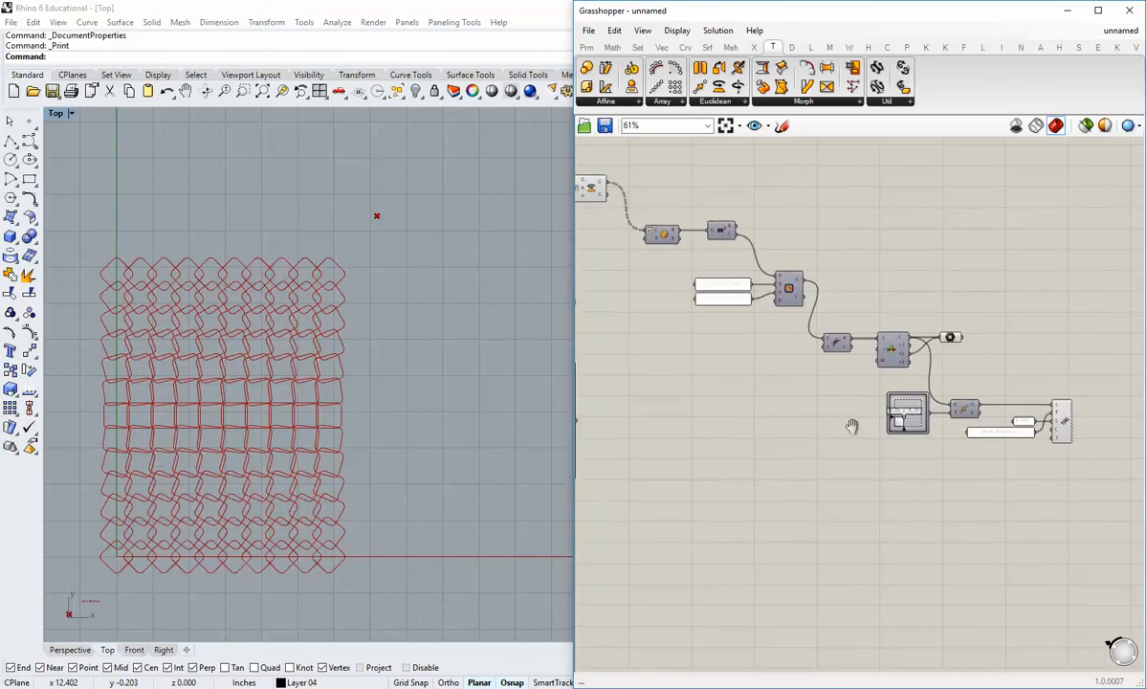
Step: Copy the page frame and text tag components from the other definition into the current one and place them beside the Rotate component
{"action": "scroll", "coordinate": [851, 422], "scroll_direction": "down", "scroll_amount": 3}
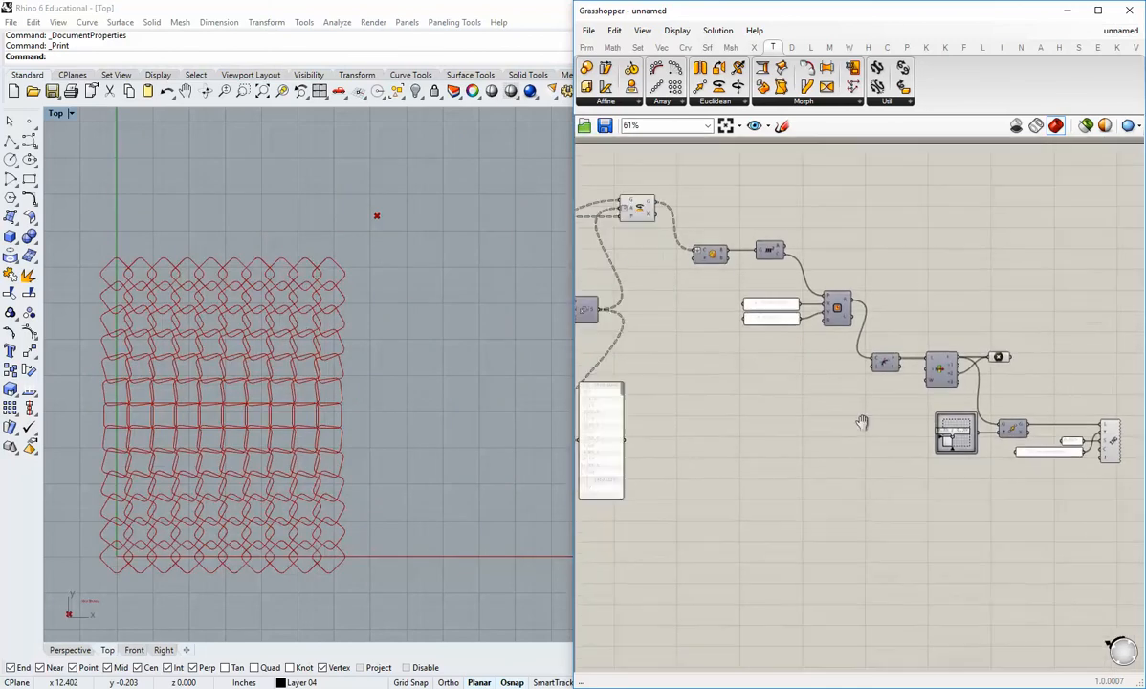
{"action": "scroll", "coordinate": [765, 304], "scroll_direction": "up", "scroll_amount": 3}
{"action": "right_click_drag", "start_coordinate": [961, 404], "coordinate": [691, 379]}
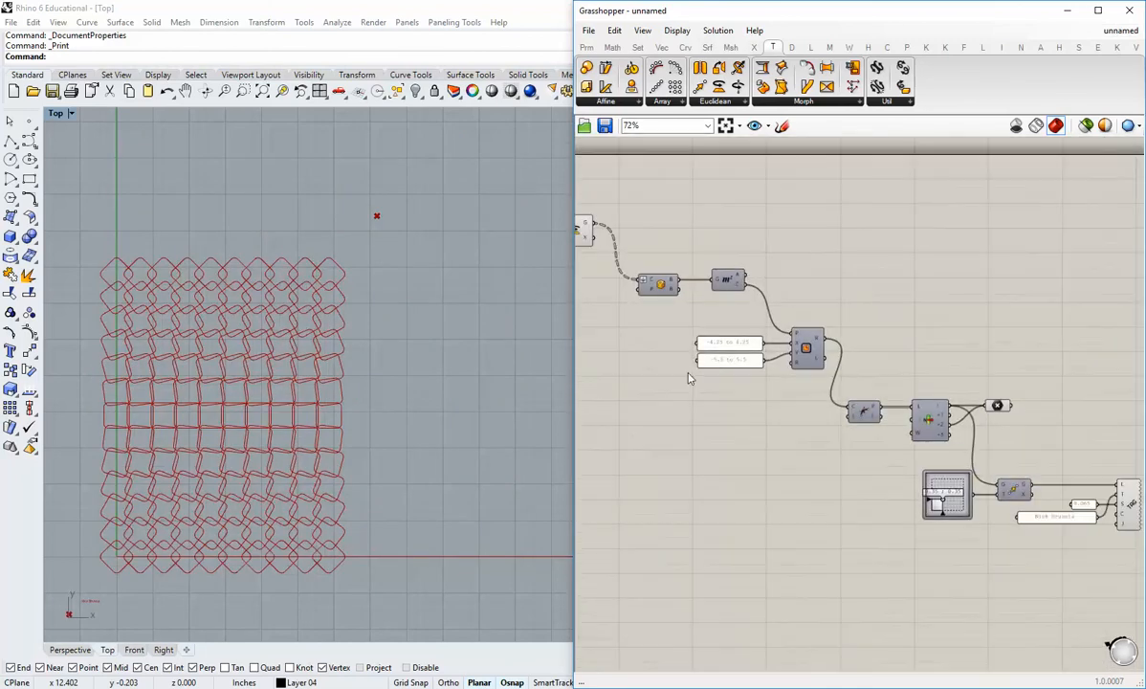
{"action": "scroll", "coordinate": [943, 517], "scroll_direction": "down", "scroll_amount": 1}
{"action": "left_click_drag", "start_coordinate": [1105, 565], "coordinate": [696, 301]}
{"action": "left_click", "coordinate": [761, 295]}
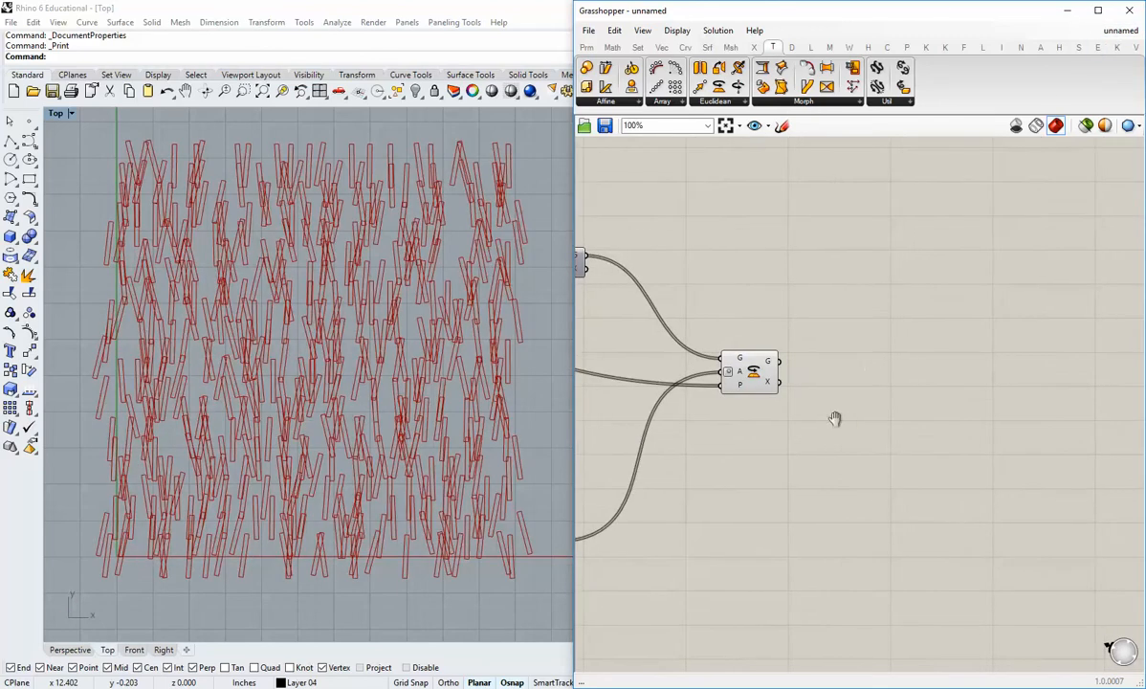
{"action": "right_click_drag", "start_coordinate": [836, 416], "coordinate": [785, 403]}
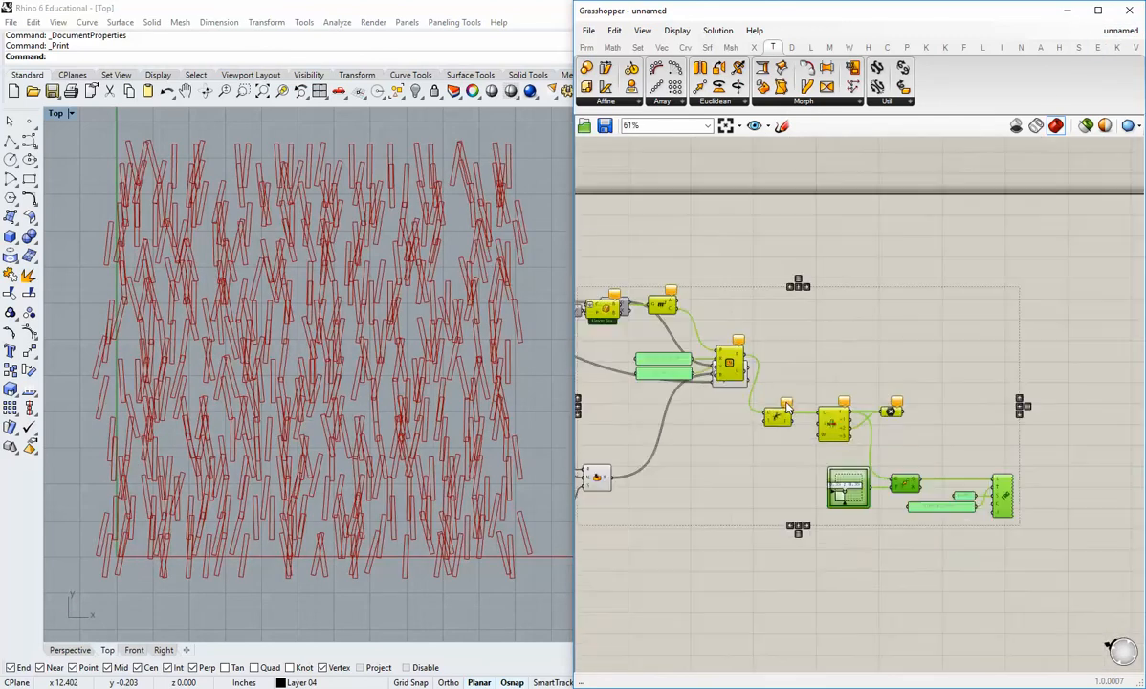
{"action": "scroll", "coordinate": [787, 406], "scroll_direction": "down", "scroll_amount": 1}
{"action": "left_click_drag", "start_coordinate": [740, 371], "coordinate": [907, 425]}
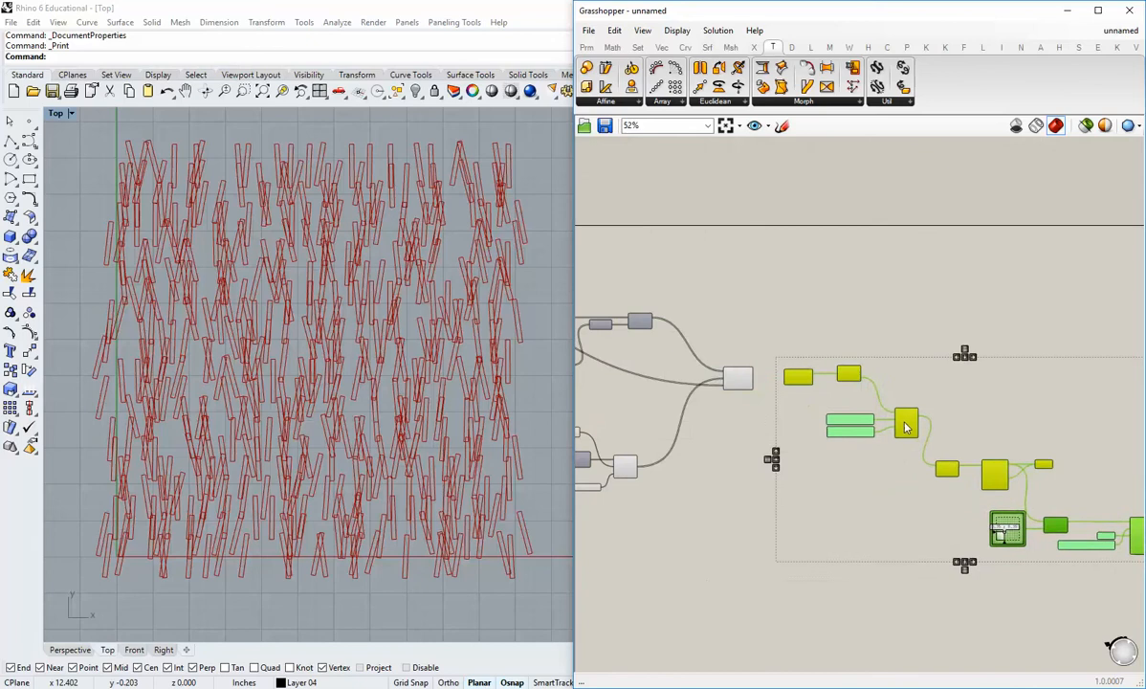
Step: Connect the Rotate component's geometry output to the content input of the Union Box bounding box
{"action": "scroll", "coordinate": [812, 400], "scroll_direction": "up", "scroll_amount": 5}
{"action": "left_click", "coordinate": [723, 373]}
{"action": "left_click_drag", "start_coordinate": [688, 346], "coordinate": [756, 345]}
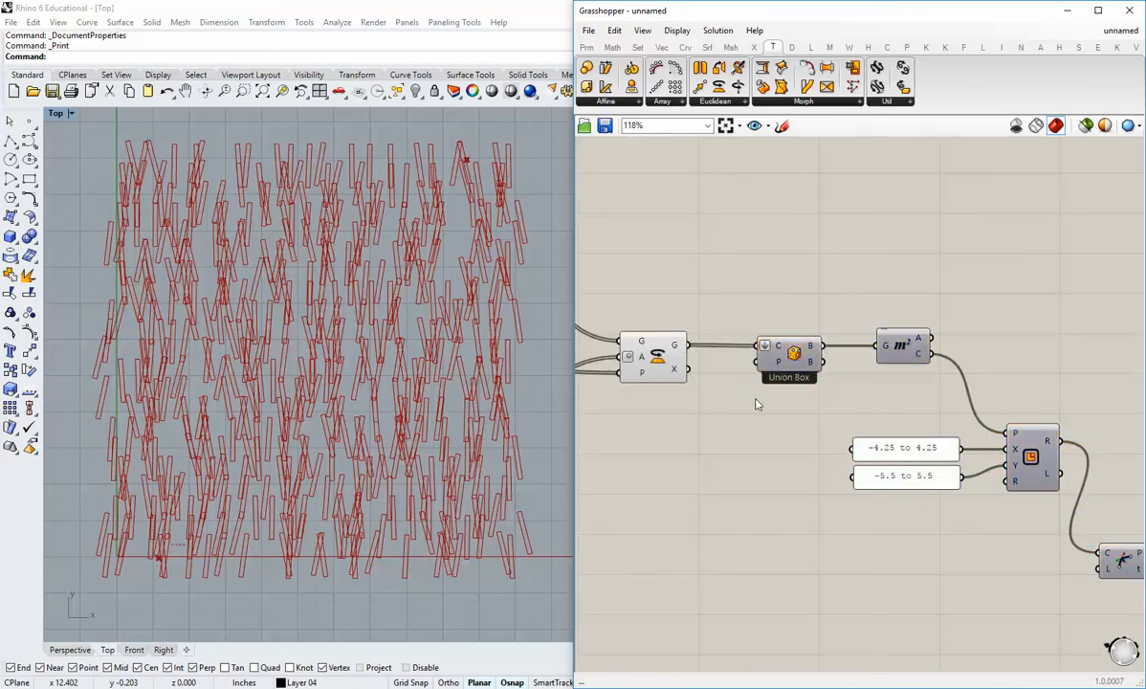
Step: Turn on the preview of the page frame's Rectangle component
{"action": "scroll", "coordinate": [755, 433], "scroll_direction": "down", "scroll_amount": 5}
{"action": "scroll", "coordinate": [900, 473], "scroll_direction": "up", "scroll_amount": 3}
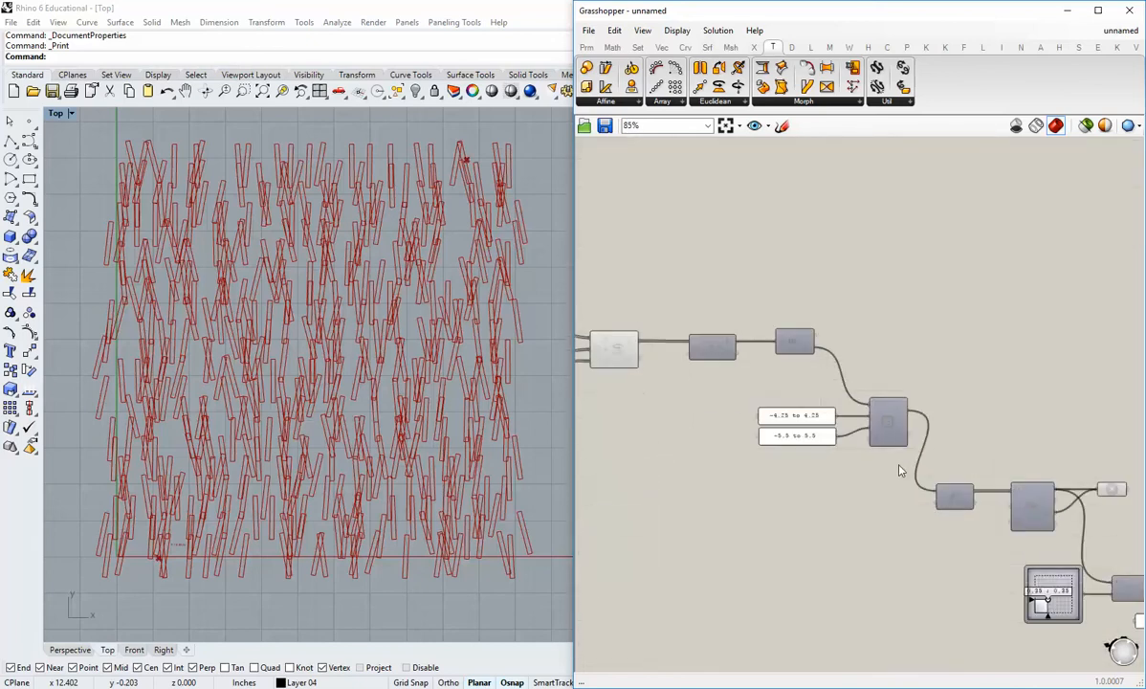
{"action": "right_click", "coordinate": [893, 428]}
{"action": "left_click", "coordinate": [914, 449]}
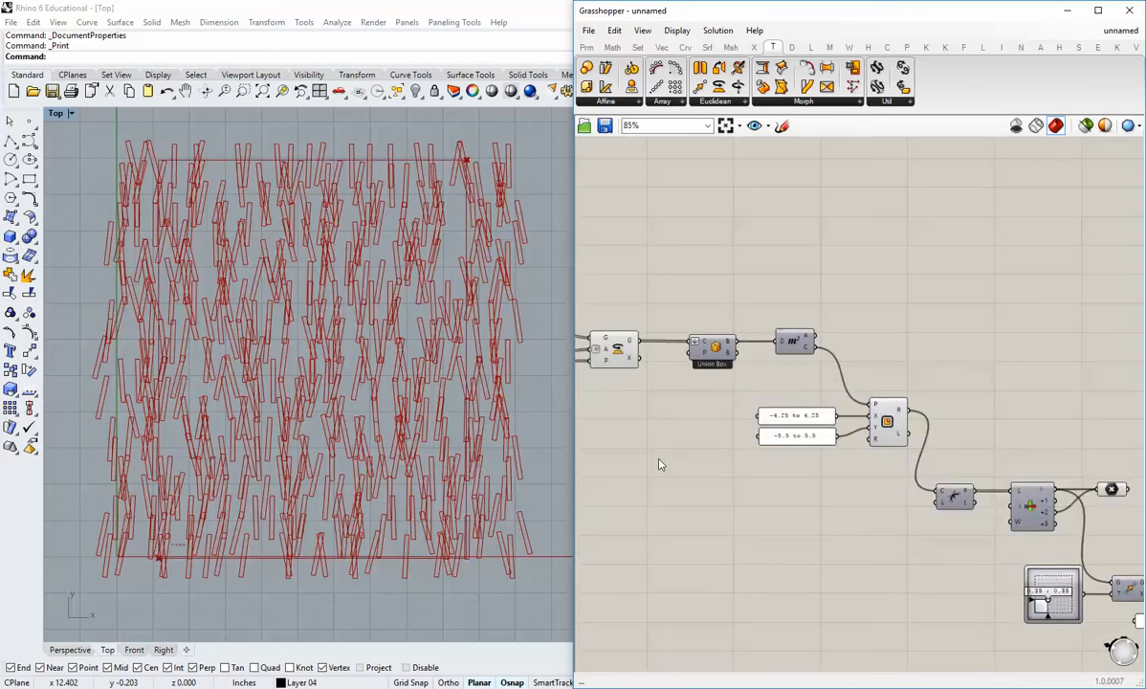
Step: Set the square grid's Size slider to 0.385
{"action": "scroll", "coordinate": [776, 493], "scroll_direction": "down", "scroll_amount": 2}
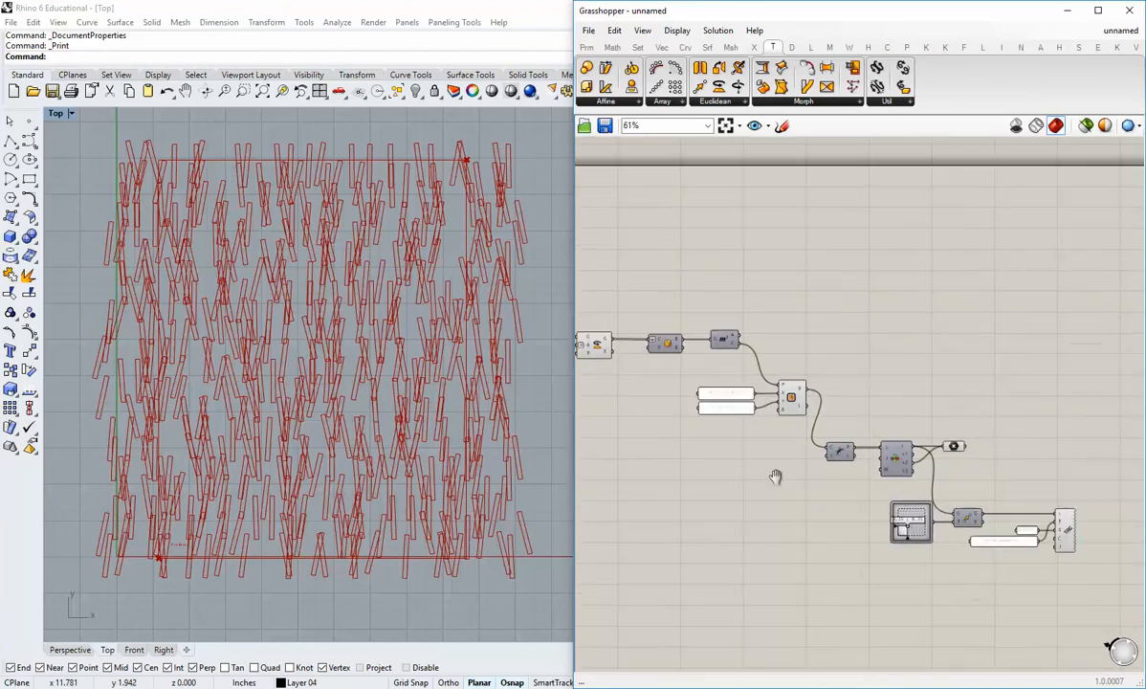
{"action": "right_click_drag", "start_coordinate": [647, 429], "coordinate": [840, 481]}
{"action": "scroll", "coordinate": [768, 402], "scroll_direction": "up", "scroll_amount": 4}
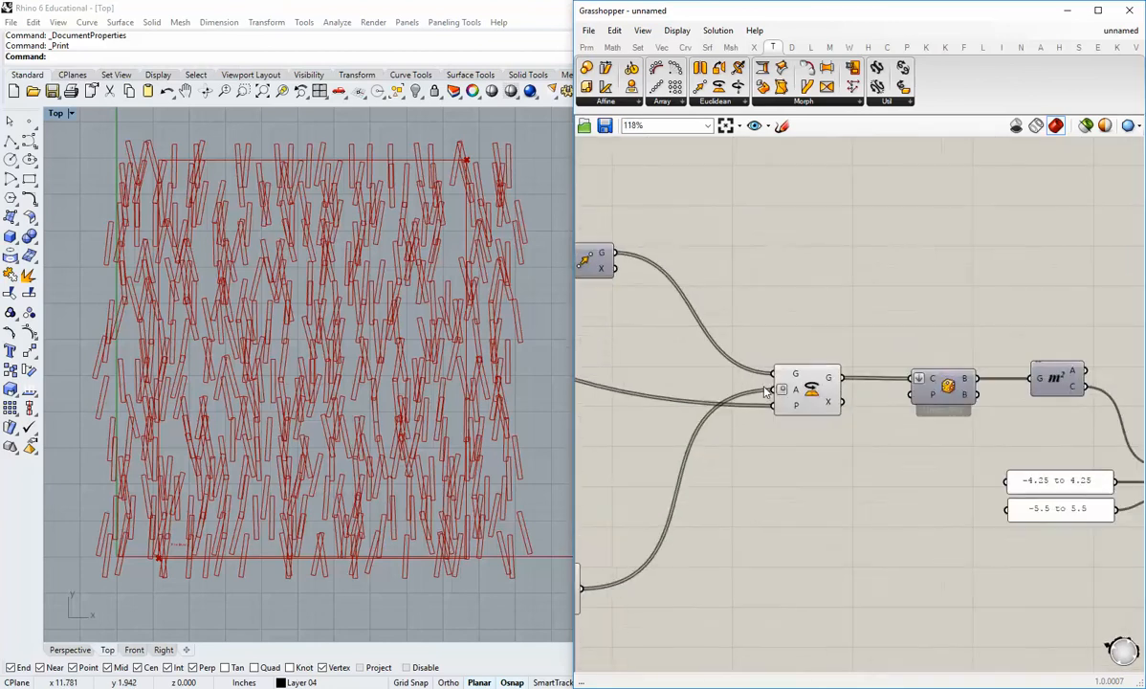
{"action": "right_click_drag", "start_coordinate": [732, 424], "coordinate": [943, 433]}
{"action": "scroll", "coordinate": [658, 406], "scroll_direction": "down", "scroll_amount": 2}
{"action": "right_click_drag", "start_coordinate": [659, 405], "coordinate": [859, 444]}
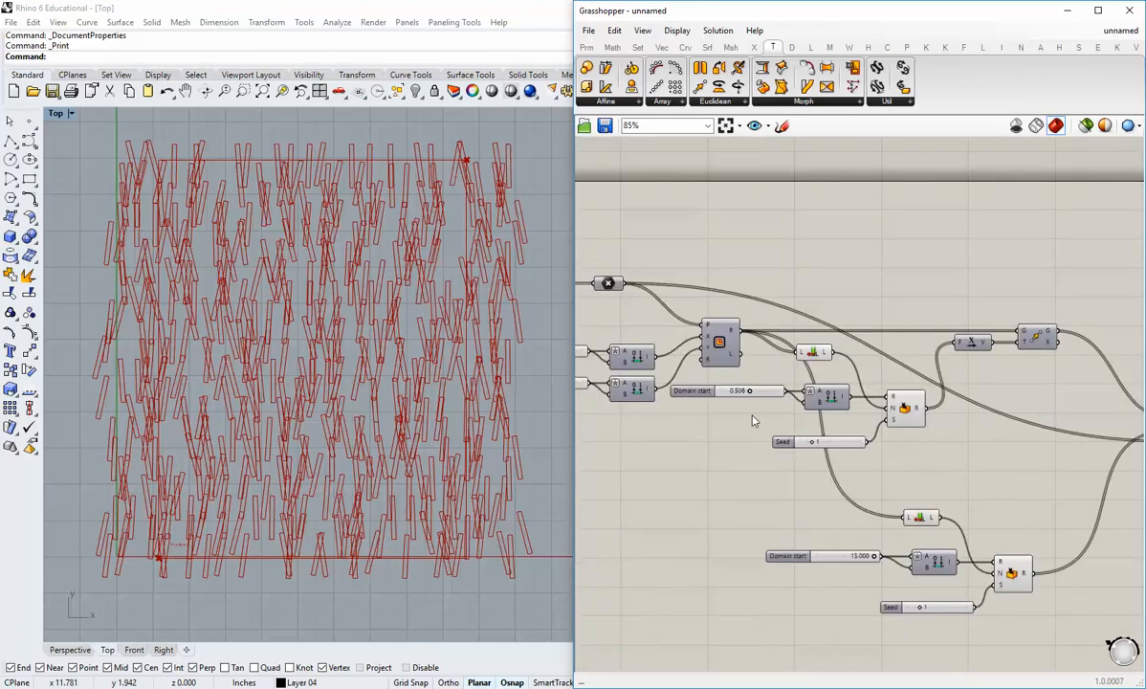
{"action": "right_click_drag", "start_coordinate": [753, 421], "coordinate": [1020, 463]}
{"action": "scroll", "coordinate": [716, 306], "scroll_direction": "up", "scroll_amount": 4}
{"action": "left_click_drag", "start_coordinate": [721, 310], "coordinate": [697, 306]}
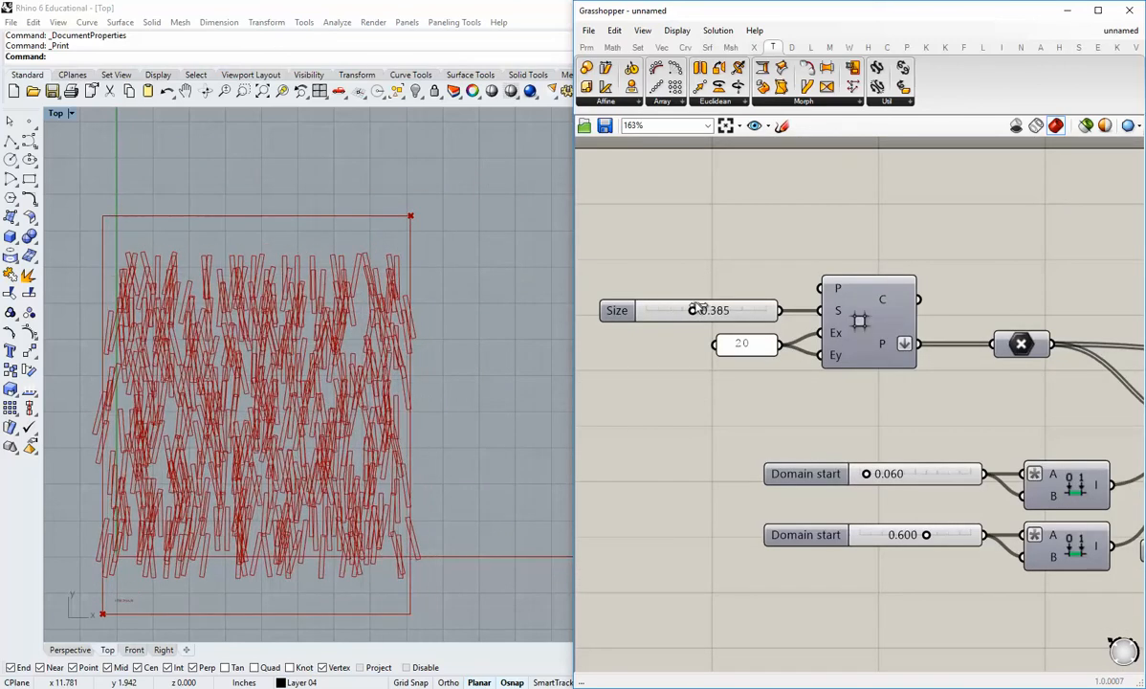
Step: Try a value of 0.029 on the random move's domain slider
{"action": "right_click_drag", "start_coordinate": [889, 546], "coordinate": [807, 429]}
{"action": "right_click_drag", "start_coordinate": [845, 495], "coordinate": [724, 446]}
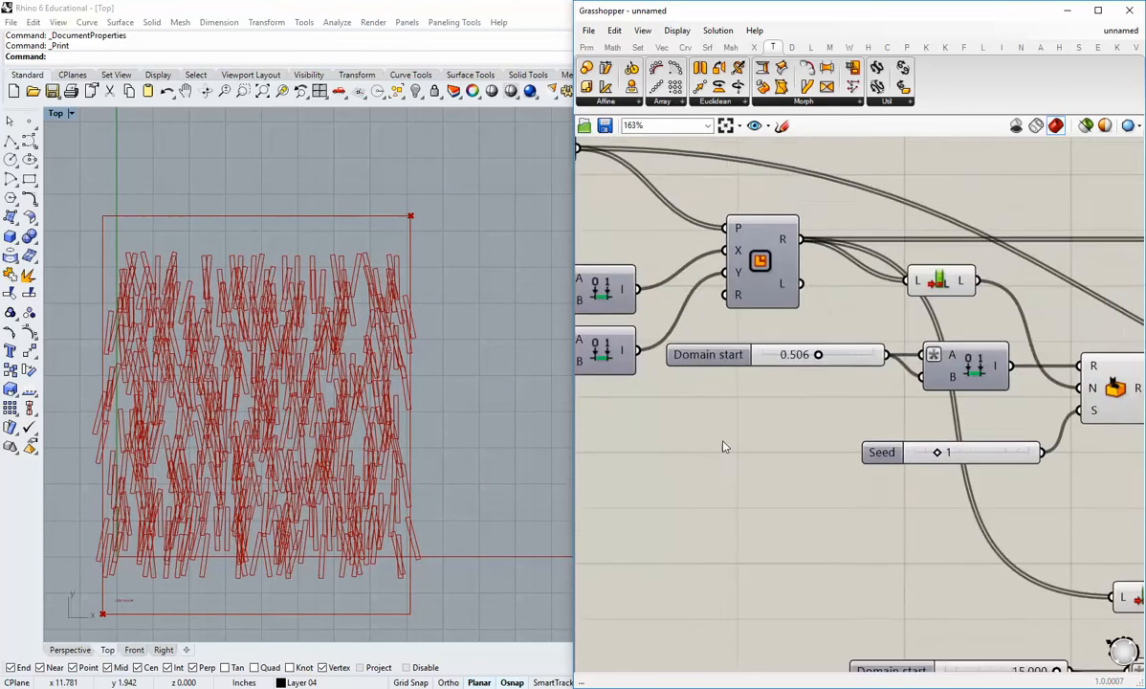
{"action": "scroll", "coordinate": [886, 417], "scroll_direction": "down", "scroll_amount": 3}
{"action": "right_click_drag", "start_coordinate": [943, 454], "coordinate": [822, 440]}
{"action": "right_click_drag", "start_coordinate": [978, 564], "coordinate": [842, 430]}
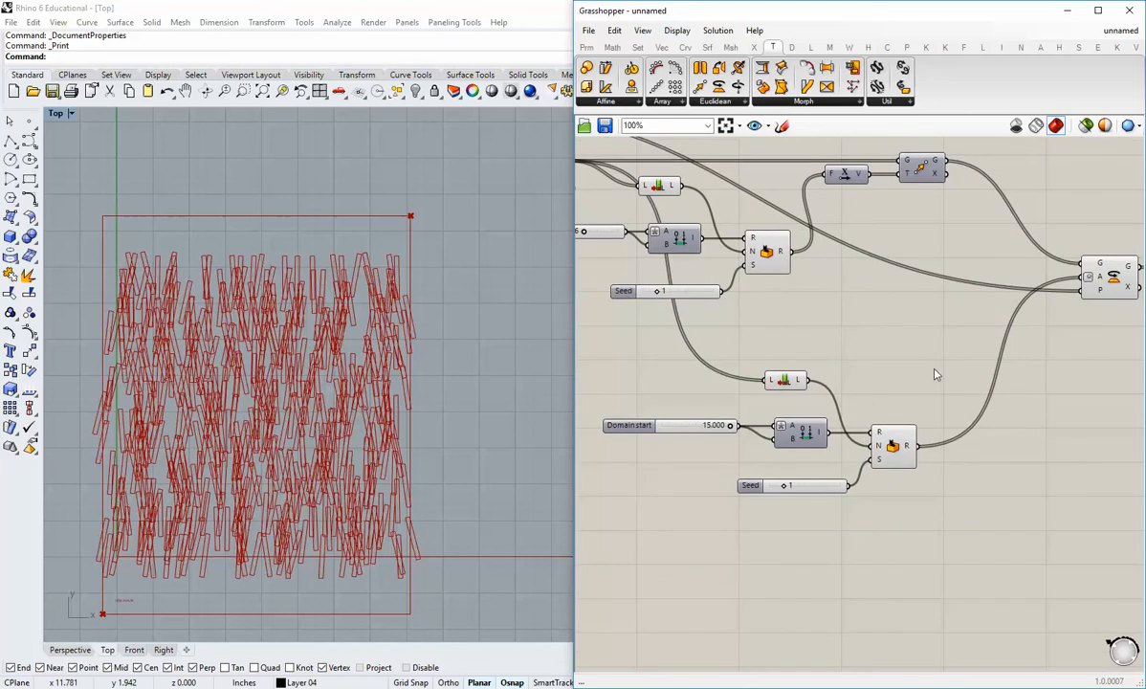
{"action": "right_click_drag", "start_coordinate": [935, 369], "coordinate": [1036, 460]}
{"action": "scroll", "coordinate": [736, 403], "scroll_direction": "up", "scroll_amount": 2}
{"action": "right_click_drag", "start_coordinate": [687, 367], "coordinate": [810, 415]}
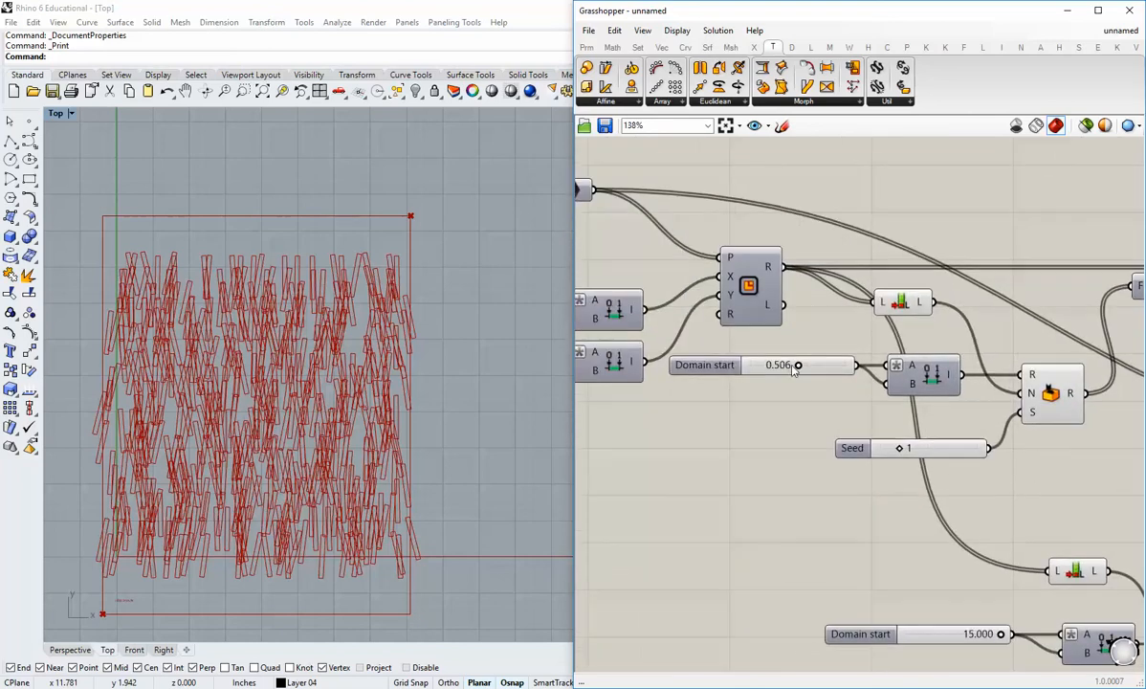
{"action": "left_click_drag", "start_coordinate": [800, 367], "coordinate": [757, 361]}
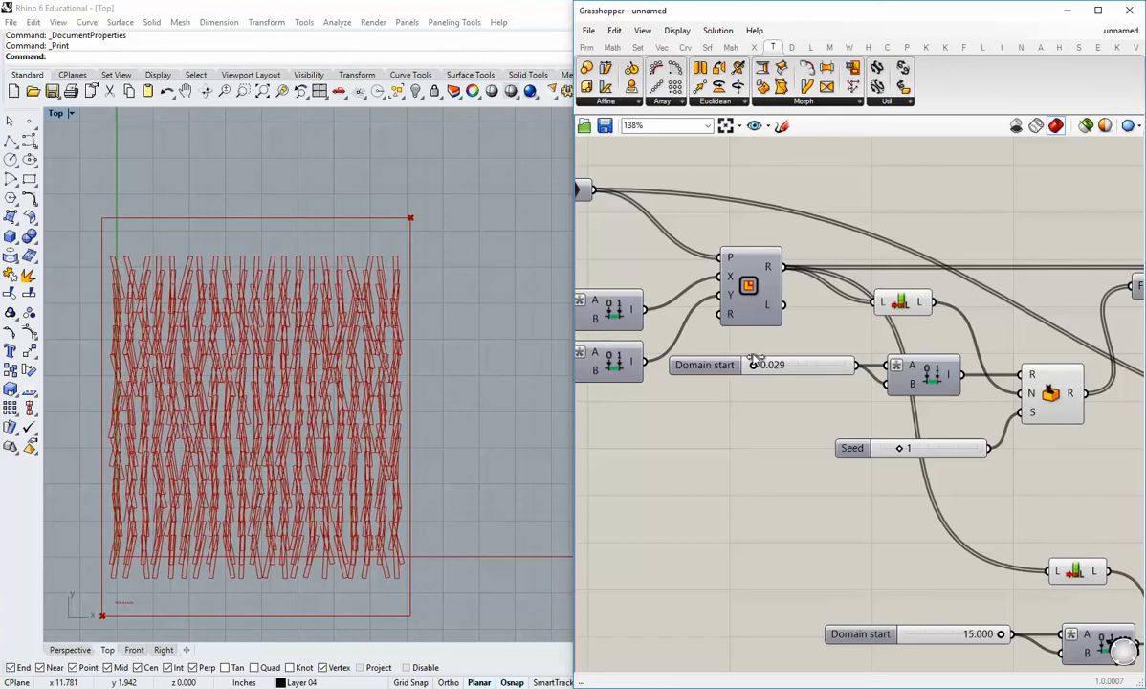
Step: Set the random move's domain slider to 0.332
{"action": "scroll", "coordinate": [368, 362], "scroll_direction": "up", "scroll_amount": 3}
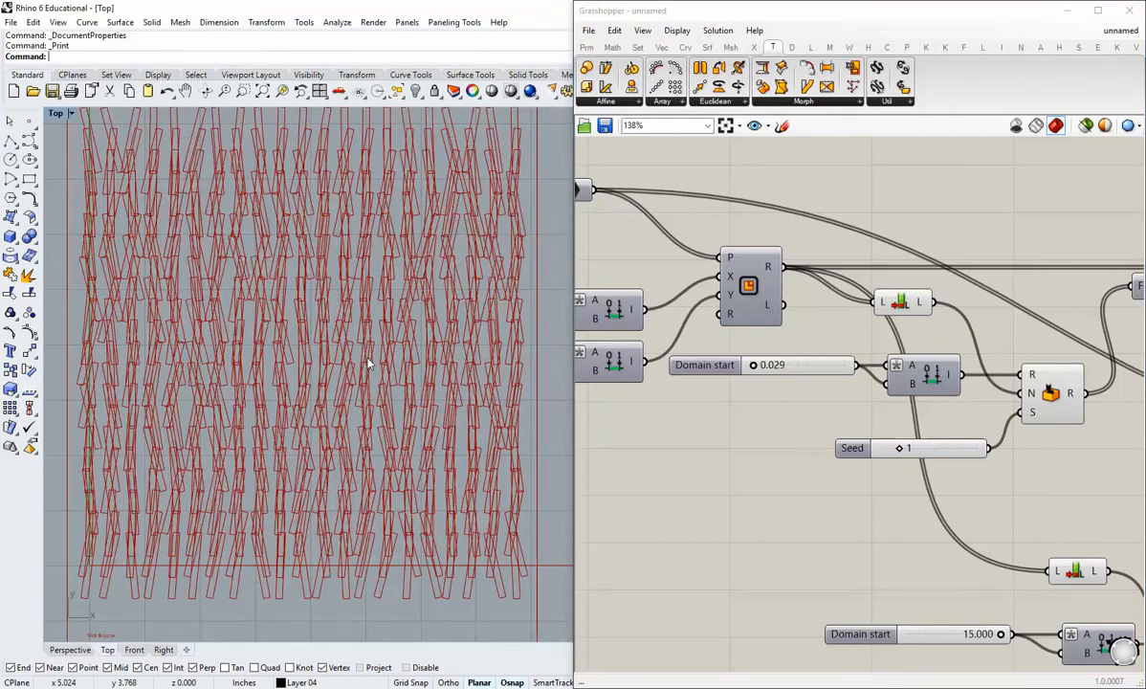
{"action": "right_click_drag", "start_coordinate": [851, 436], "coordinate": [813, 466]}
{"action": "left_click_drag", "start_coordinate": [719, 400], "coordinate": [746, 417]}
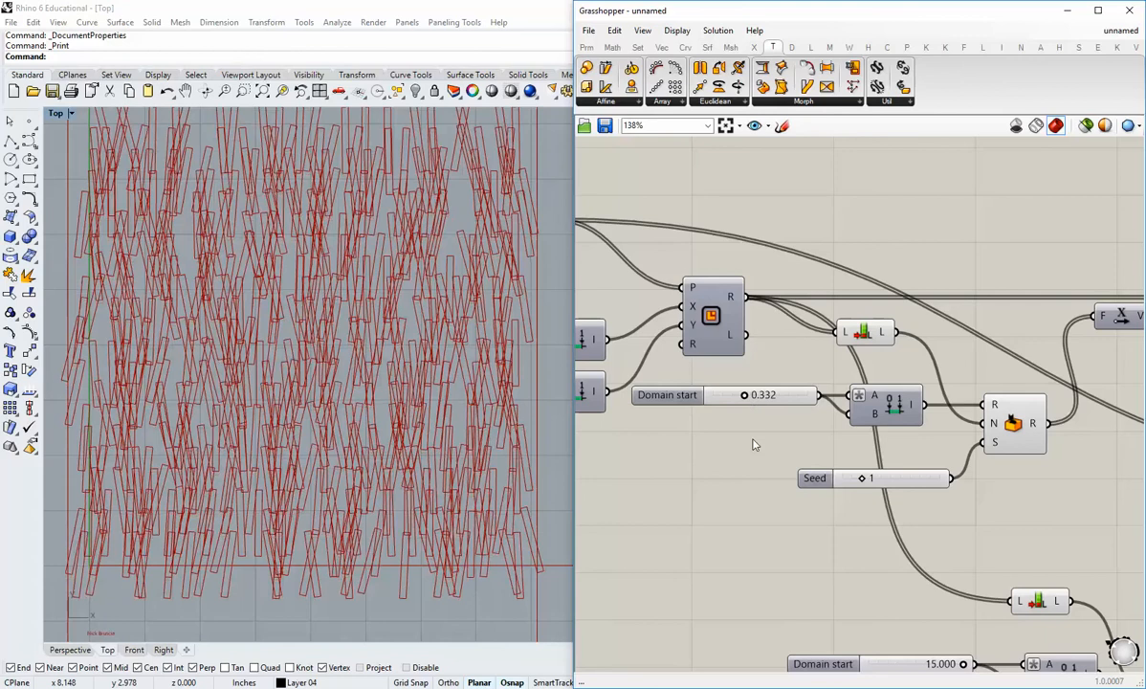
Step: Slightly reduce the rotation's domain slider value and check the pattern within the page frame in the Top viewport
{"action": "right_click_drag", "start_coordinate": [855, 556], "coordinate": [740, 316]}
{"action": "scroll", "coordinate": [844, 459], "scroll_direction": "up", "scroll_amount": 2}
{"action": "left_click_drag", "start_coordinate": [846, 422], "coordinate": [832, 413]}
{"action": "left_click", "coordinate": [369, 430]}
{"action": "scroll", "coordinate": [368, 431], "scroll_direction": "down", "scroll_amount": 4}
{"action": "right_click_drag", "start_coordinate": [369, 430], "coordinate": [349, 392]}
Step: Duplicate the grid's extent panel, set the copy to 12, and connect it to the grid's Ey input
{"action": "right_click_drag", "start_coordinate": [691, 435], "coordinate": [996, 546]}
{"action": "scroll", "coordinate": [997, 545], "scroll_direction": "down", "scroll_amount": 4}
{"action": "right_click_drag", "start_coordinate": [819, 376], "coordinate": [900, 423]}
{"action": "scroll", "coordinate": [692, 288], "scroll_direction": "up", "scroll_amount": 1}
{"action": "scroll", "coordinate": [692, 288], "scroll_direction": "up", "scroll_amount": 3}
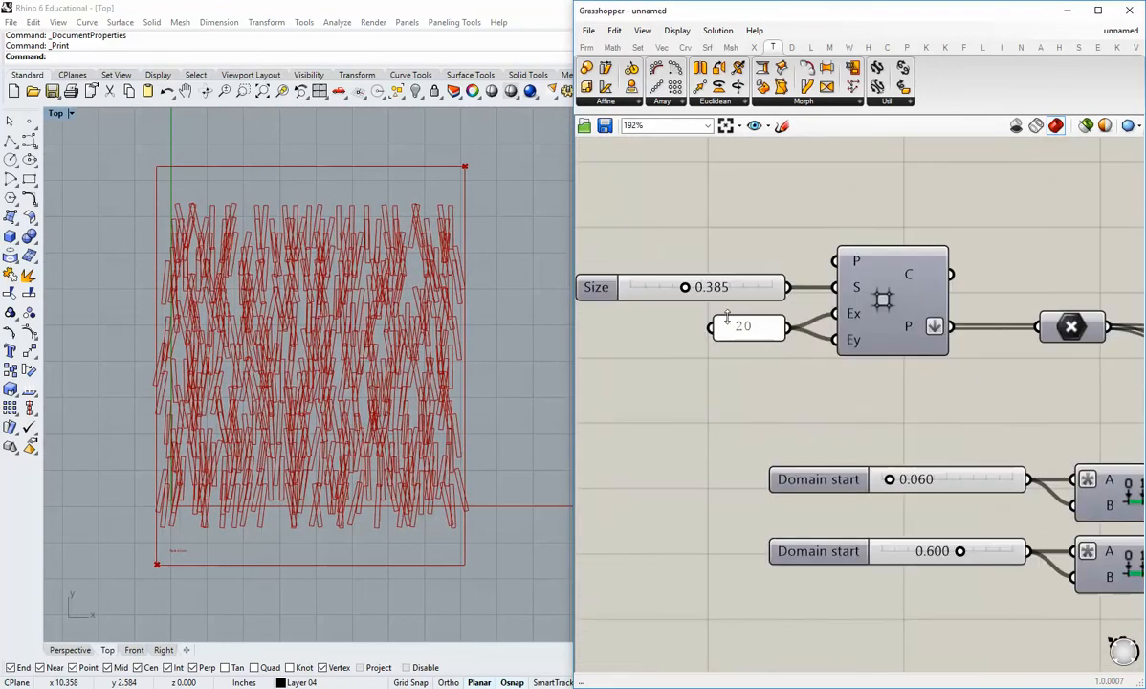
{"action": "left_click_drag", "start_coordinate": [774, 332], "coordinate": [737, 362]}
{"action": "double_click", "coordinate": [724, 361]}
{"action": "type", "text": "1"}
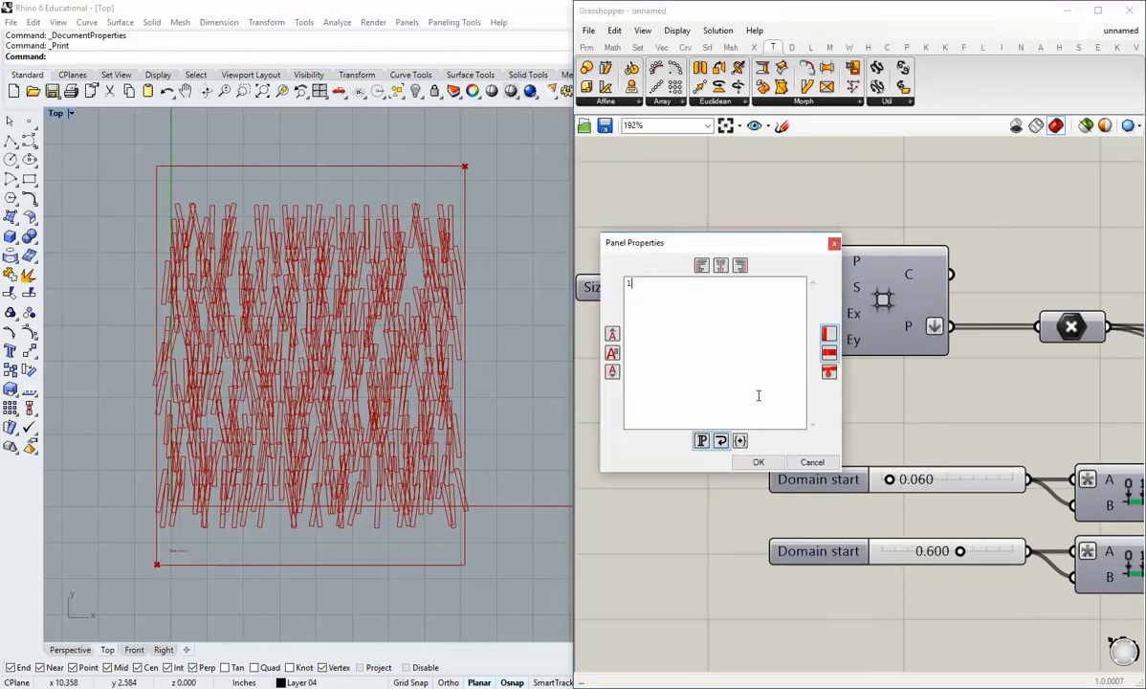
{"action": "type", "text": "2"}
{"action": "left_click", "coordinate": [758, 462]}
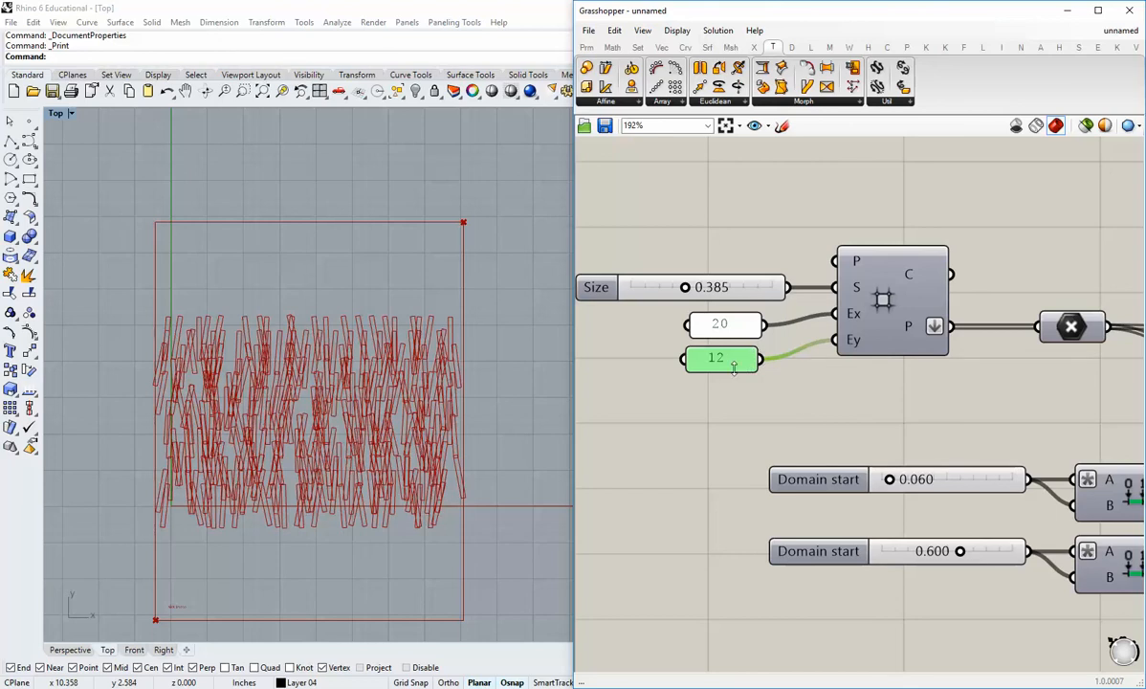
Step: Swap the grid extent inputs so the 20 panel feeds Ey and the 12 panel feeds Ex
{"action": "left_click_drag", "start_coordinate": [764, 326], "coordinate": [831, 346]}
{"action": "left_click", "coordinate": [734, 380]}
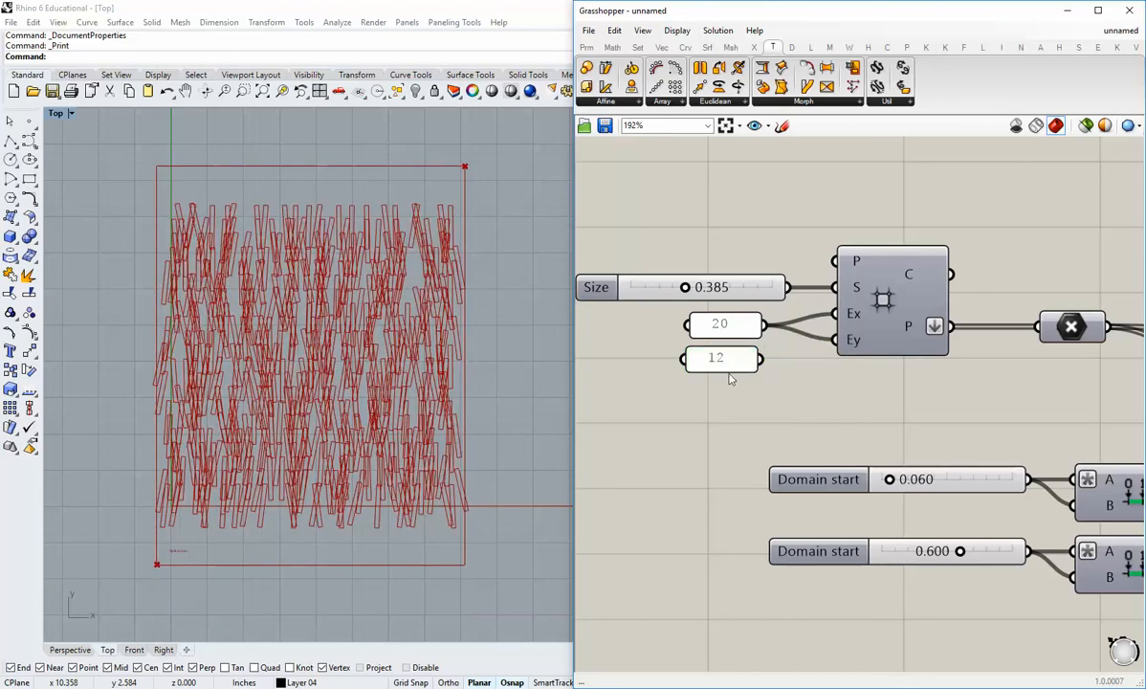
{"action": "left_click_drag", "start_coordinate": [761, 360], "coordinate": [835, 340]}
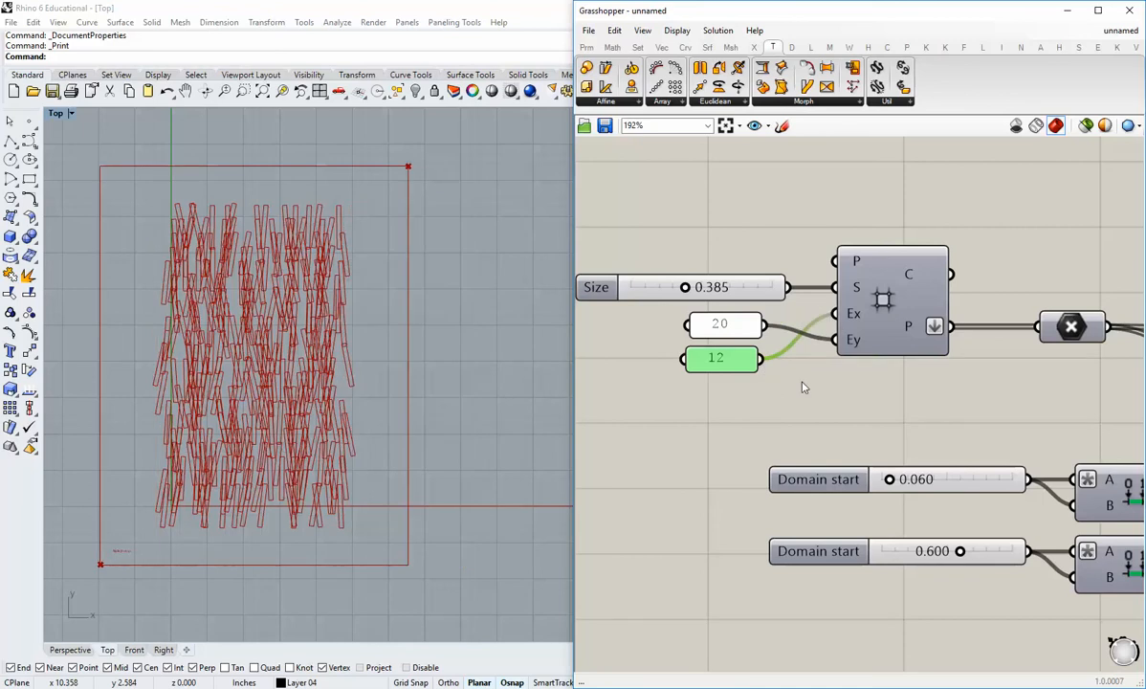
Step: Try 15 in the grid's Ex extent panel, and settle on 16
{"action": "double_click", "coordinate": [724, 358]}
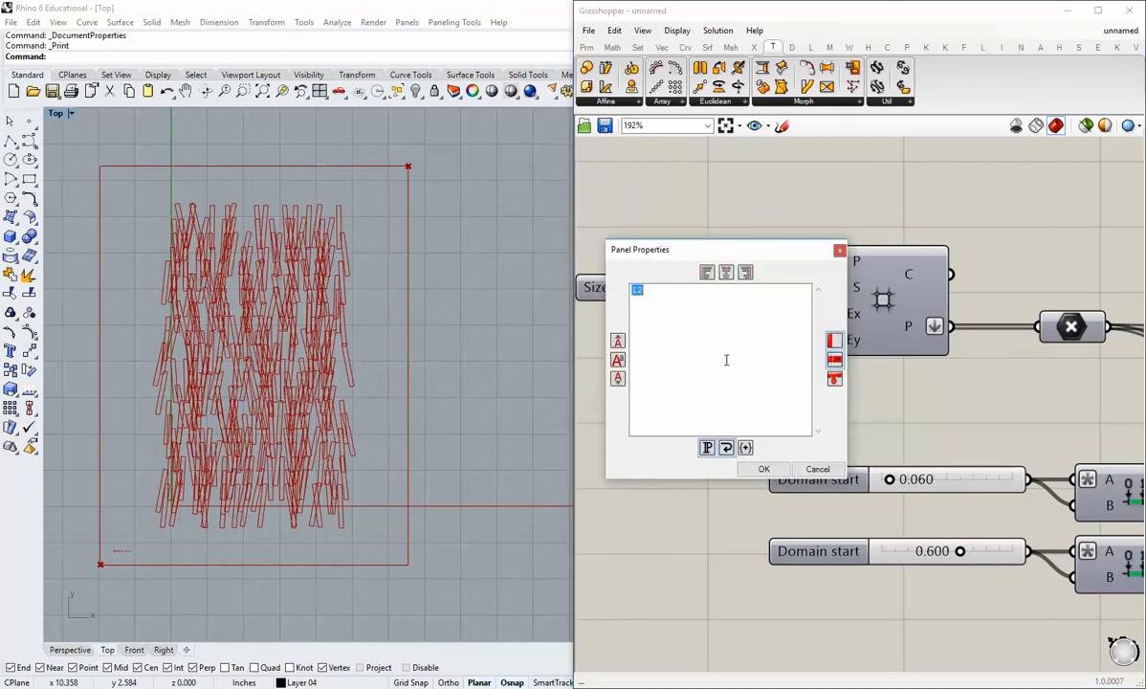
{"action": "left_click", "coordinate": [760, 470]}
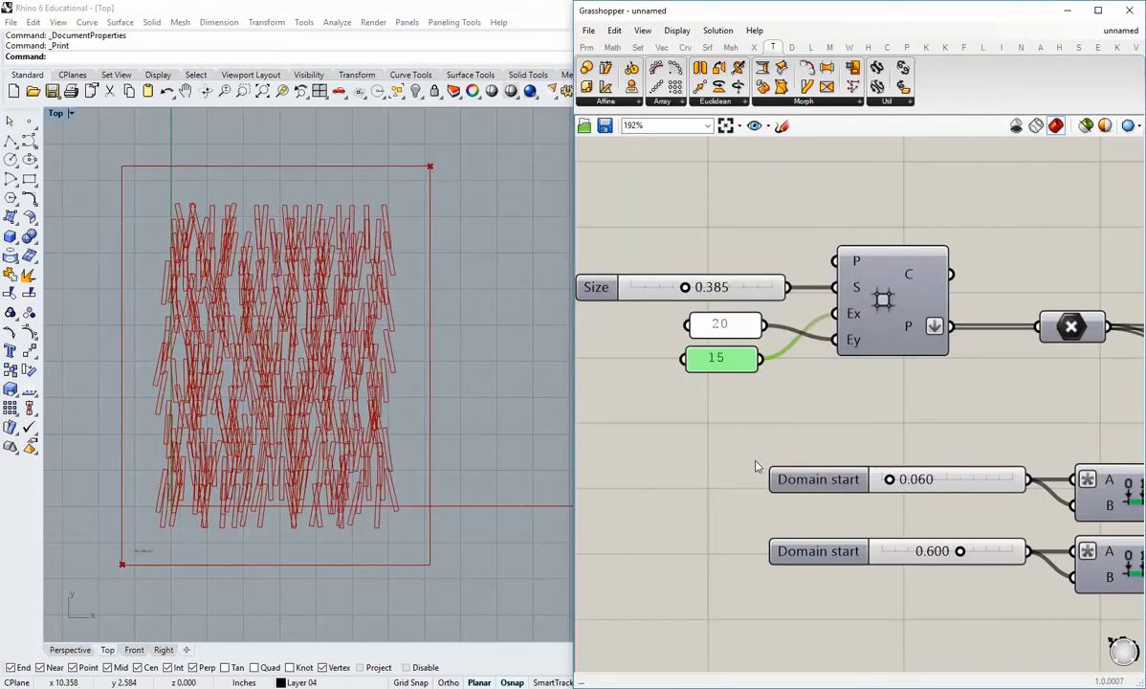
{"action": "double_click", "coordinate": [725, 360]}
{"action": "type", "text": "16"}
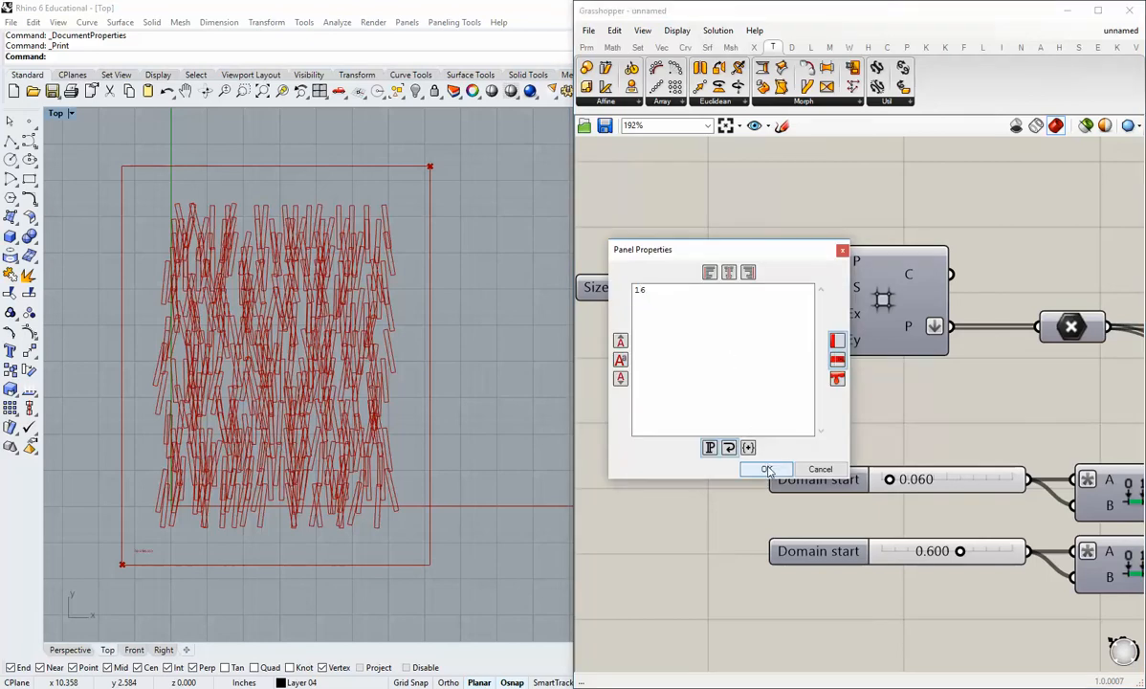
{"action": "left_click", "coordinate": [766, 469]}
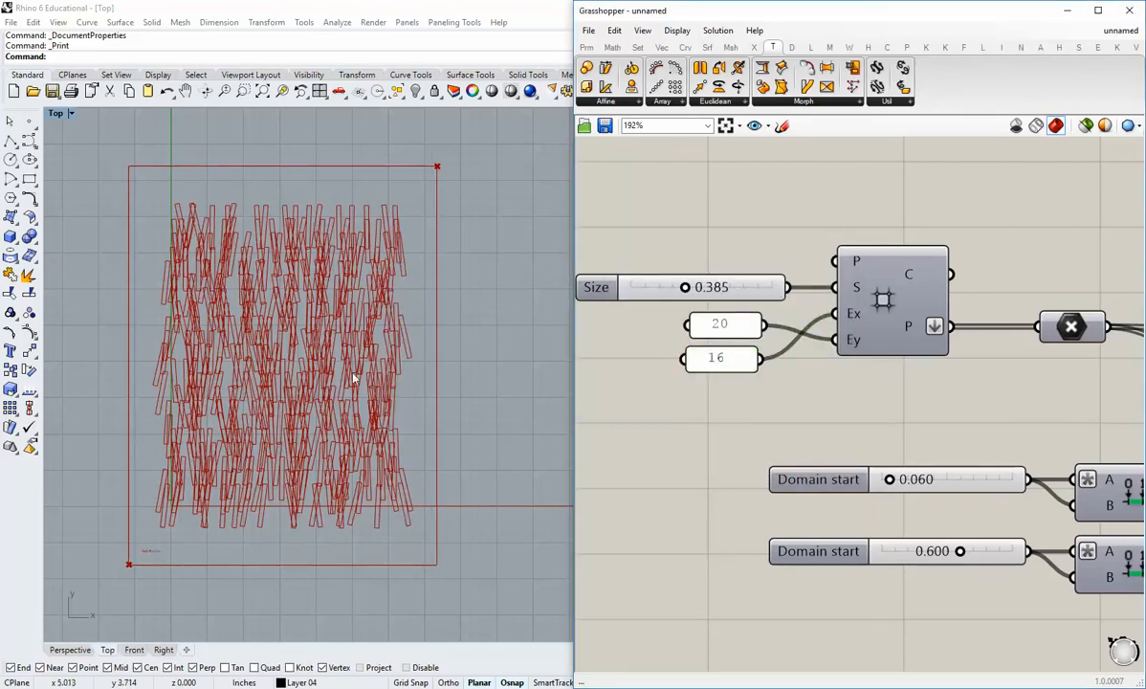
{"action": "scroll", "coordinate": [353, 378], "scroll_direction": "up", "scroll_amount": 4}
{"action": "scroll", "coordinate": [354, 374], "scroll_direction": "down", "scroll_amount": 4}
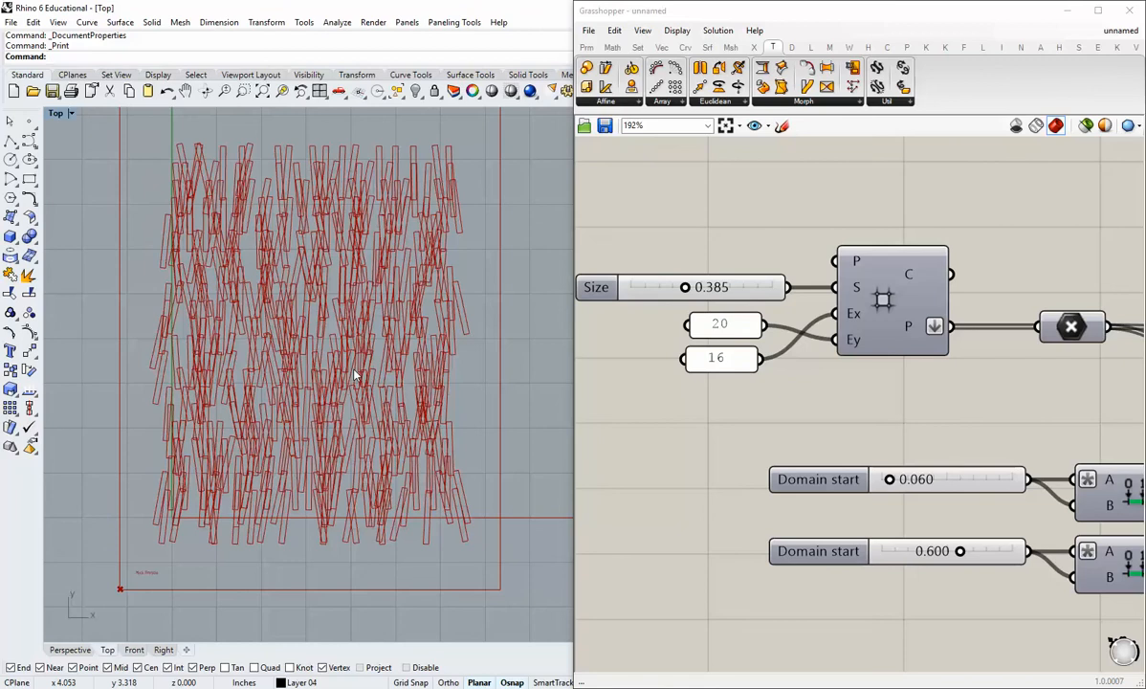
Step: Set the domain slider for the rectangles' Y size to 0.520
{"action": "scroll", "coordinate": [777, 402], "scroll_direction": "down", "scroll_amount": 4}
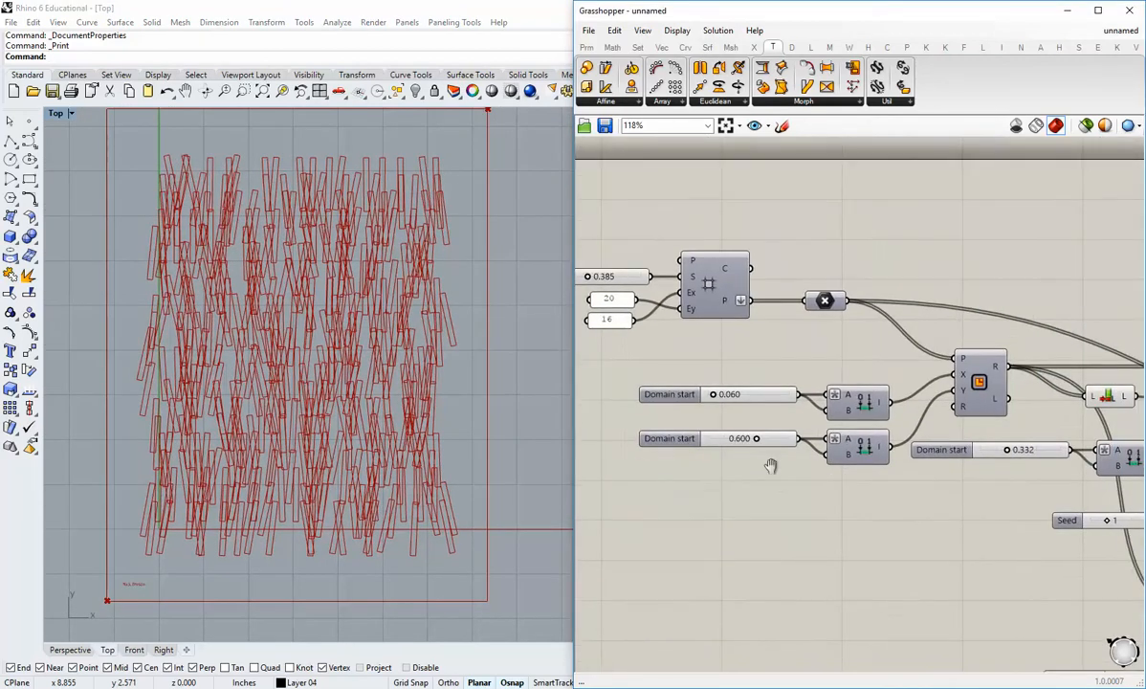
{"action": "scroll", "coordinate": [755, 456], "scroll_direction": "up", "scroll_amount": 2}
{"action": "mouse_move", "coordinate": [735, 415]}
{"action": "left_mouse_down"}
{"action": "mouse_move", "coordinate": [718, 414]}
{"action": "mouse_move", "coordinate": [727, 416]}
{"action": "left_mouse_up"}
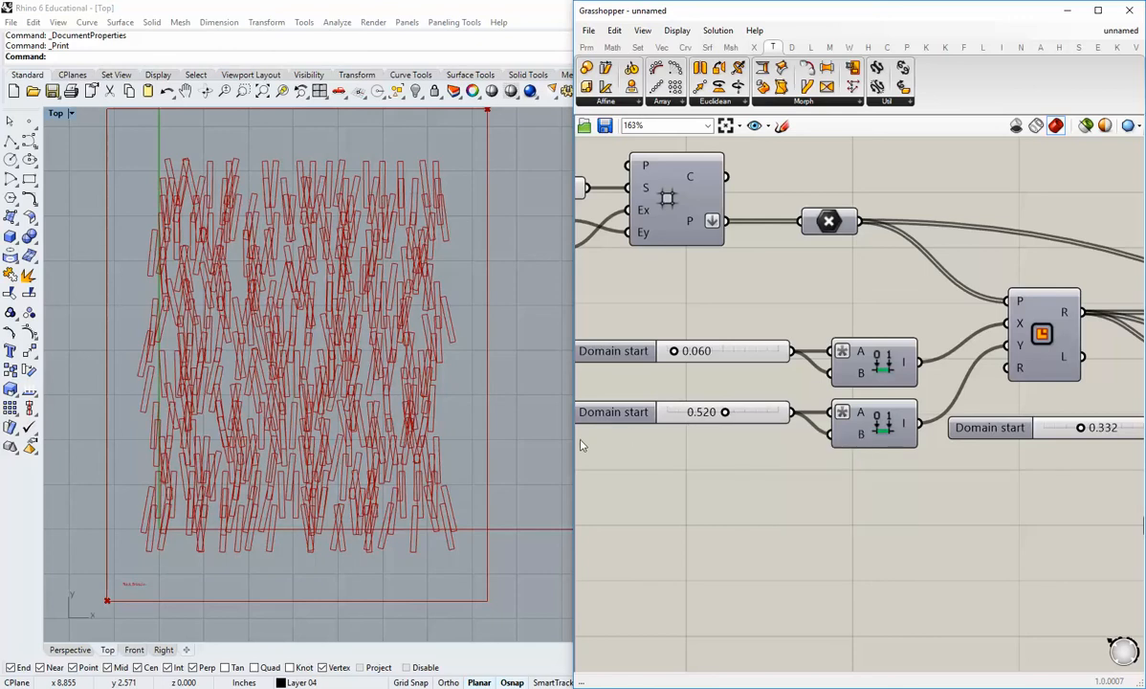
Step: Examine the page frame and name tag around the pattern in the Top viewport, and the frame components in the definition
{"action": "right_click_drag", "start_coordinate": [363, 487], "coordinate": [397, 429]}
{"action": "scroll", "coordinate": [165, 513], "scroll_direction": "up", "scroll_amount": 10}
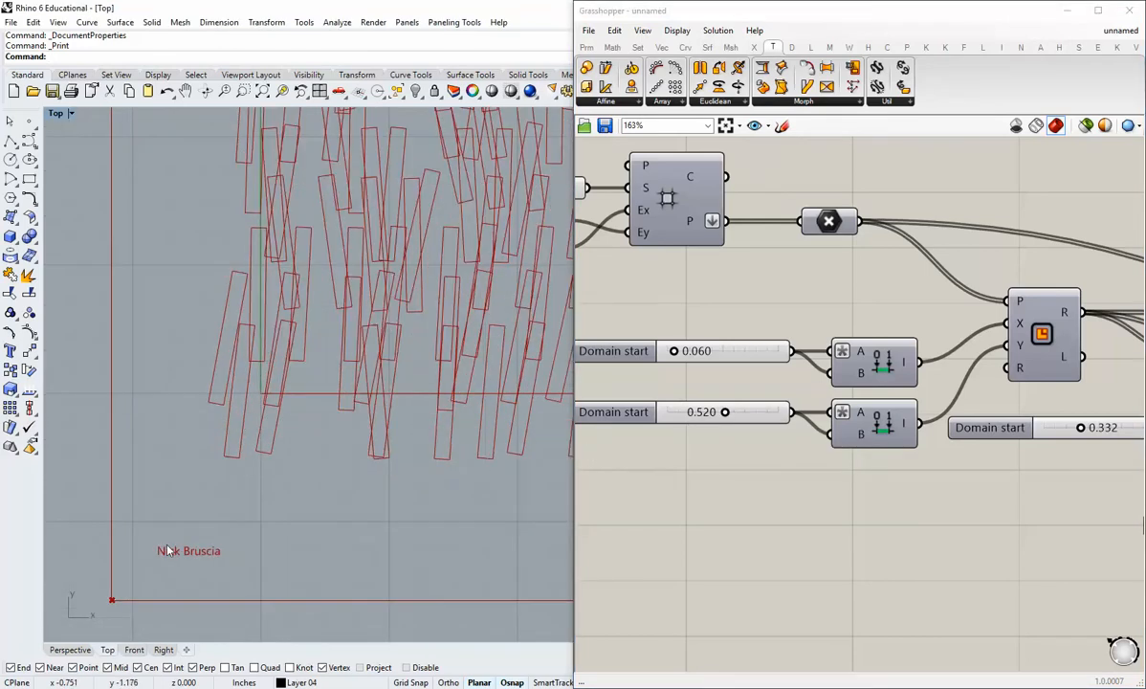
{"action": "scroll", "coordinate": [213, 525], "scroll_direction": "down", "scroll_amount": 8}
{"action": "right_click_drag", "start_coordinate": [342, 472], "coordinate": [247, 532]}
{"action": "scroll", "coordinate": [258, 497], "scroll_direction": "down", "scroll_amount": 3}
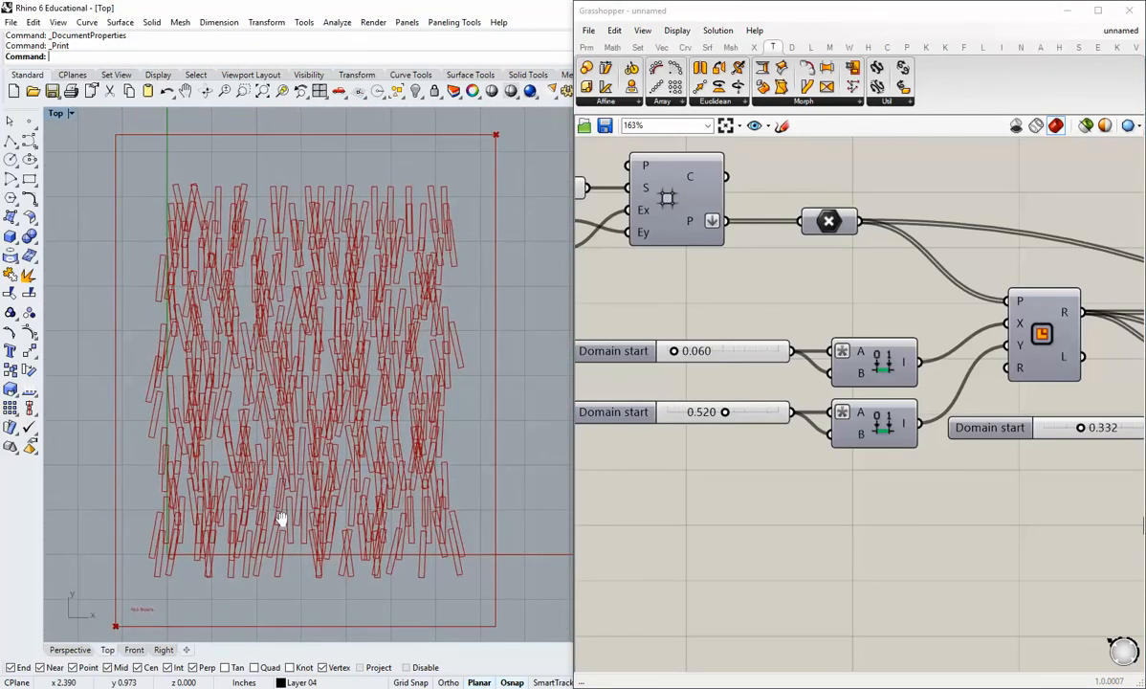
{"action": "scroll", "coordinate": [678, 499], "scroll_direction": "down", "scroll_amount": 5}
{"action": "mouse_move", "coordinate": [1119, 524]}
{"action": "right_mouse_down"}
{"action": "mouse_move", "coordinate": [914, 483]}
{"action": "mouse_move", "coordinate": [709, 471]}
{"action": "right_mouse_up"}
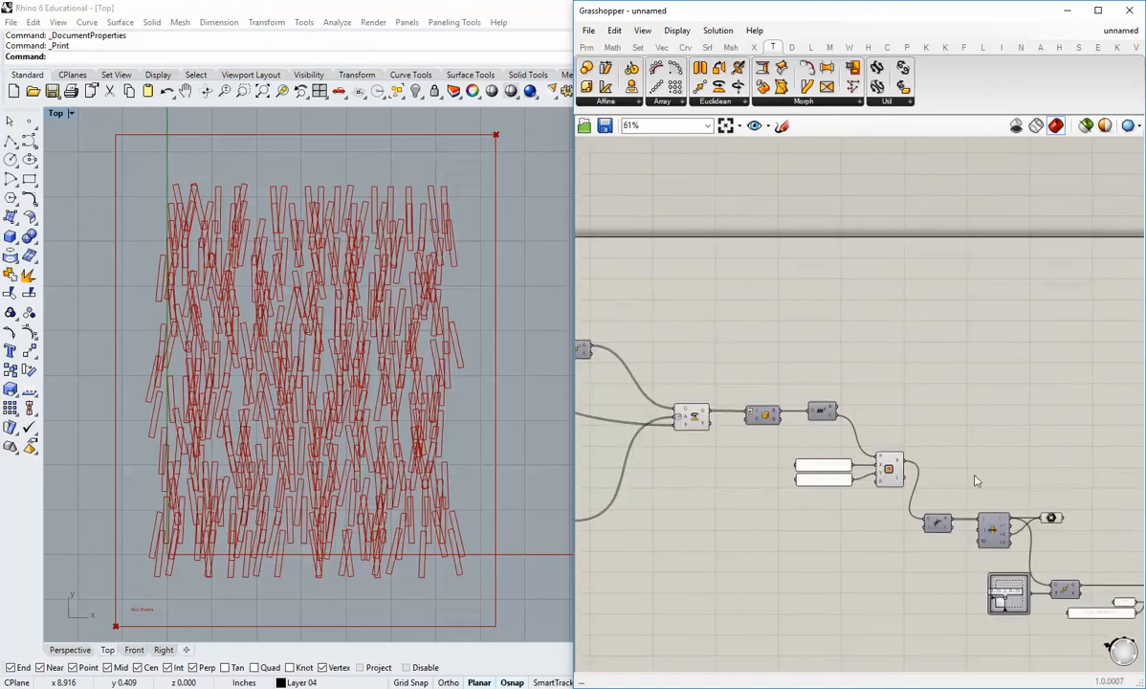
{"action": "right_click_drag", "start_coordinate": [984, 541], "coordinate": [891, 449]}
{"action": "right_click_drag", "start_coordinate": [718, 428], "coordinate": [679, 393]}
{"action": "scroll", "coordinate": [781, 409], "scroll_direction": "up", "scroll_amount": 2}
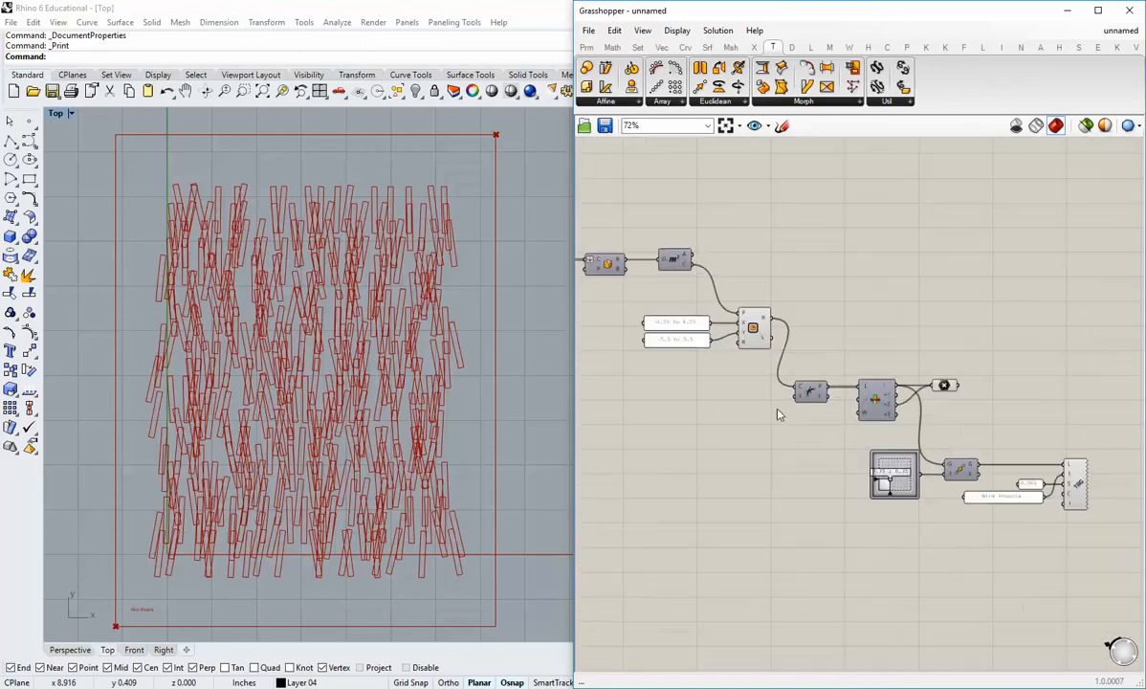
{"action": "left_click", "coordinate": [753, 308]}
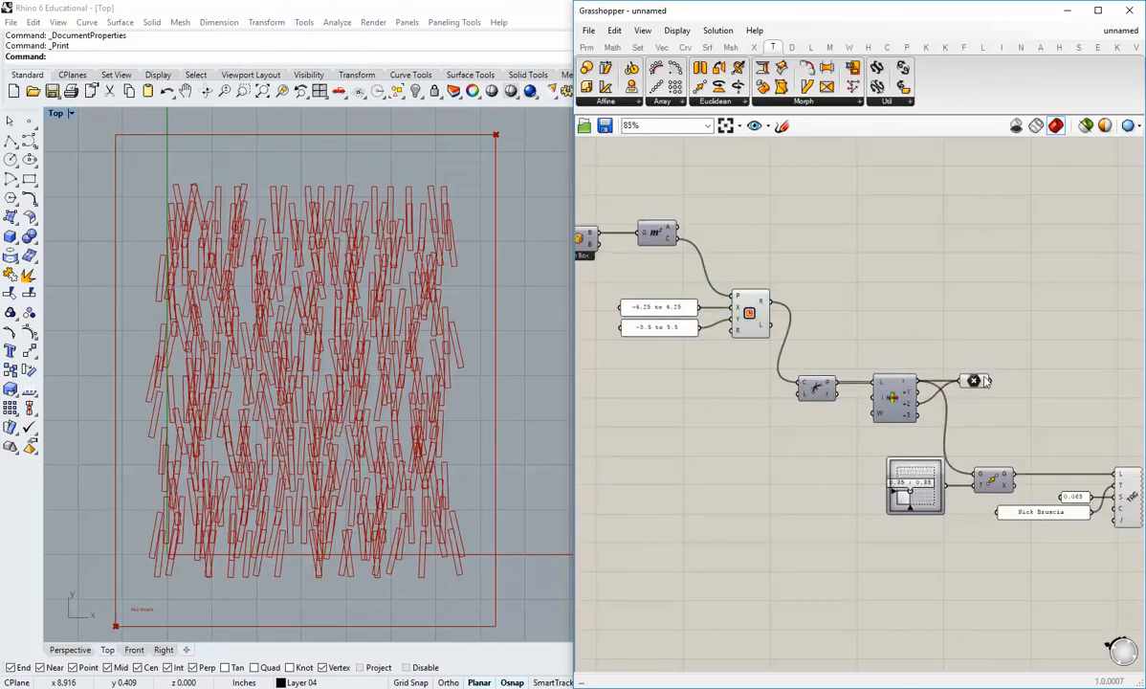
{"action": "right_click_drag", "start_coordinate": [944, 319], "coordinate": [884, 316]}
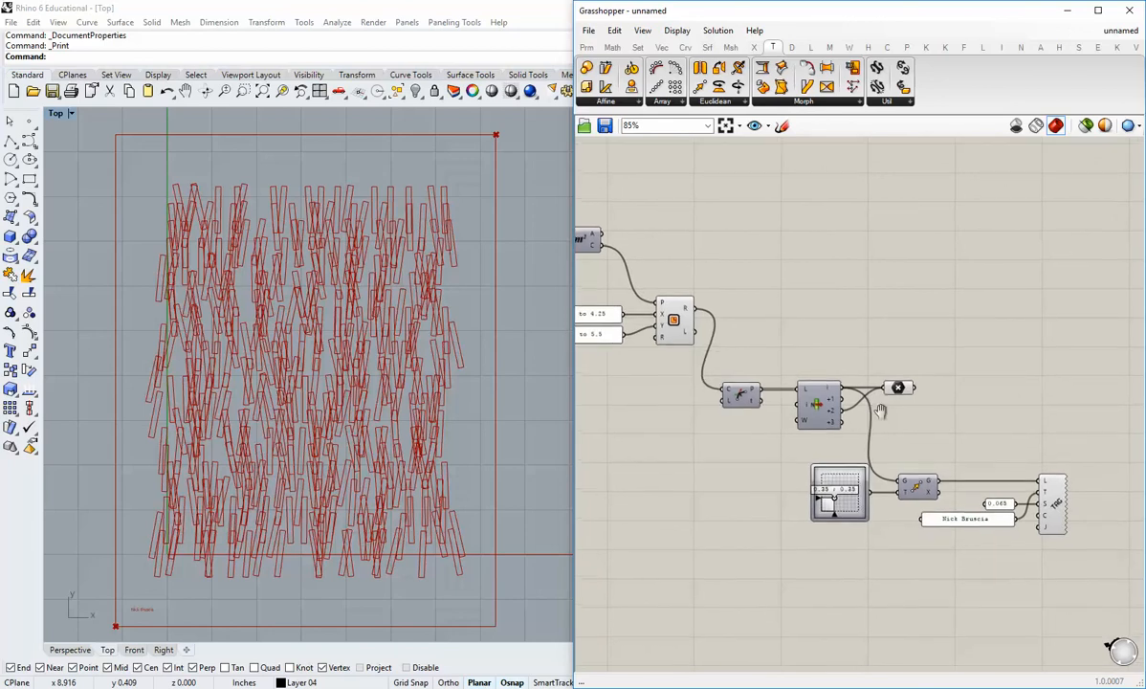
{"action": "scroll", "coordinate": [957, 401], "scroll_direction": "down", "scroll_amount": 3}
{"action": "scroll", "coordinate": [775, 361], "scroll_direction": "up", "scroll_amount": 4}
{"action": "left_click", "coordinate": [780, 362]}
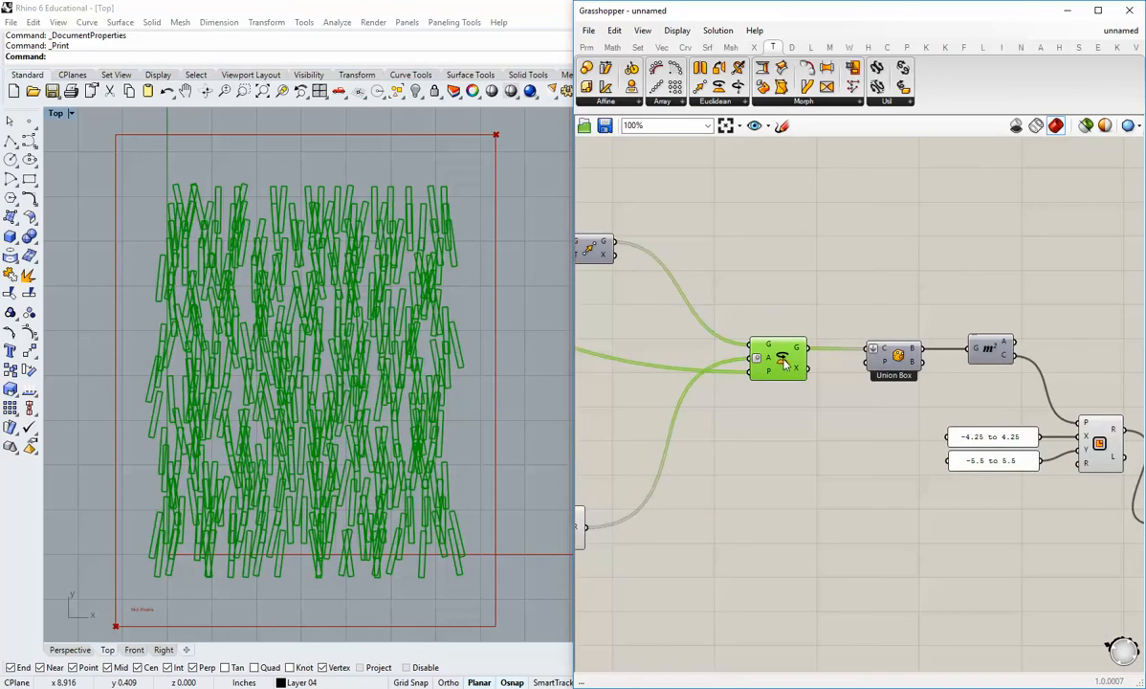
{"action": "right_click", "coordinate": [779, 359]}
{"action": "left_click", "coordinate": [807, 408]}
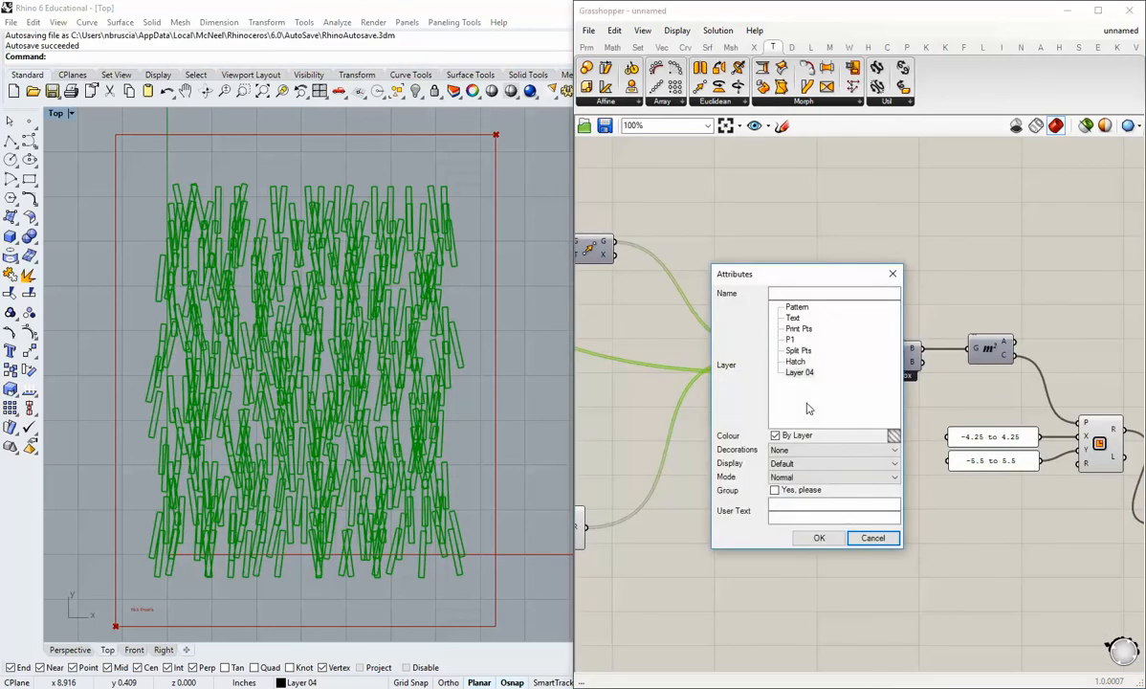
{"action": "left_click", "coordinate": [797, 307]}
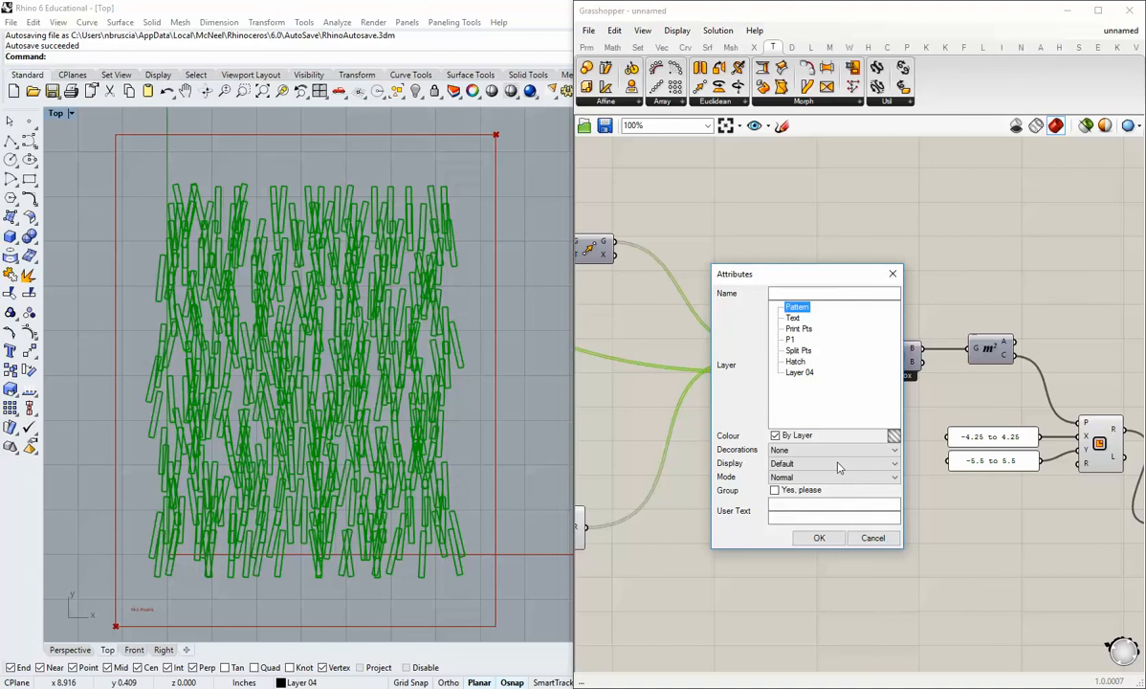
{"action": "left_click", "coordinate": [865, 536]}
{"action": "left_click", "coordinate": [855, 526]}
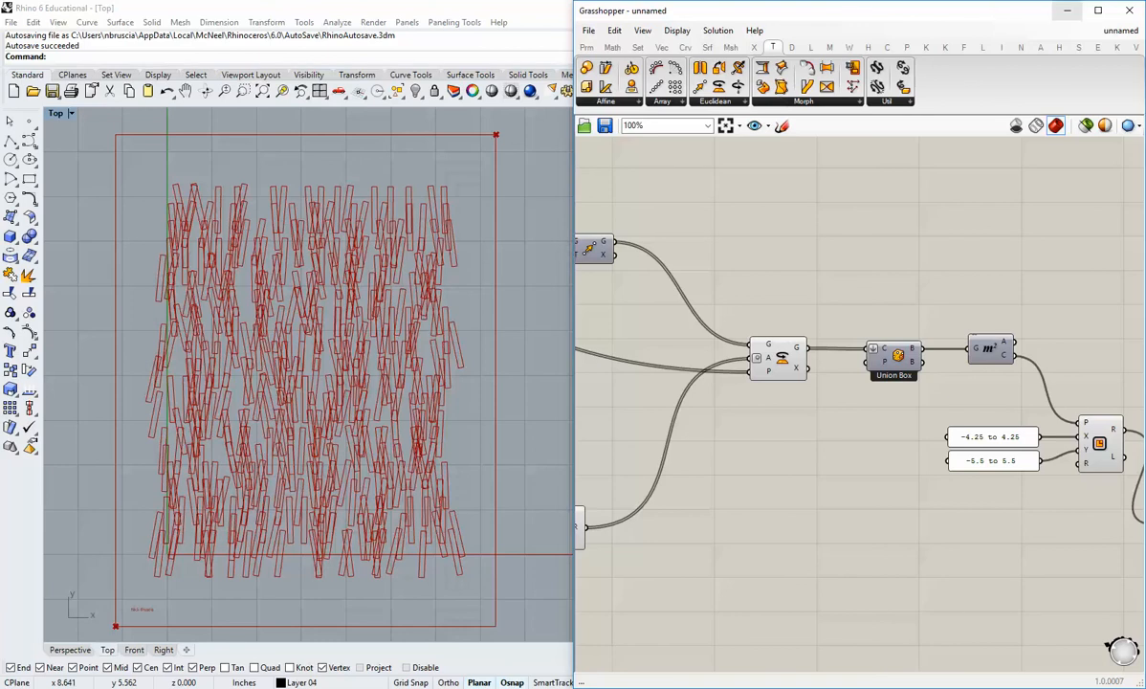
Step: Bake the rotated rectangles from the Rotate component into the Rhino document as layered geometry
{"action": "mouse_move", "coordinate": [898, 14]}
{"action": "left_mouse_down"}
{"action": "mouse_move", "coordinate": [674, 15]}
{"action": "mouse_move", "coordinate": [896, 17]}
{"action": "left_mouse_up"}
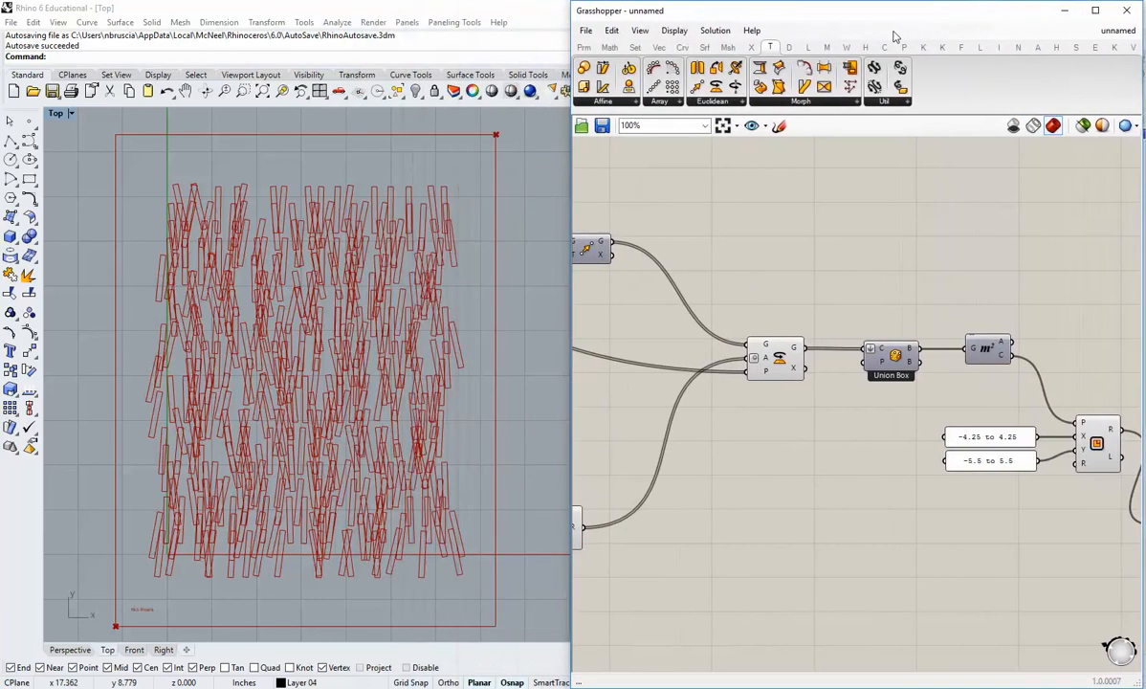
{"action": "right_click", "coordinate": [779, 360]}
{"action": "left_click", "coordinate": [815, 414]}
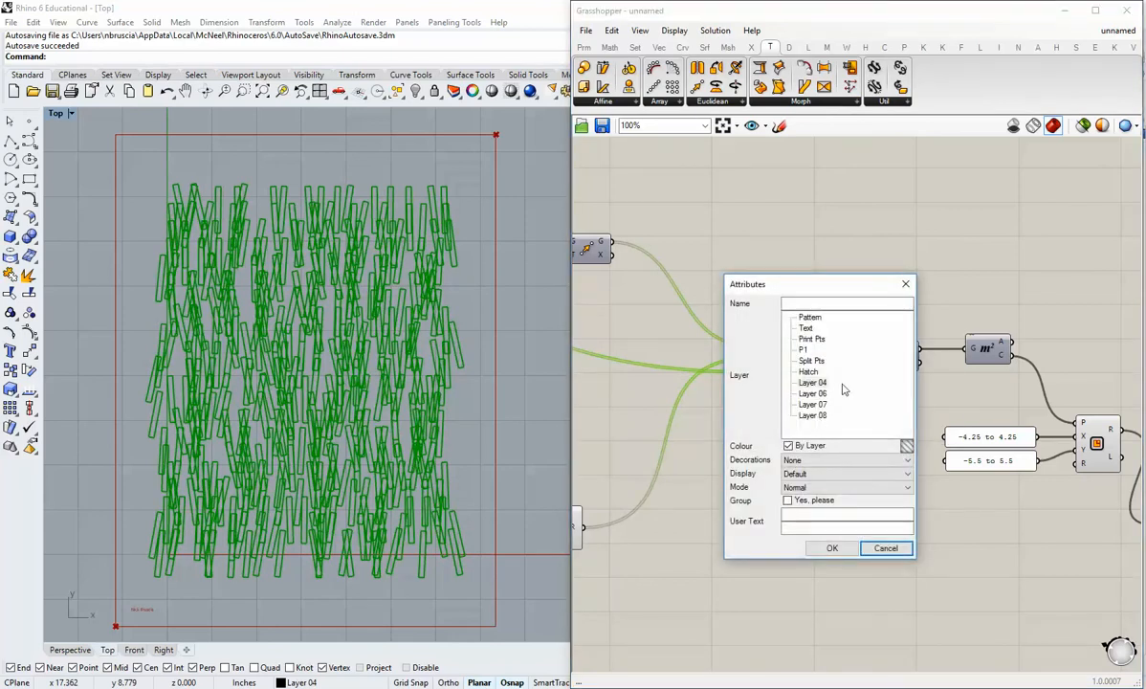
{"action": "left_click", "coordinate": [843, 390]}
{"action": "left_click", "coordinate": [832, 548]}
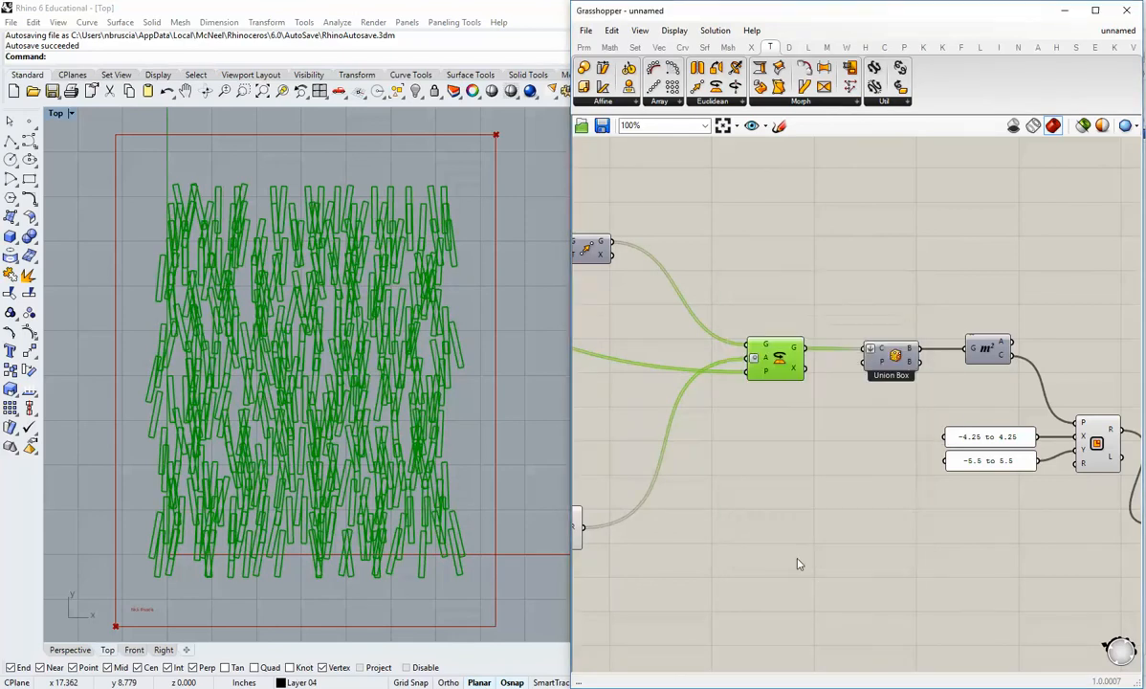
{"action": "left_click", "coordinate": [800, 565]}
Step: Bake the page frame's two corner points from the Point component onto Layer 07
{"action": "right_click_drag", "start_coordinate": [990, 465], "coordinate": [723, 388]}
{"action": "scroll", "coordinate": [724, 387], "scroll_direction": "down", "scroll_amount": 2}
{"action": "right_click_drag", "start_coordinate": [1000, 437], "coordinate": [916, 417]}
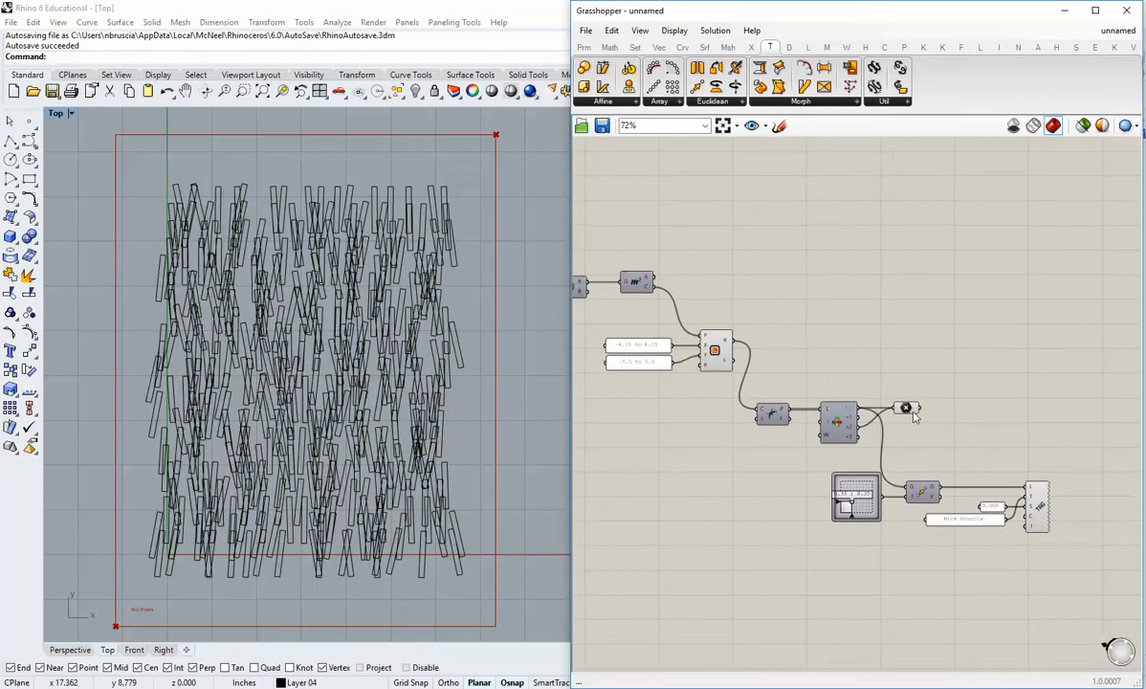
{"action": "scroll", "coordinate": [913, 418], "scroll_direction": "up", "scroll_amount": 3}
{"action": "left_click", "coordinate": [897, 402]}
{"action": "right_click", "coordinate": [899, 399]}
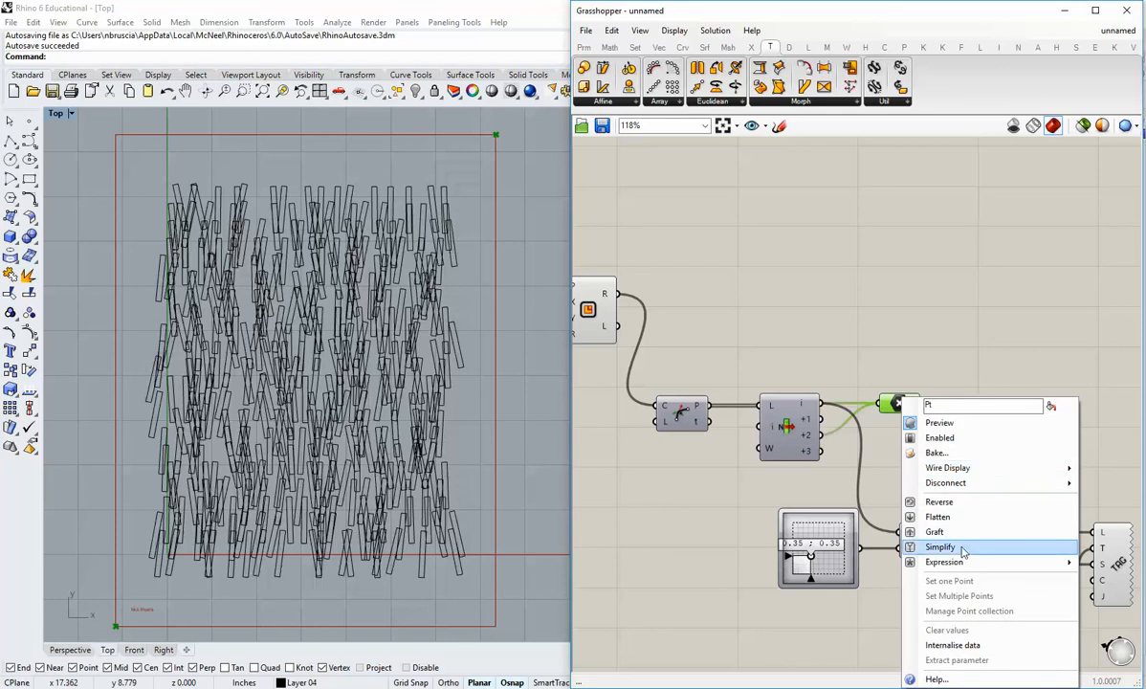
{"action": "left_click", "coordinate": [930, 452]}
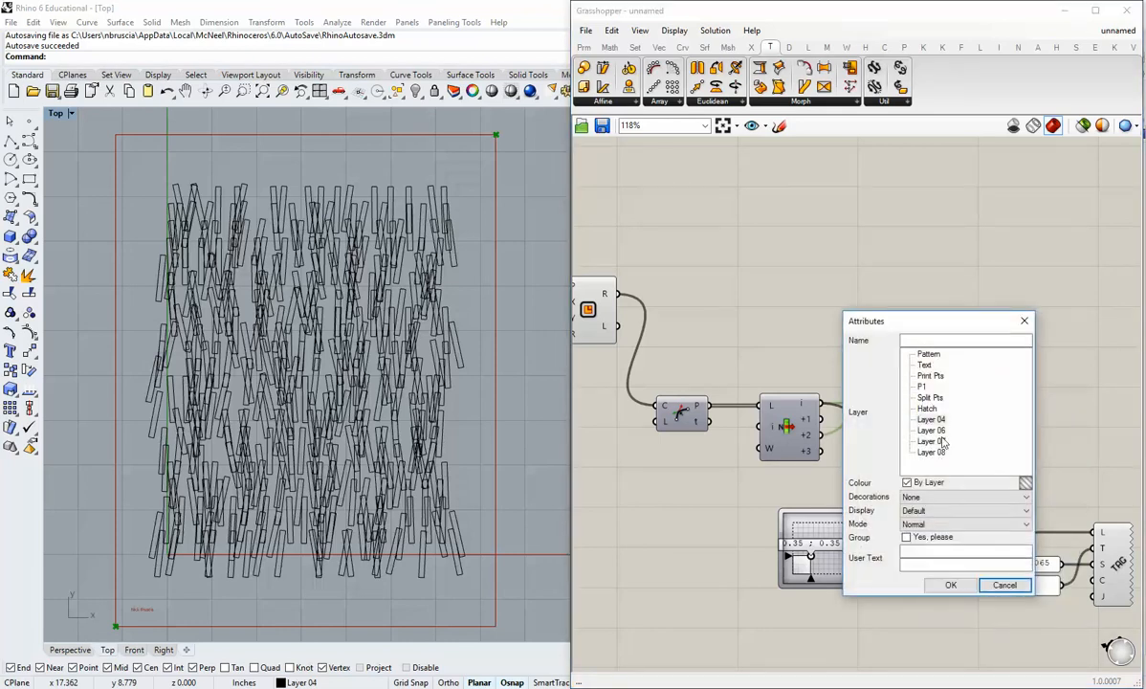
{"action": "left_click", "coordinate": [933, 442]}
{"action": "left_click", "coordinate": [951, 584]}
Step: Bake the name tag text onto Layer 07 and limit the Grasshopper preview to selected components
{"action": "right_click_drag", "start_coordinate": [1041, 358], "coordinate": [829, 338]}
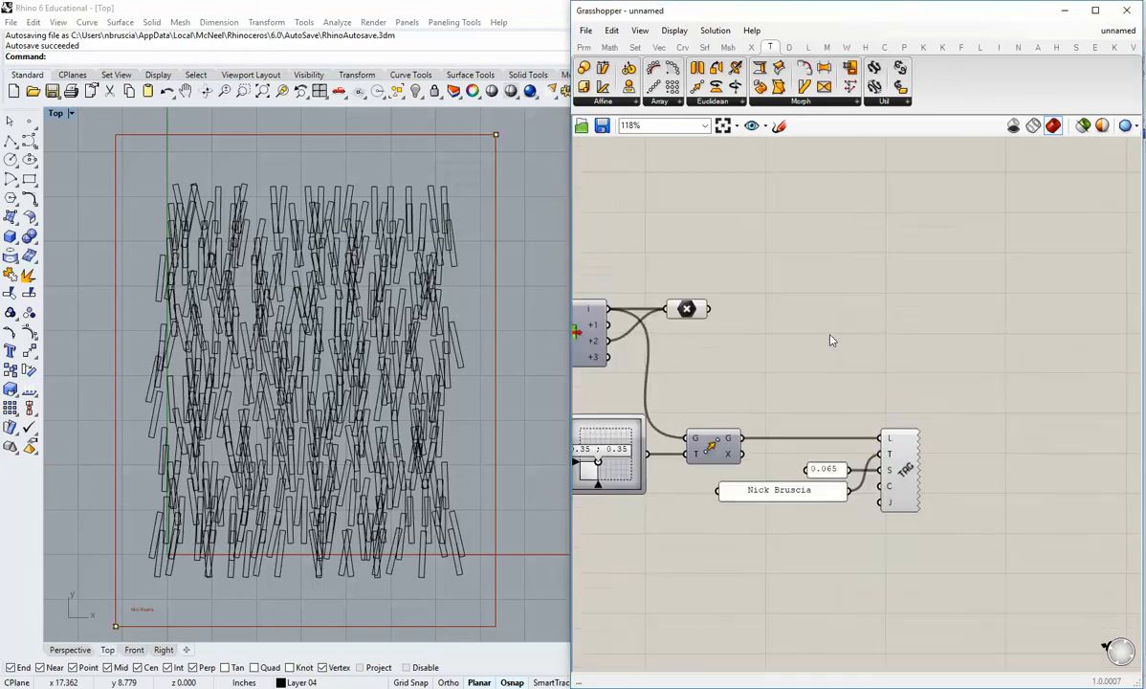
{"action": "right_click", "coordinate": [901, 467]}
{"action": "left_click", "coordinate": [930, 522]}
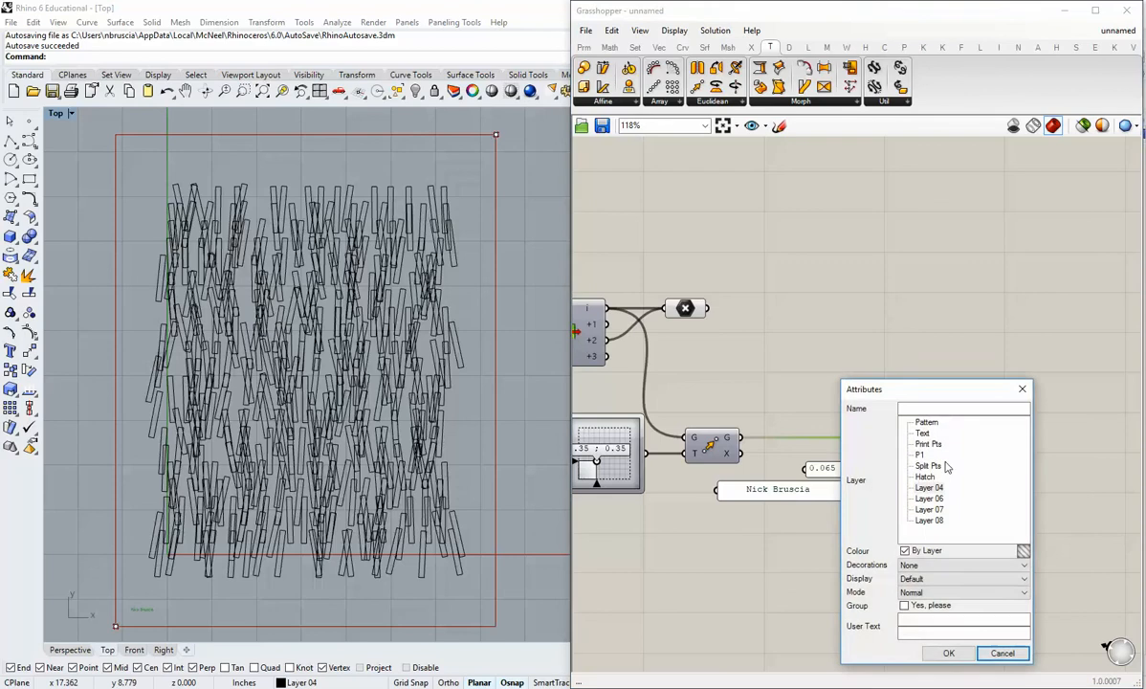
{"action": "left_click", "coordinate": [933, 510]}
{"action": "left_click", "coordinate": [949, 653]}
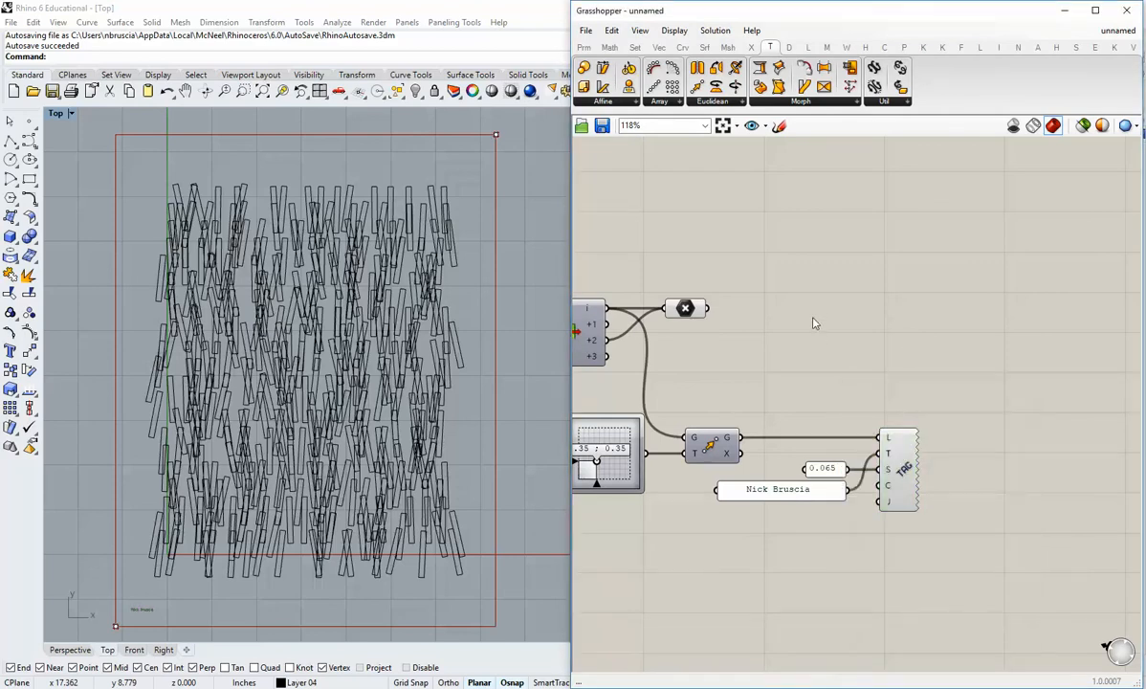
{"action": "left_click", "coordinate": [1084, 126]}
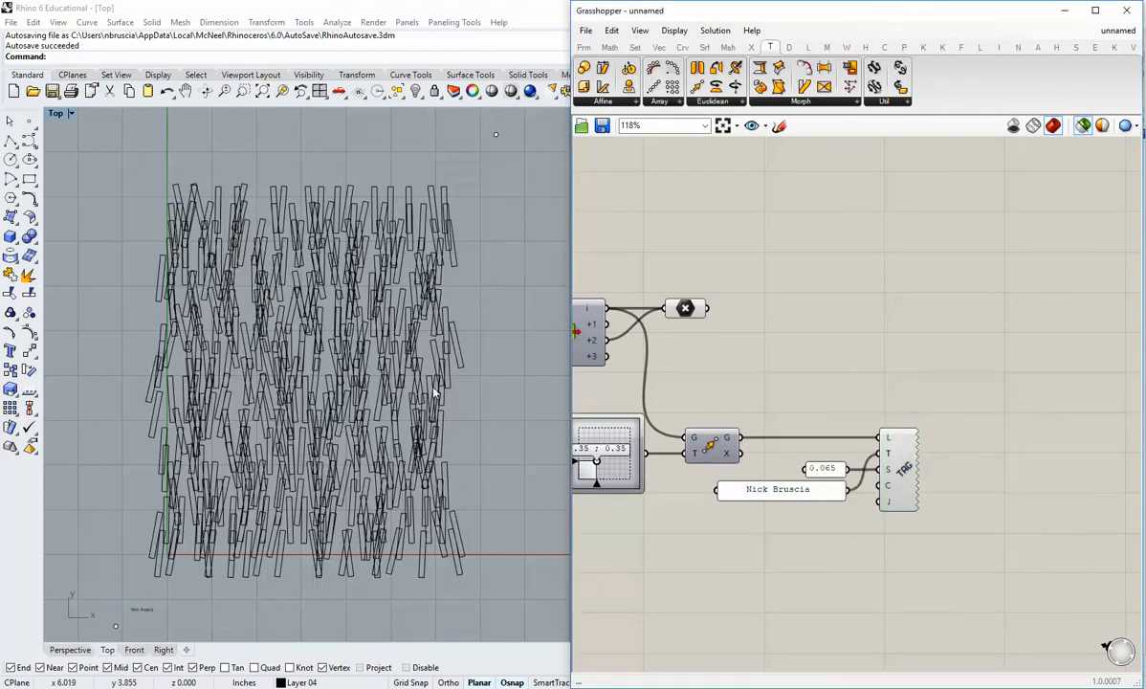
Step: Examine how the baked rectangles overlap in the Top viewport, both close up and across the whole pattern
{"action": "right_click_drag", "start_coordinate": [385, 401], "coordinate": [402, 376]}
{"action": "left_click_drag", "start_coordinate": [571, 241], "coordinate": [680, 241]}
{"action": "scroll", "coordinate": [426, 335], "scroll_direction": "up", "scroll_amount": 5}
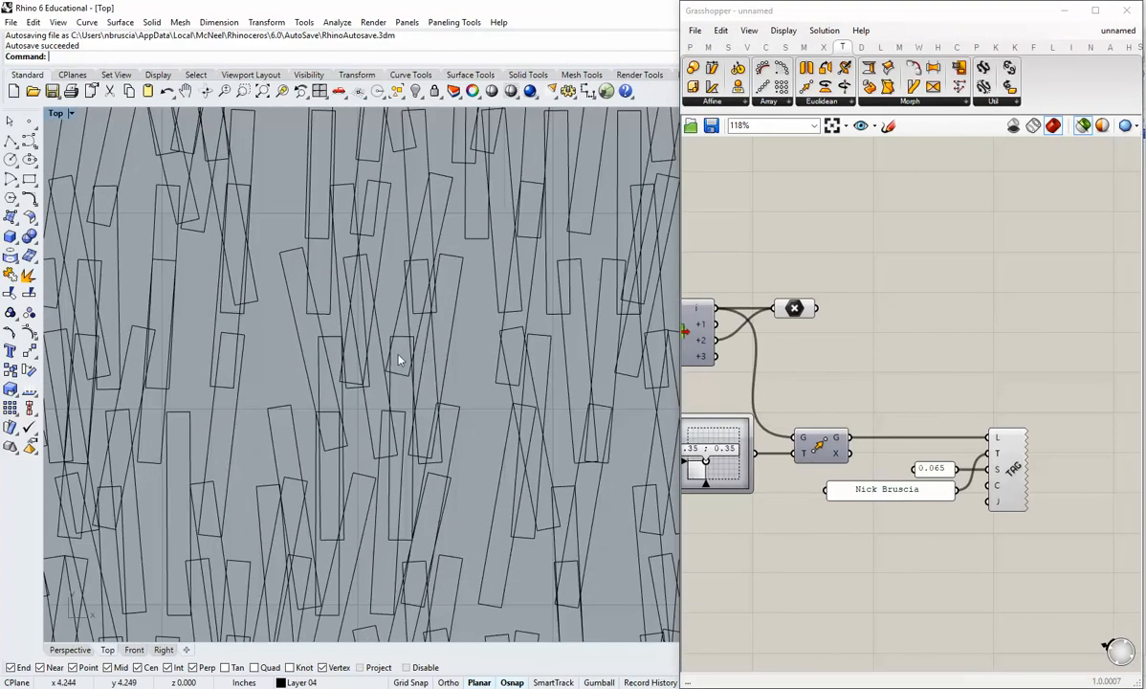
{"action": "scroll", "coordinate": [402, 358], "scroll_direction": "up", "scroll_amount": 1}
{"action": "scroll", "coordinate": [446, 358], "scroll_direction": "up", "scroll_amount": 2}
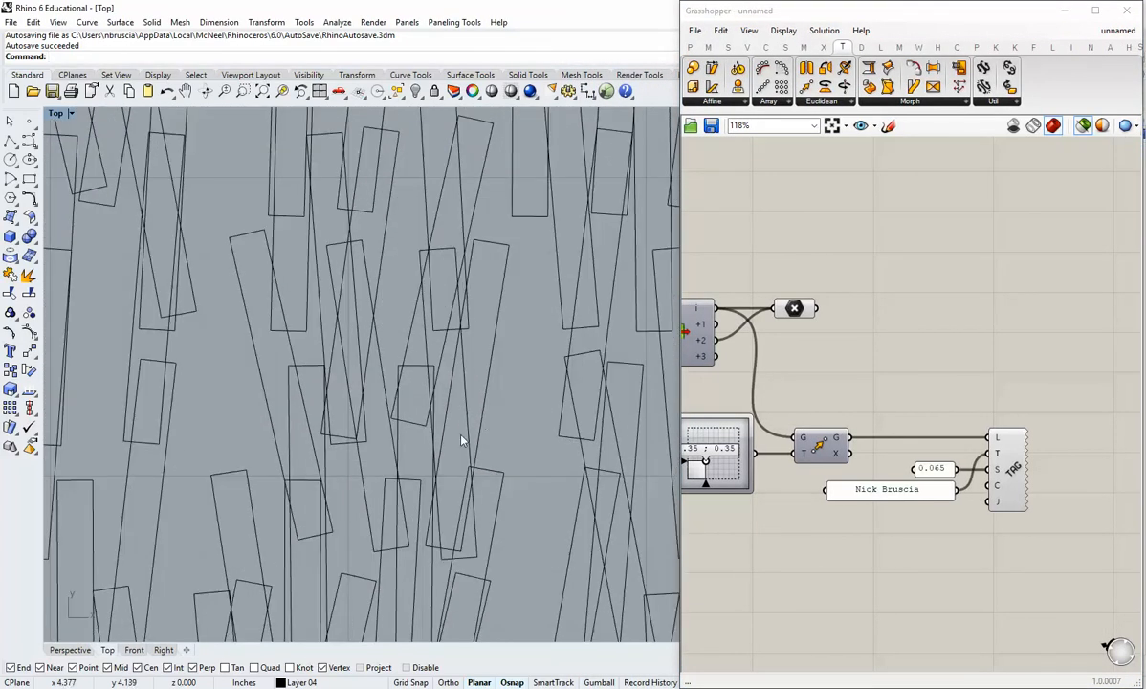
{"action": "scroll", "coordinate": [462, 439], "scroll_direction": "down", "scroll_amount": 4}
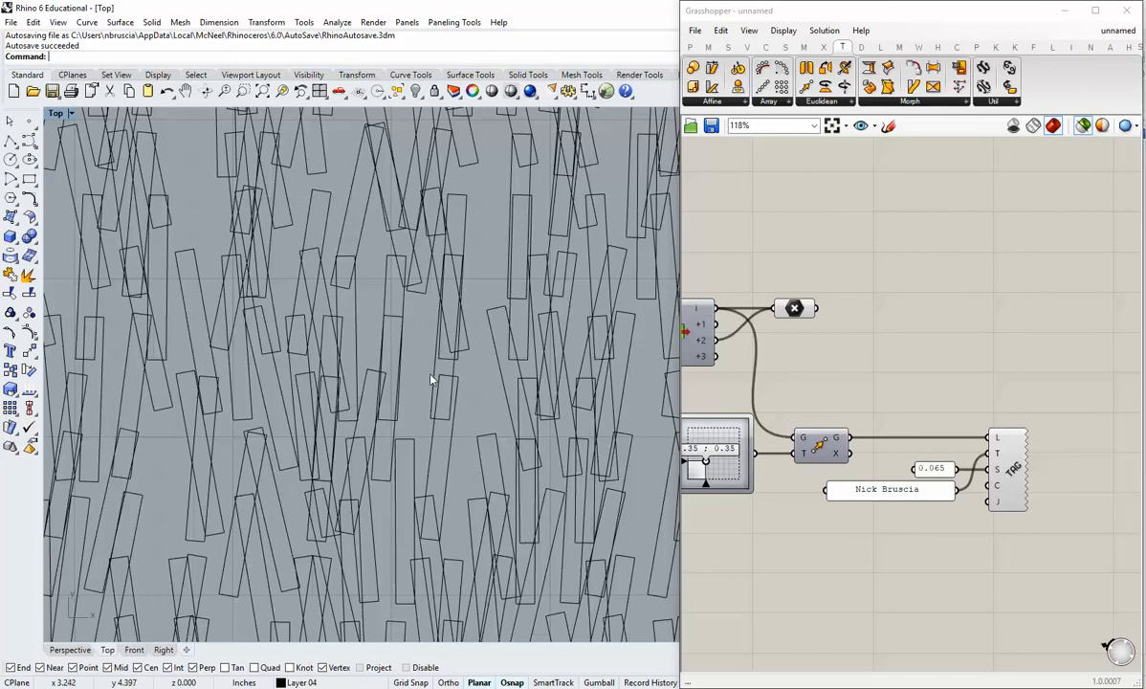
{"action": "scroll", "coordinate": [354, 381], "scroll_direction": "down", "scroll_amount": 4}
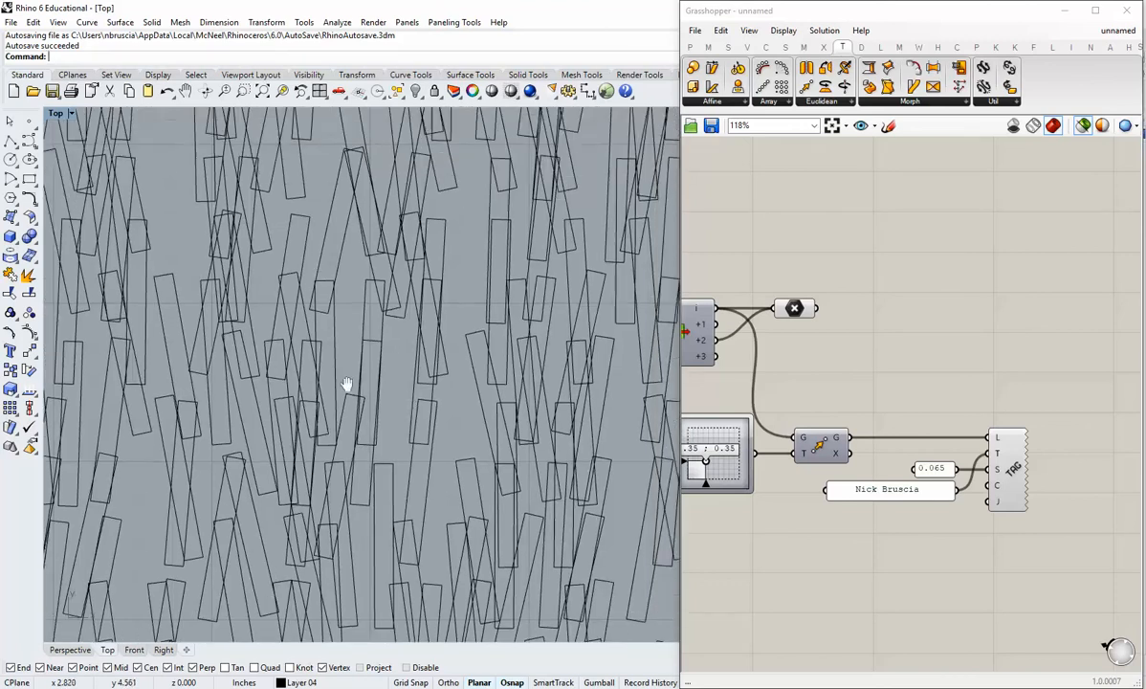
{"action": "scroll", "coordinate": [322, 352], "scroll_direction": "down", "scroll_amount": 5}
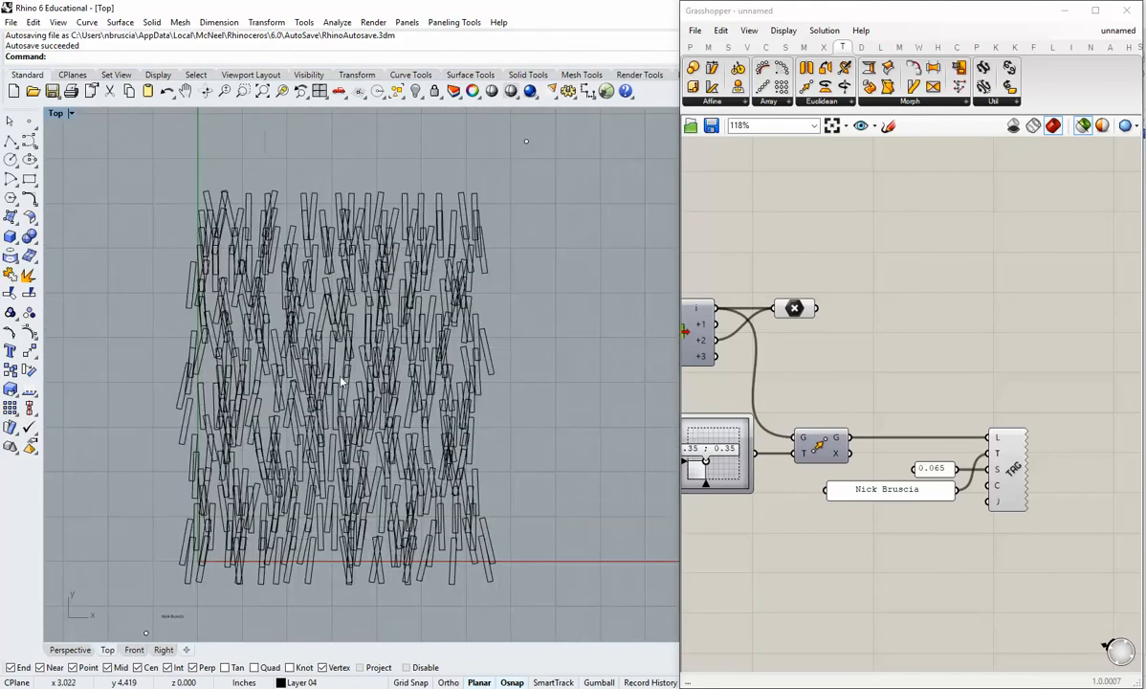
{"action": "scroll", "coordinate": [359, 395], "scroll_direction": "up", "scroll_amount": 6}
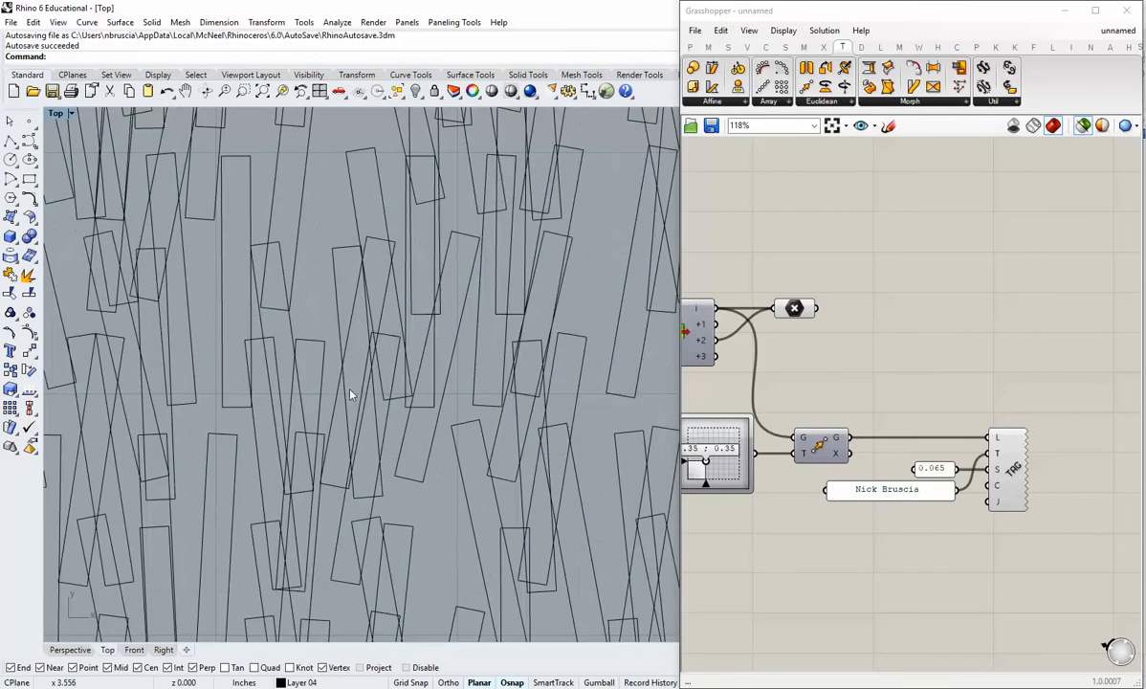
{"action": "scroll", "coordinate": [277, 306], "scroll_direction": "up", "scroll_amount": 2}
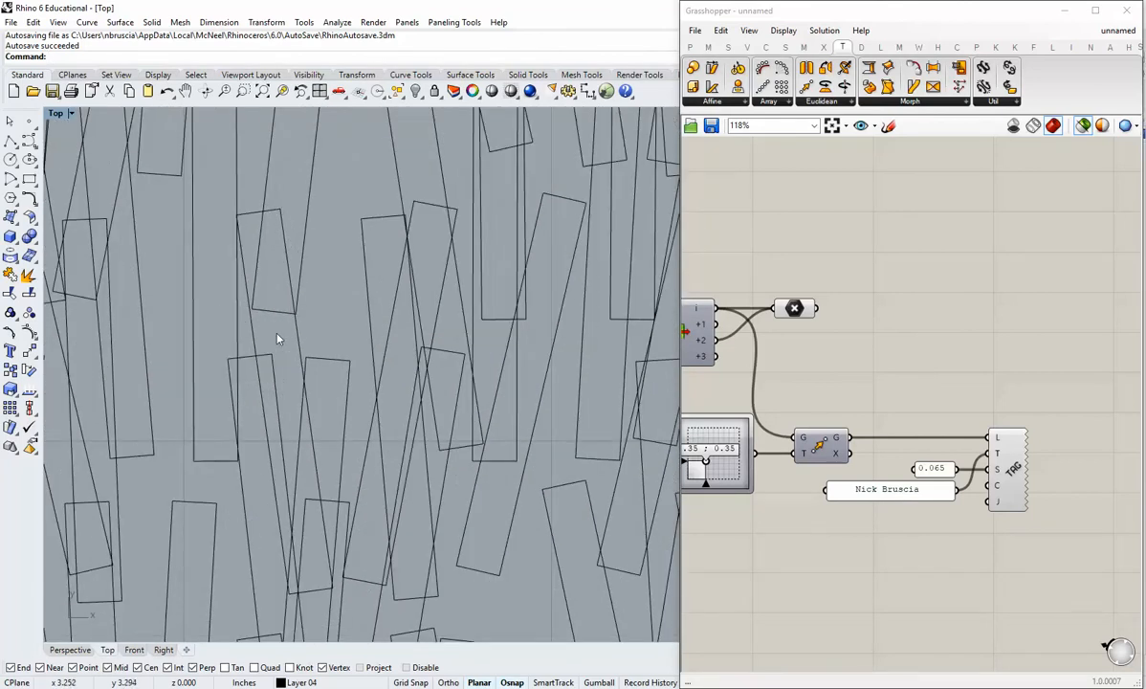
{"action": "scroll", "coordinate": [277, 339], "scroll_direction": "down", "scroll_amount": 2}
{"action": "scroll", "coordinate": [209, 312], "scroll_direction": "down", "scroll_amount": 2}
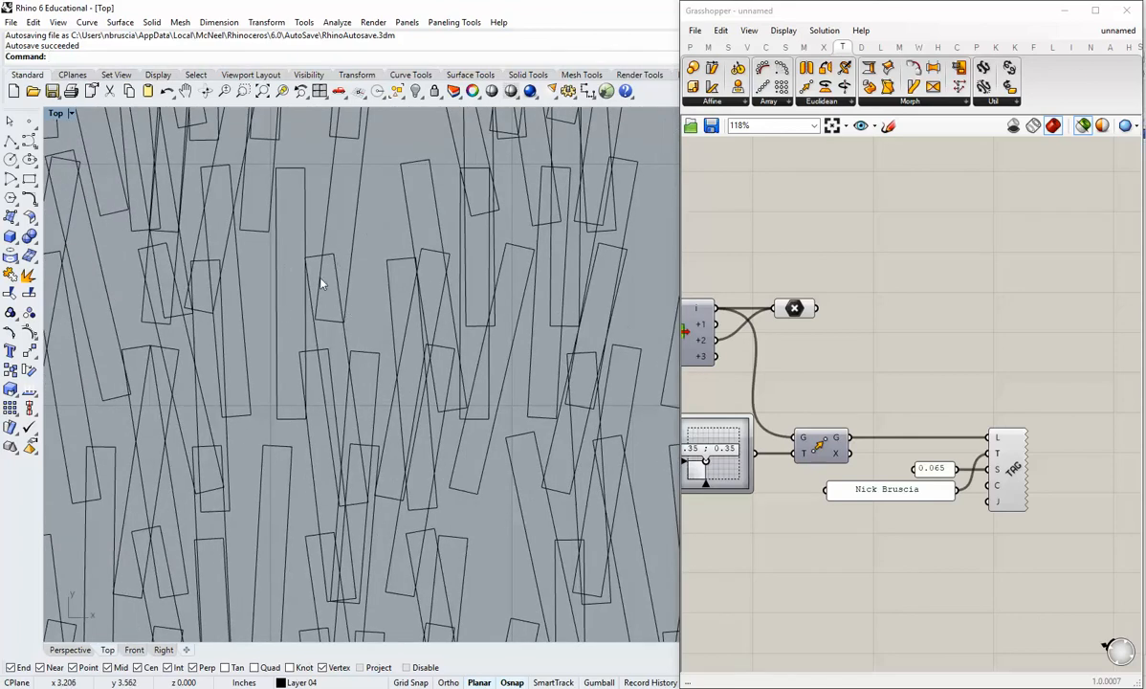
{"action": "scroll", "coordinate": [348, 299], "scroll_direction": "down", "scroll_amount": 4}
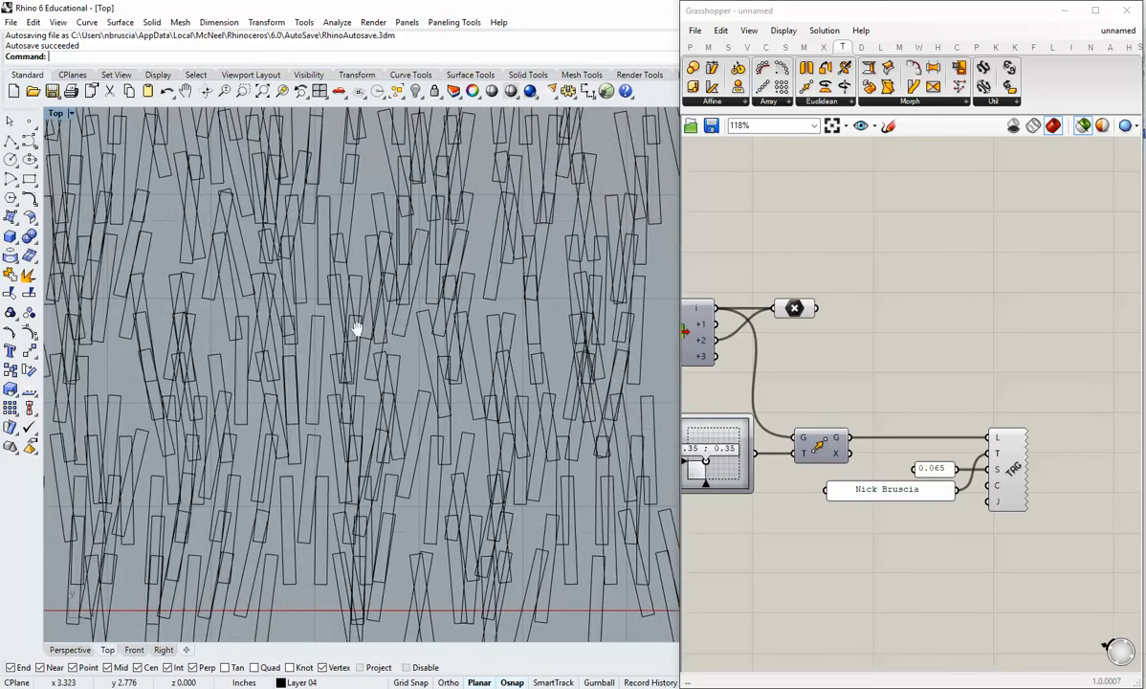
{"action": "scroll", "coordinate": [189, 346], "scroll_direction": "down", "scroll_amount": 4}
{"action": "scroll", "coordinate": [167, 359], "scroll_direction": "up", "scroll_amount": 9}
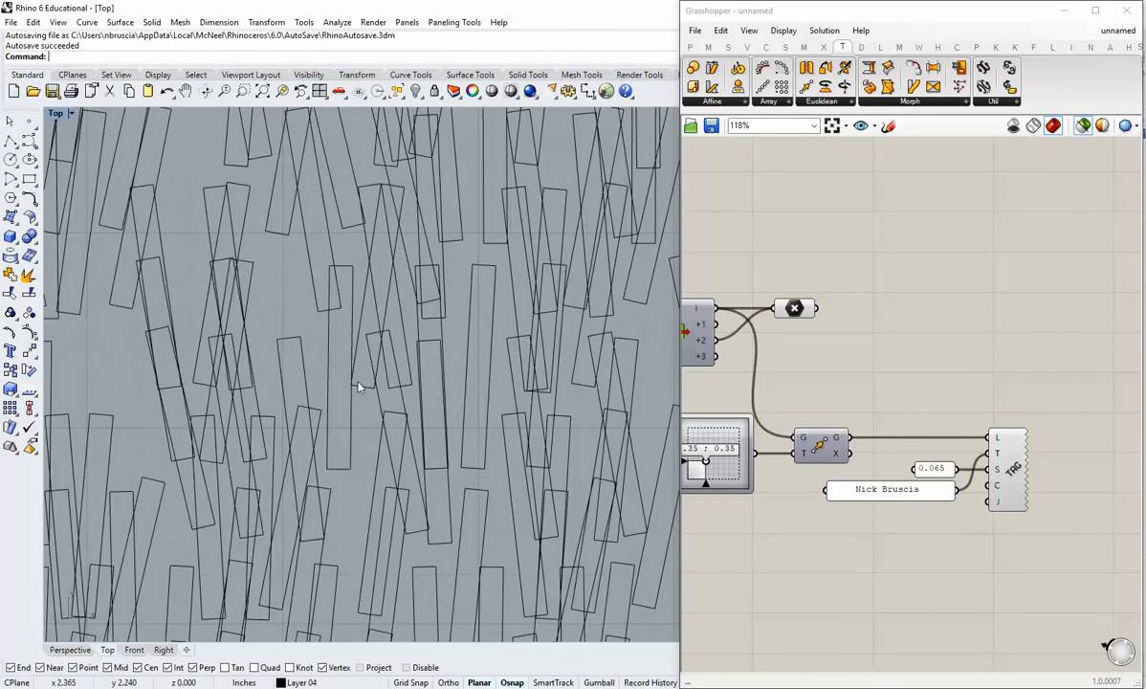
{"action": "scroll", "coordinate": [226, 431], "scroll_direction": "down", "scroll_amount": 5}
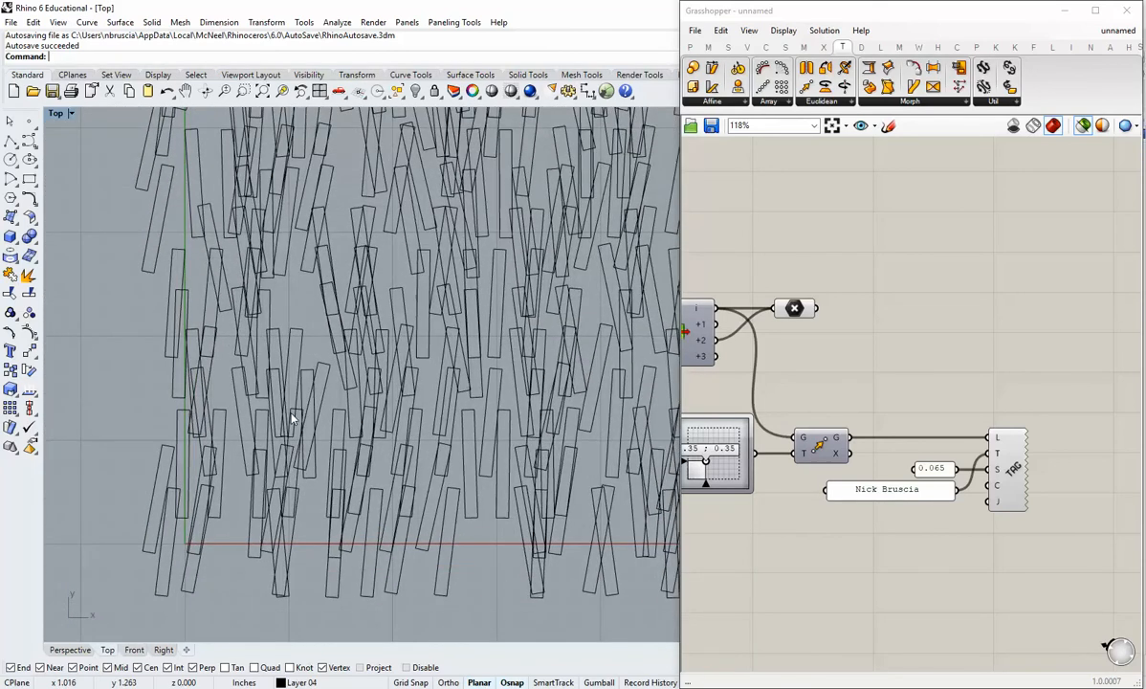
{"action": "scroll", "coordinate": [320, 373], "scroll_direction": "up", "scroll_amount": 5}
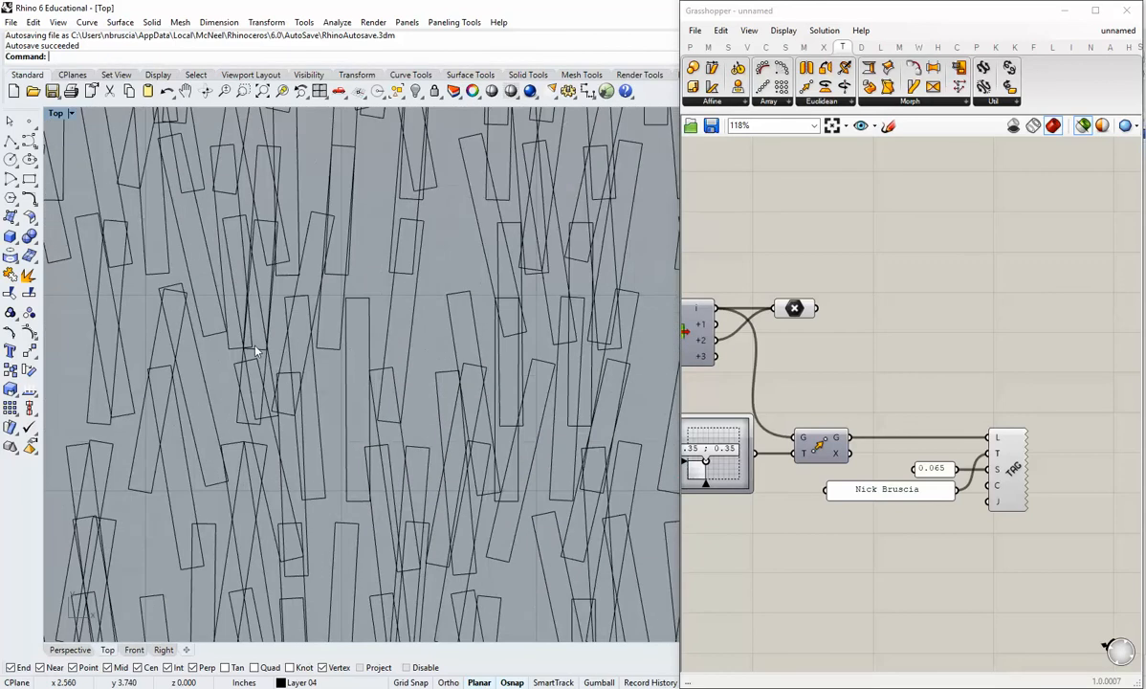
{"action": "scroll", "coordinate": [258, 351], "scroll_direction": "down", "scroll_amount": 5}
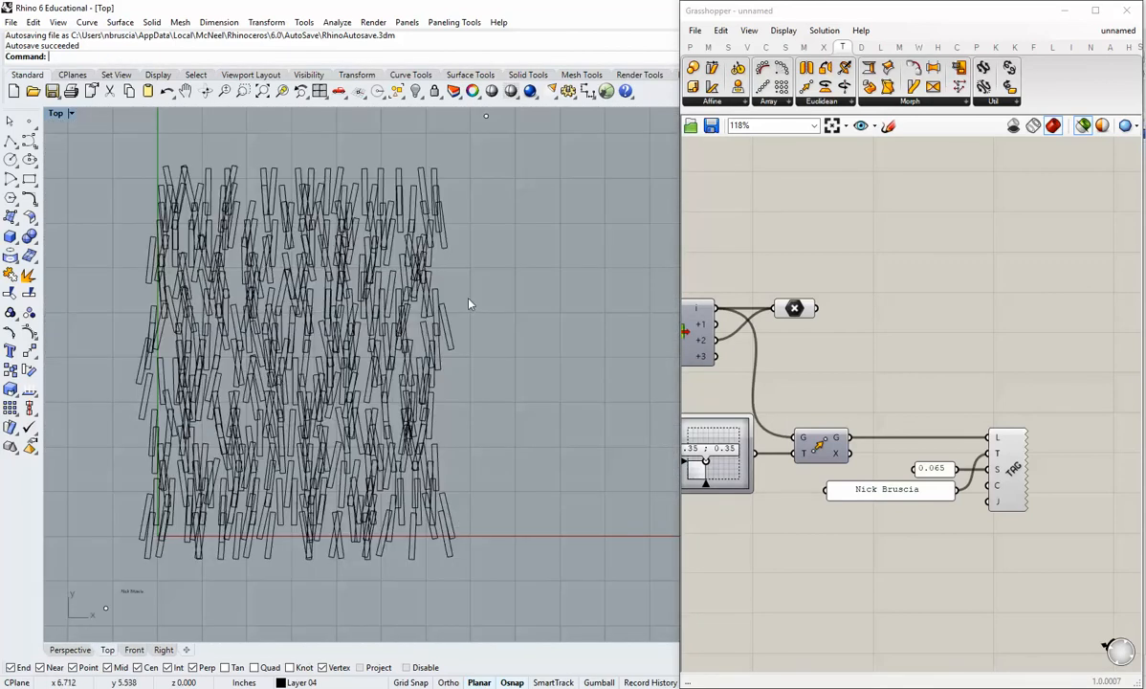
{"action": "right_click_drag", "start_coordinate": [706, 355], "coordinate": [768, 358]}
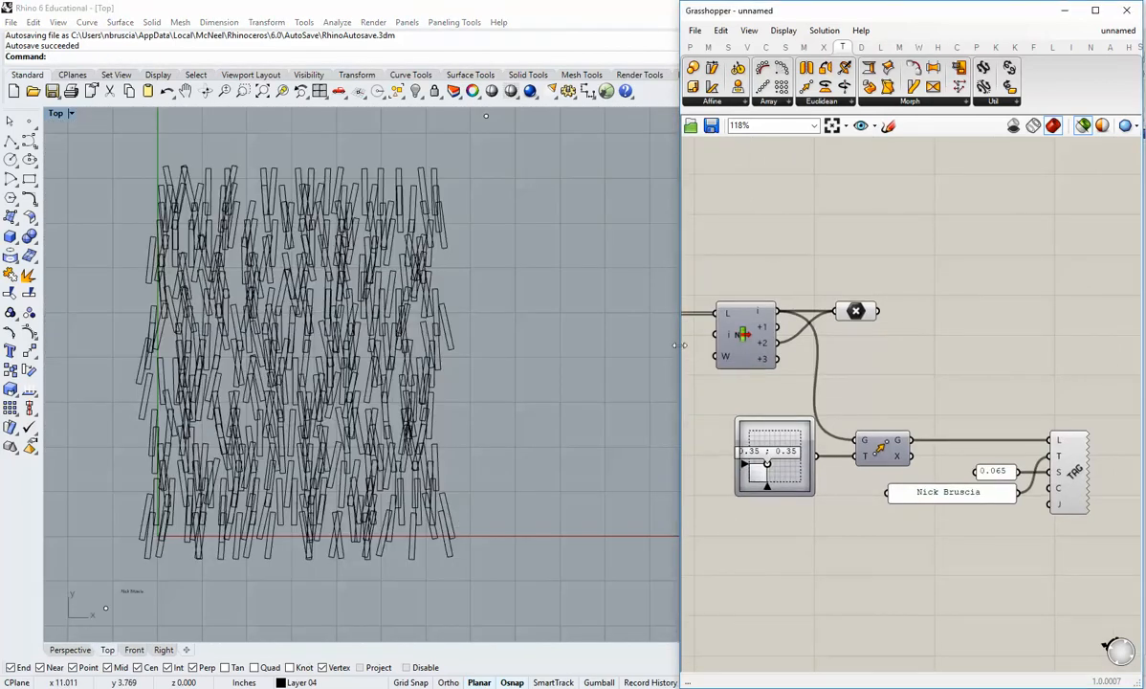
{"action": "left_click_drag", "start_coordinate": [679, 346], "coordinate": [507, 358]}
{"action": "right_click_drag", "start_coordinate": [576, 391], "coordinate": [628, 394]}
{"action": "scroll", "coordinate": [437, 260], "scroll_direction": "up", "scroll_amount": 9}
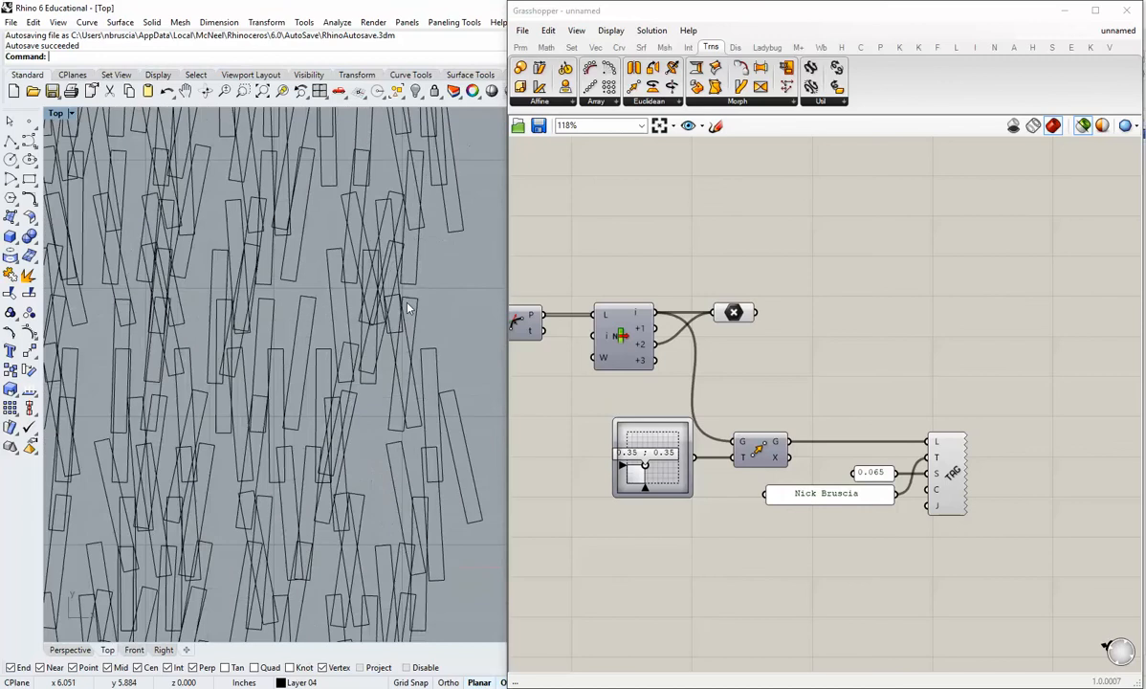
{"action": "scroll", "coordinate": [407, 307], "scroll_direction": "up", "scroll_amount": 3}
{"action": "scroll", "coordinate": [386, 313], "scroll_direction": "down", "scroll_amount": 10}
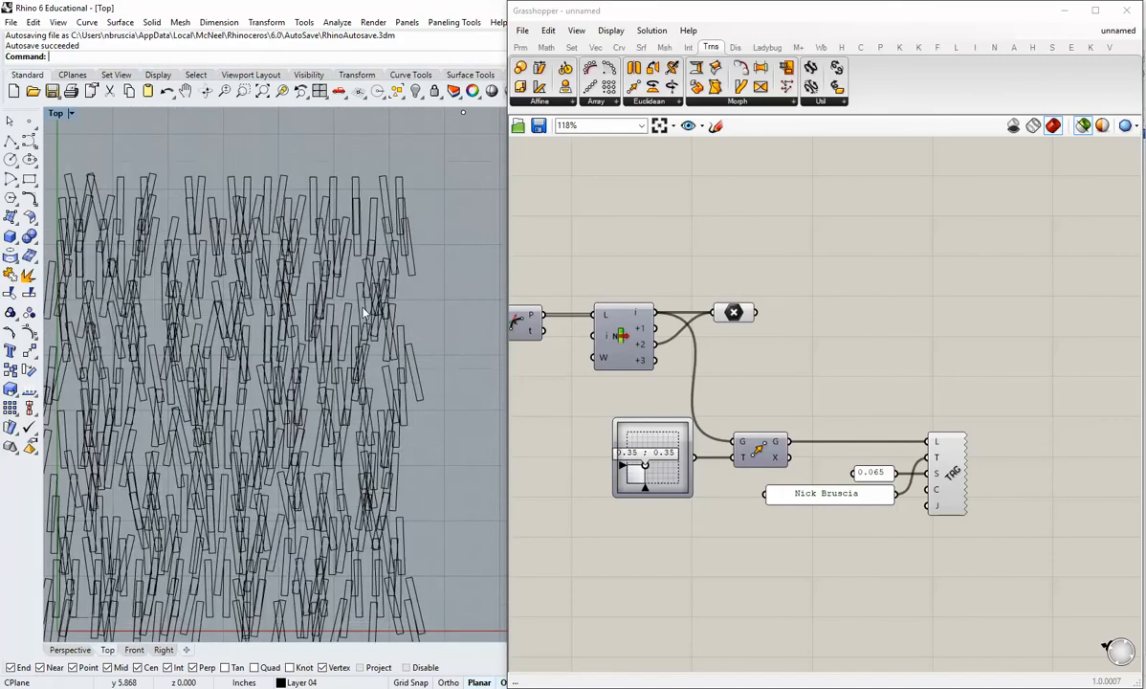
{"action": "scroll", "coordinate": [686, 391], "scroll_direction": "down", "scroll_amount": 4}
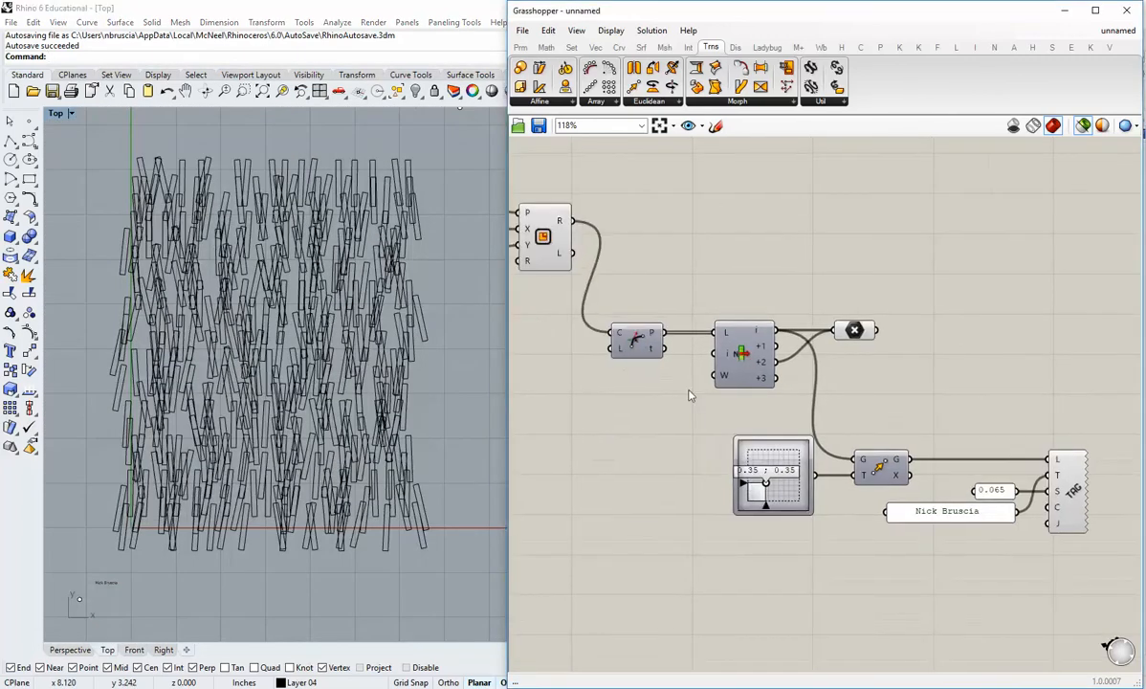
Step: Review the definition from the frame components back to the grid, size, movement and rotation inputs, comparing it with the baked pattern
{"action": "right_click_drag", "start_coordinate": [556, 426], "coordinate": [714, 440]}
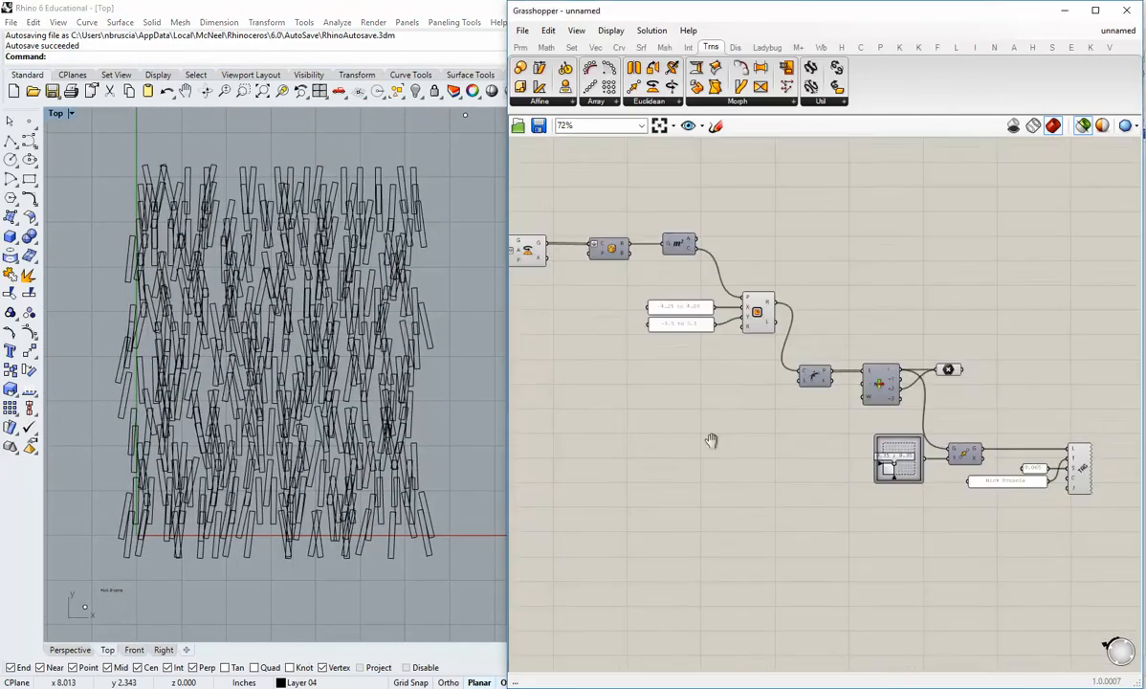
{"action": "scroll", "coordinate": [710, 441], "scroll_direction": "down", "scroll_amount": 2}
{"action": "right_click_drag", "start_coordinate": [637, 422], "coordinate": [927, 445]}
{"action": "scroll", "coordinate": [579, 371], "scroll_direction": "up", "scroll_amount": 3}
{"action": "right_click_drag", "start_coordinate": [563, 371], "coordinate": [589, 410]}
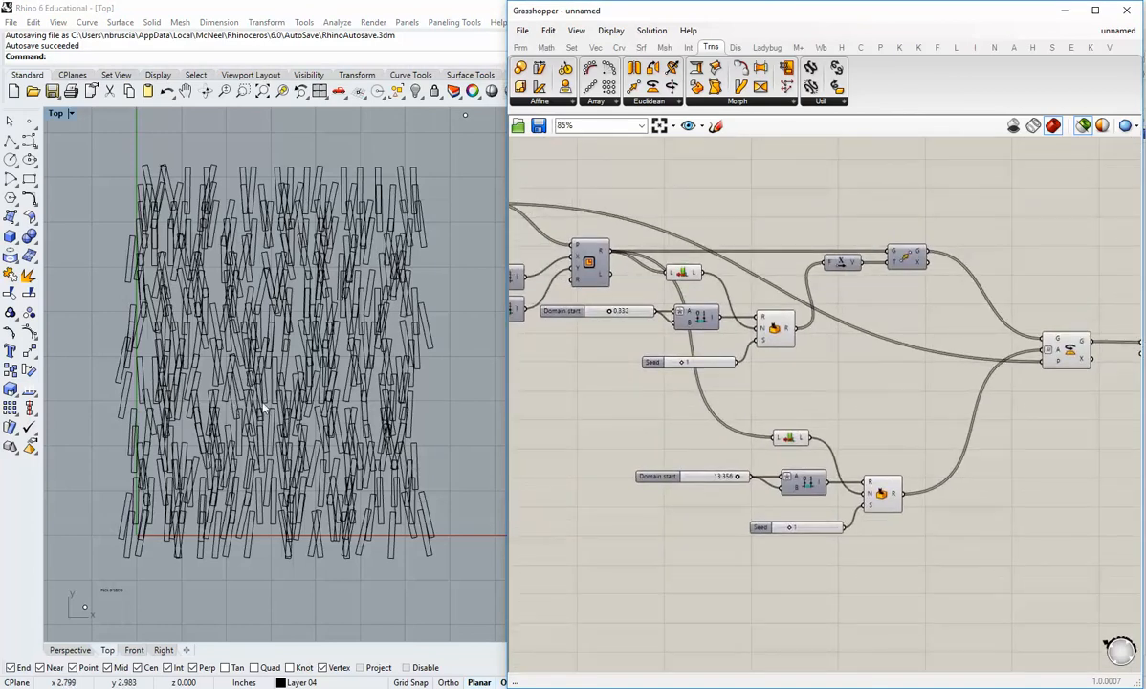
{"action": "scroll", "coordinate": [624, 416], "scroll_direction": "down", "scroll_amount": 1}
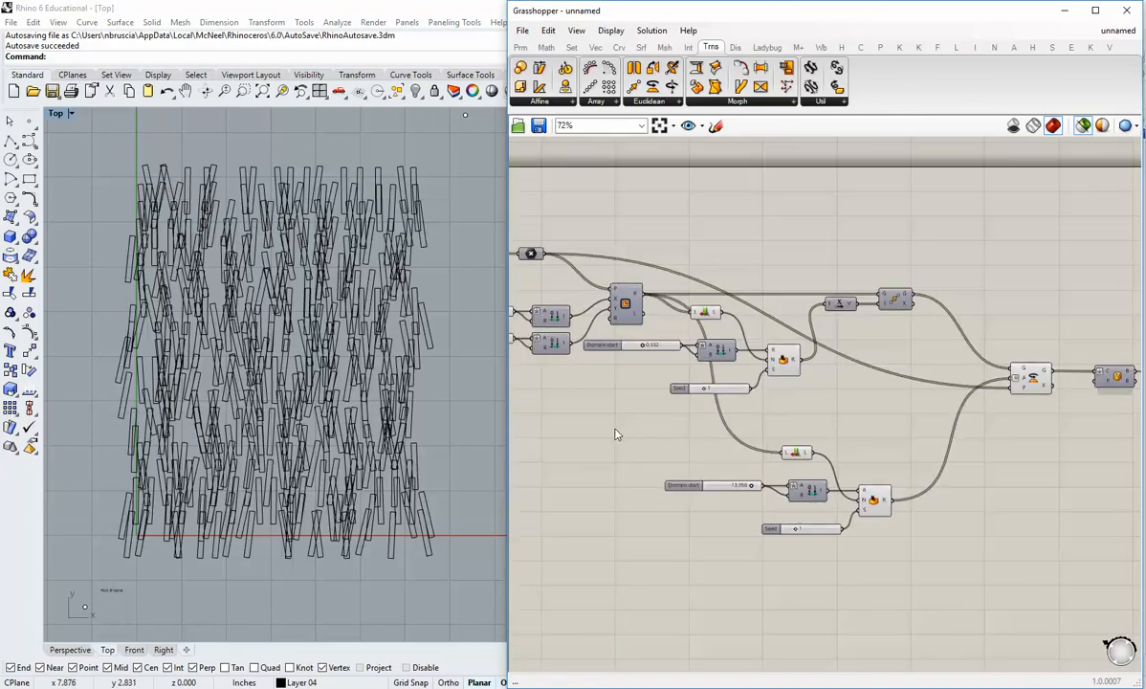
{"action": "right_click_drag", "start_coordinate": [616, 430], "coordinate": [729, 462]}
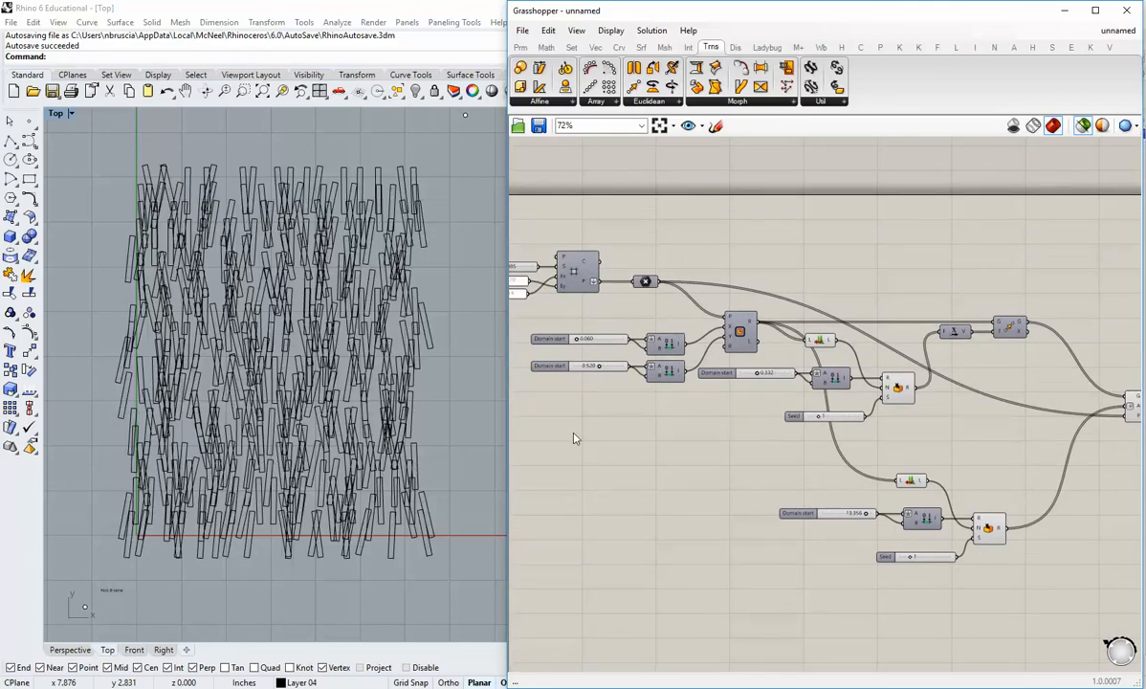
{"action": "scroll", "coordinate": [383, 426], "scroll_direction": "up", "scroll_amount": 1}
{"action": "scroll", "coordinate": [322, 415], "scroll_direction": "up", "scroll_amount": 1}
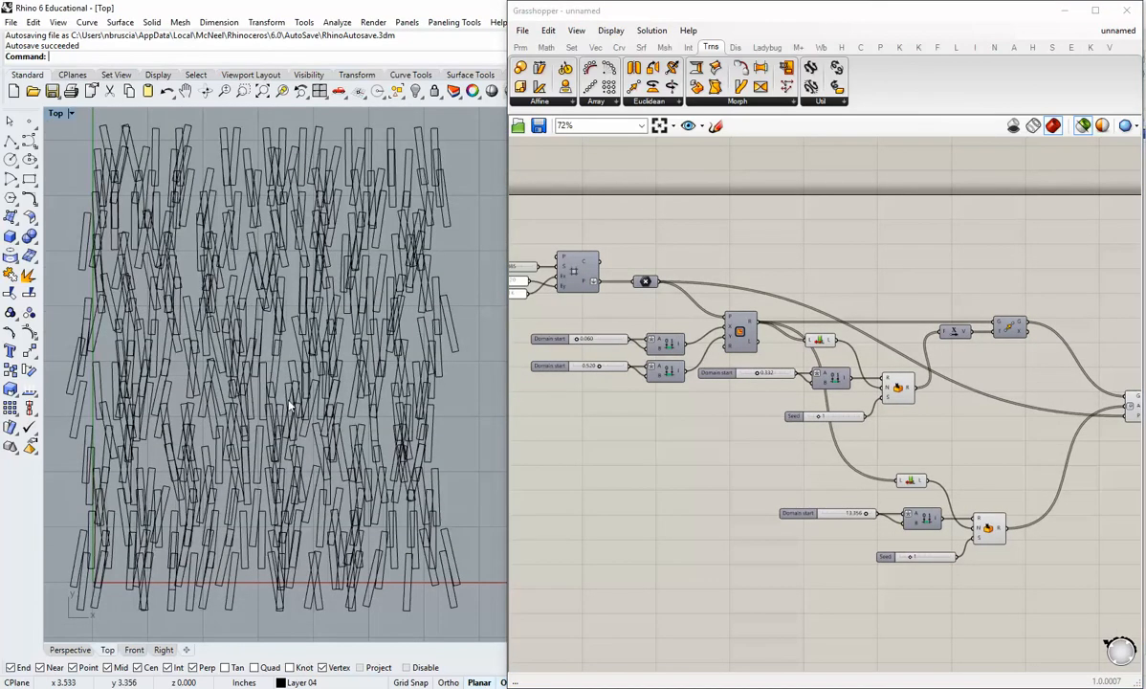
{"action": "scroll", "coordinate": [271, 409], "scroll_direction": "down", "scroll_amount": 1}
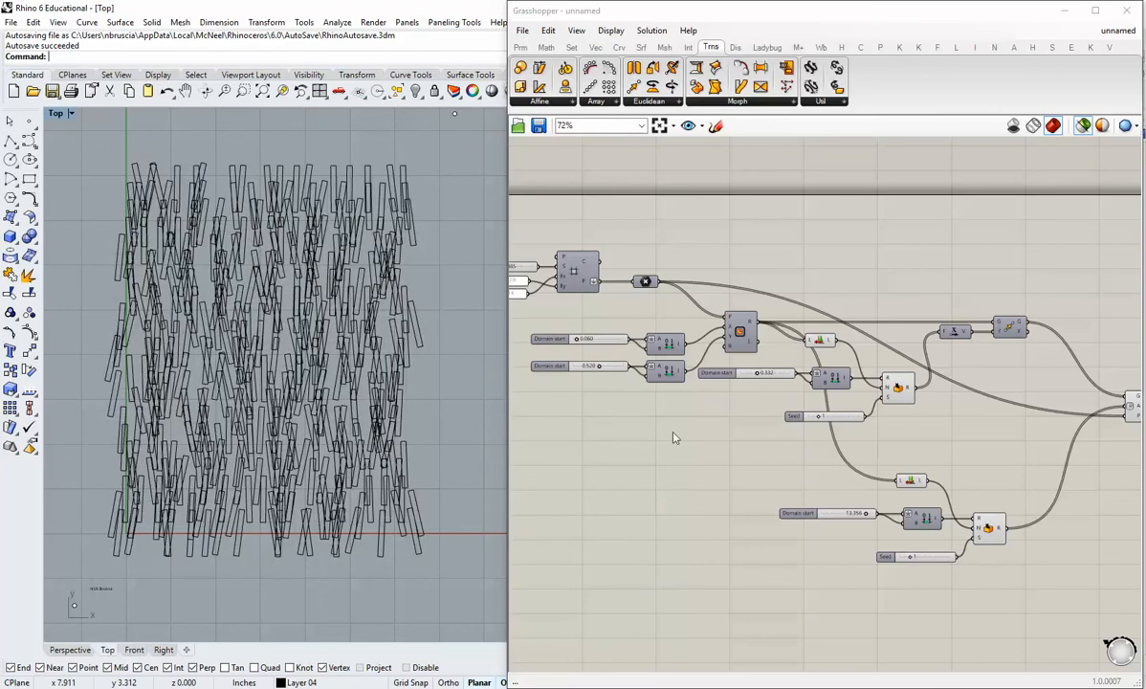
{"action": "right_click_drag", "start_coordinate": [712, 421], "coordinate": [710, 432]}
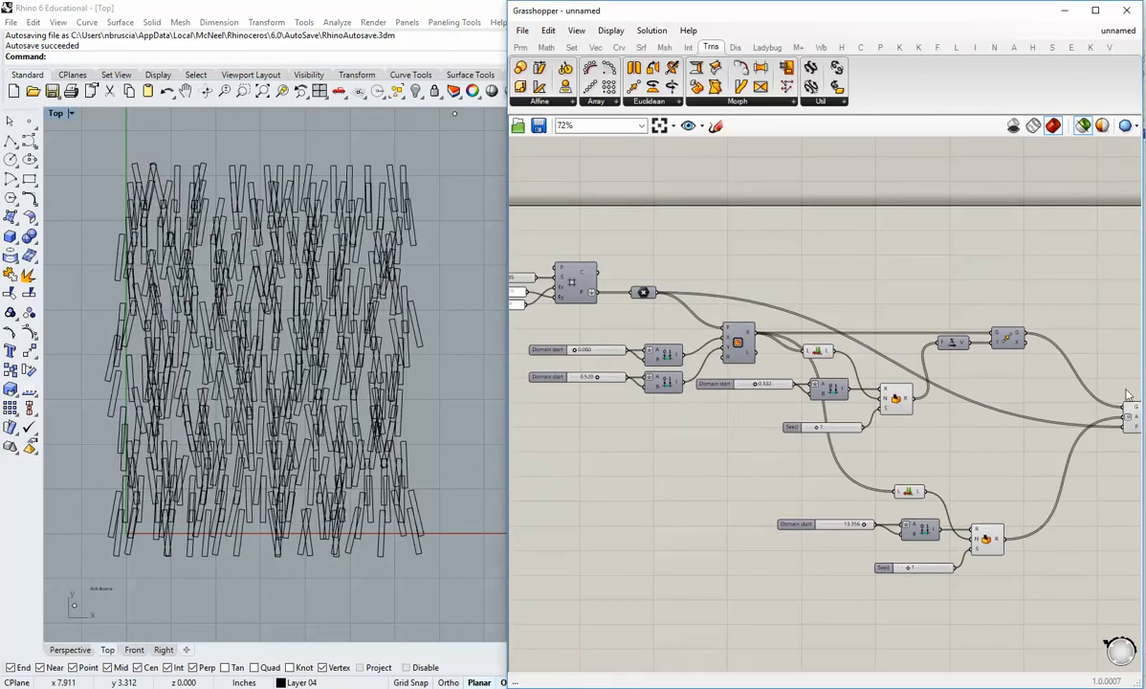